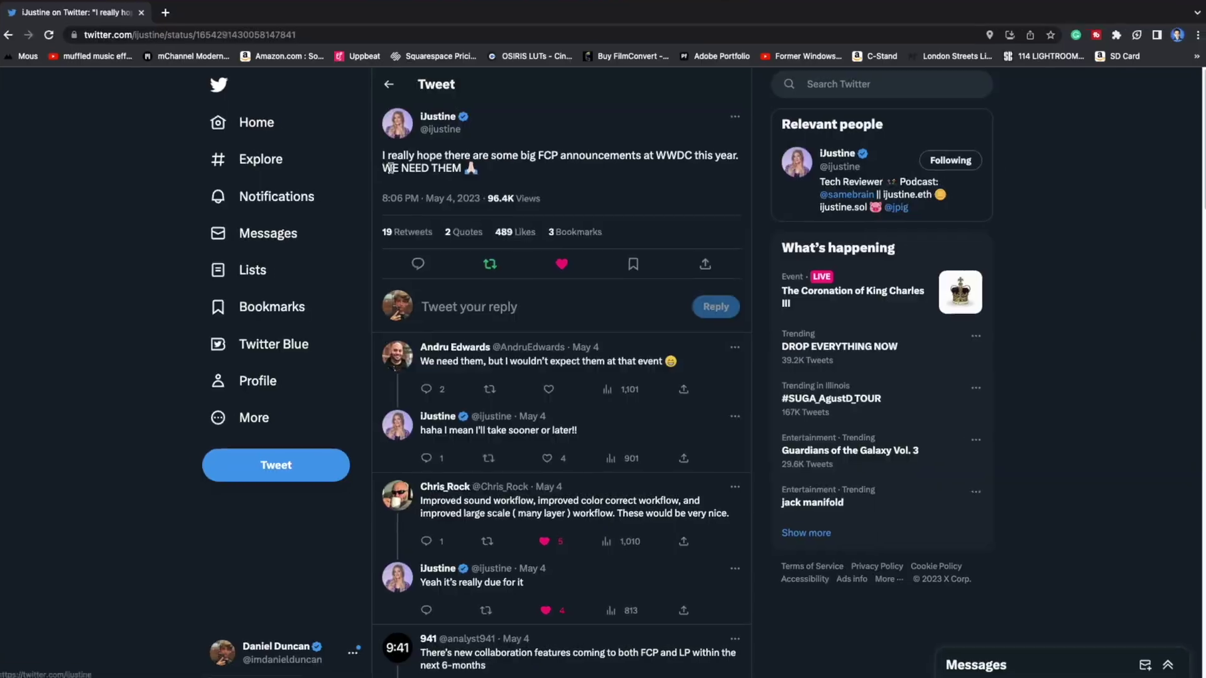
Step: Highlight the line 'WE NEED THEM' in the tweet
left_click_drag(368, 153, 446, 153)
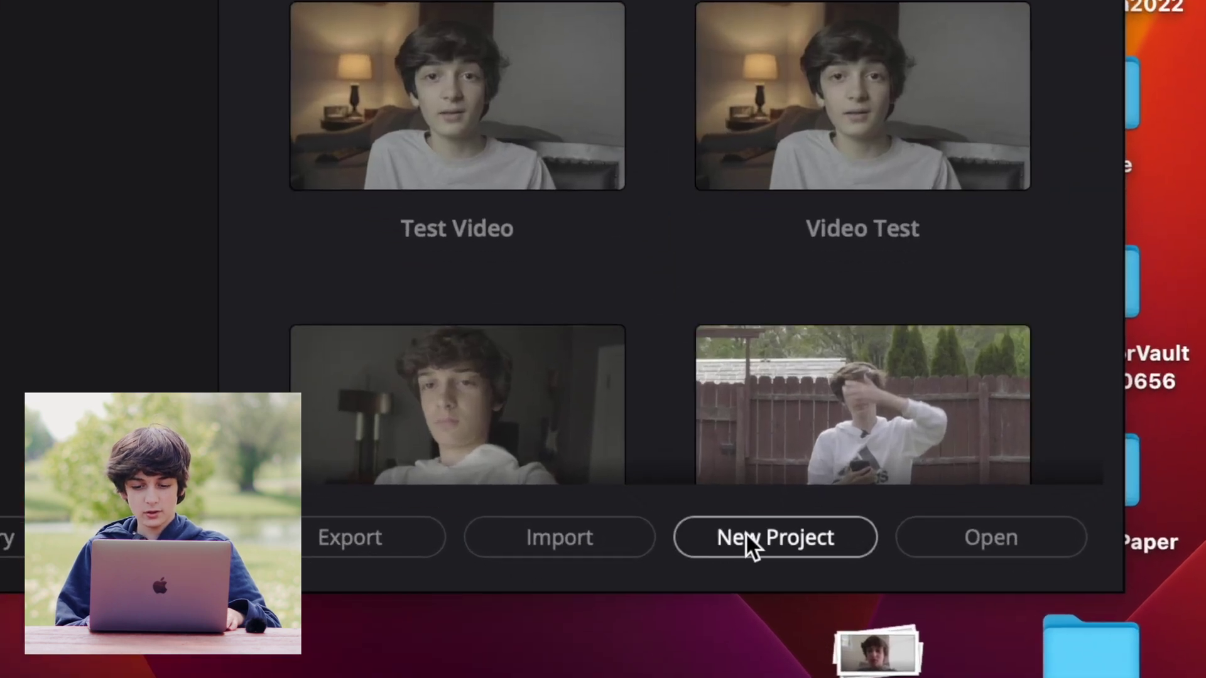
Step: Create a new project named 'Test Video 5' from the Project Manager
left_click(745, 533)
type("Te")
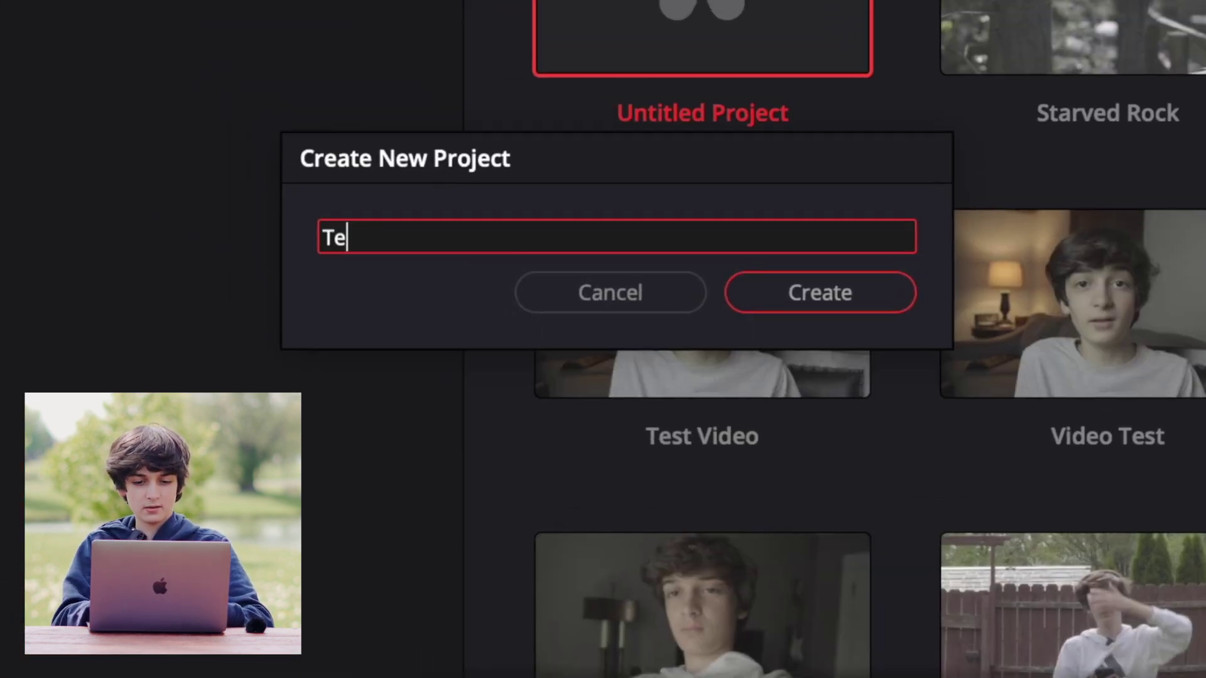
type("st Video ")
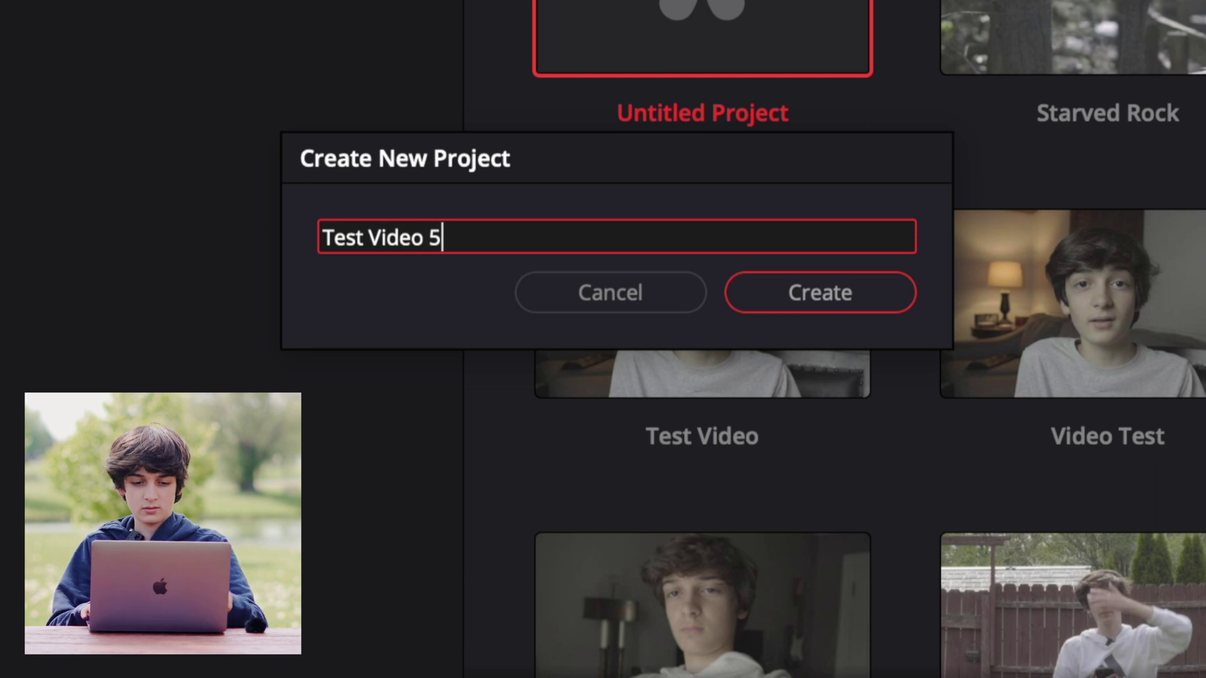
type("5")
key("Return")
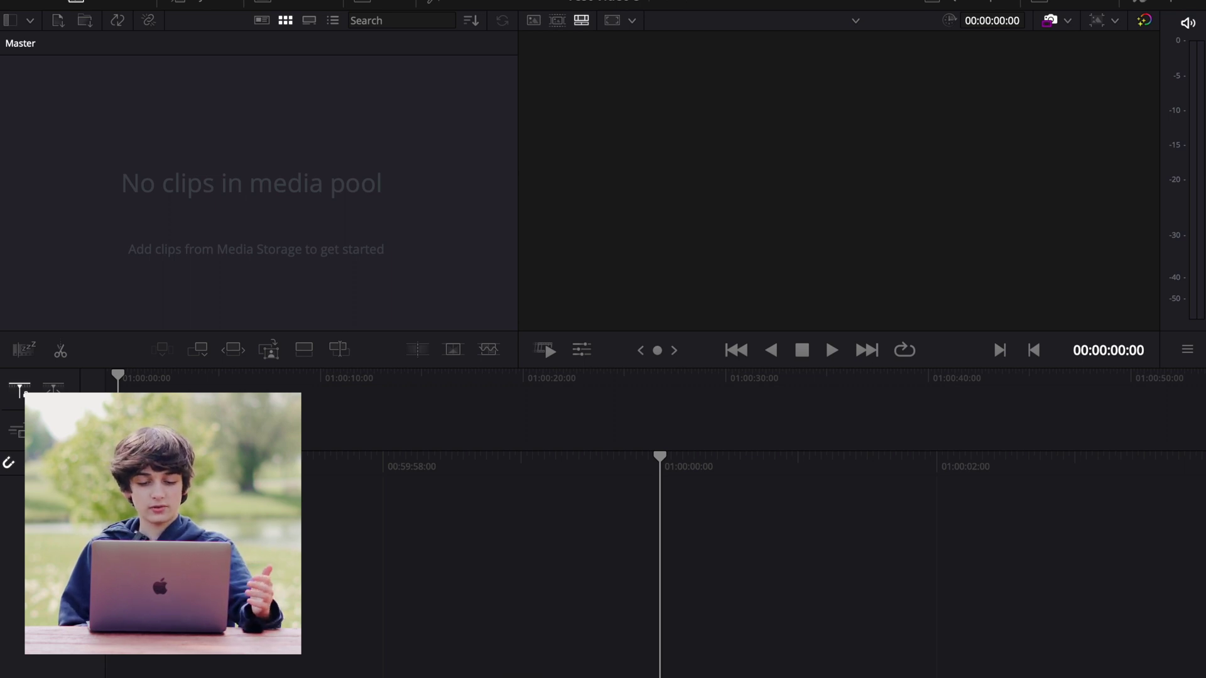
Step: Switch from the Cut page to the Edit page with Shift+4
key("shift+4")
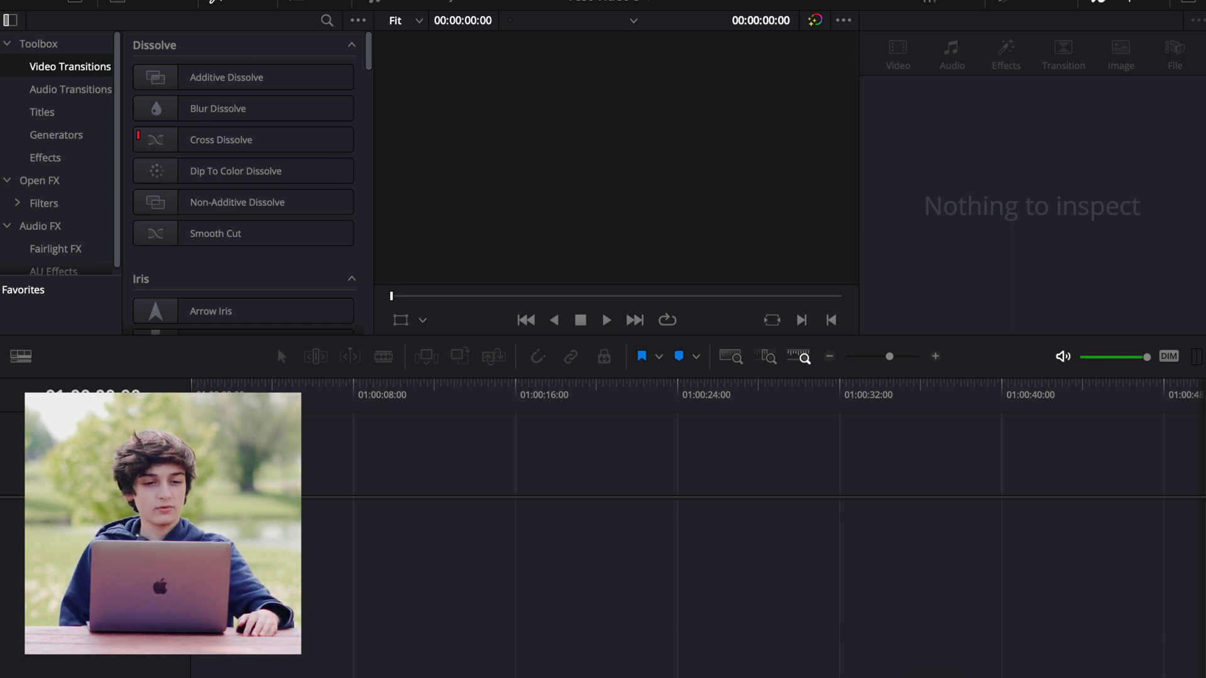
Step: Import C1984.MP4 and C1985.MP4 and change the project frame rate to match them
left_click(145, 0)
mouse_move(215, 170)
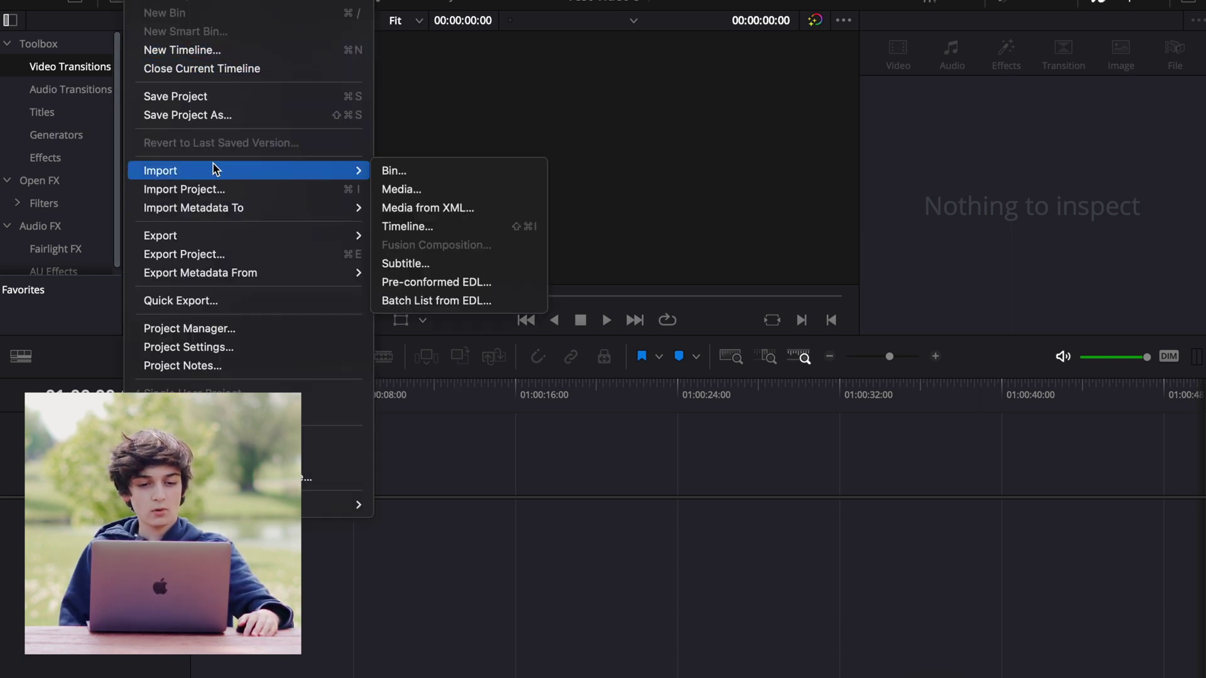
left_click(422, 201)
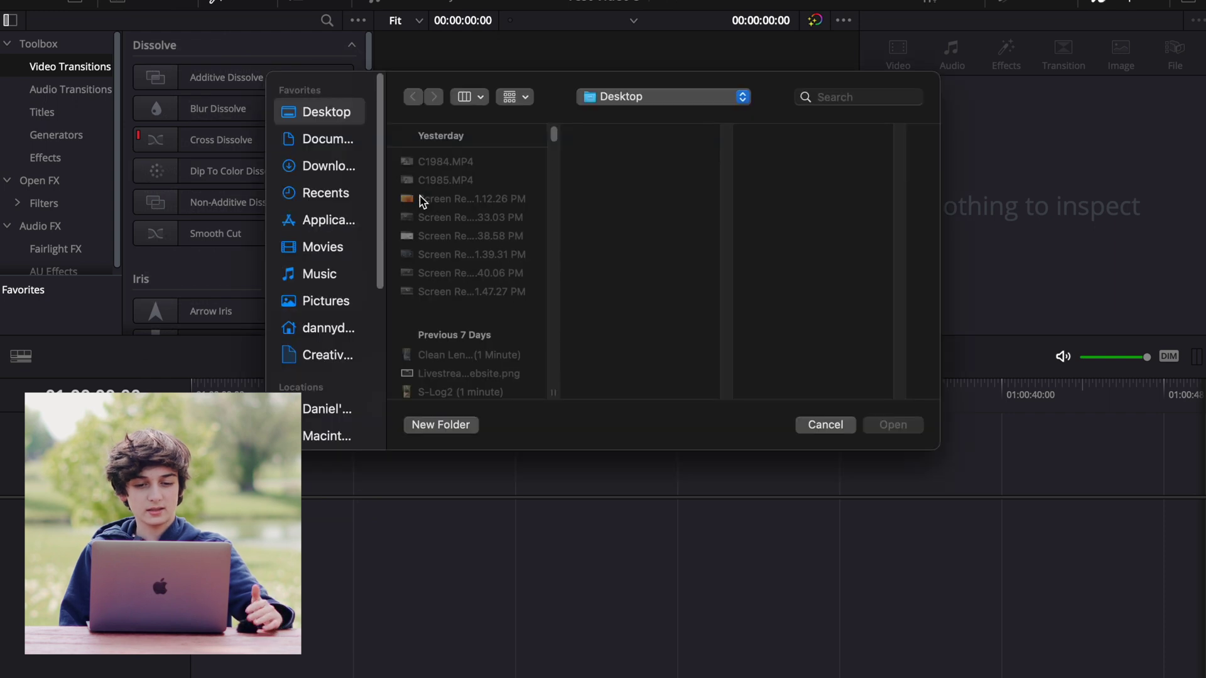
left_click(433, 162)
left_click(433, 181, "shift")
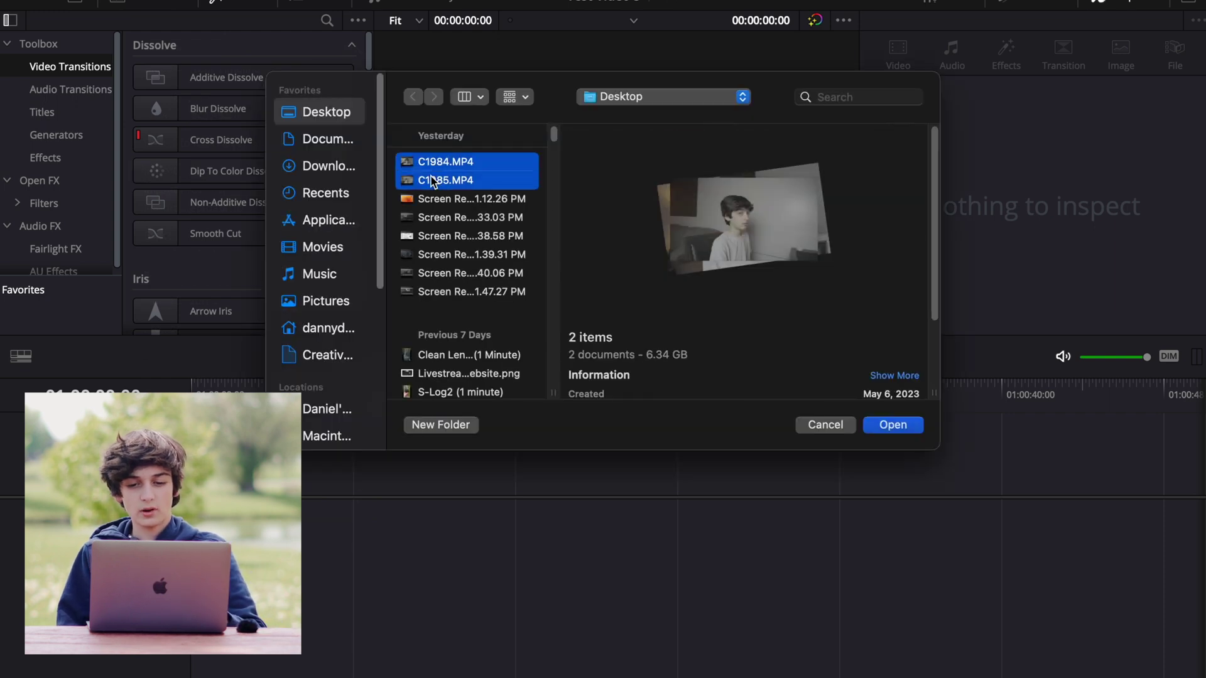
left_click(902, 432)
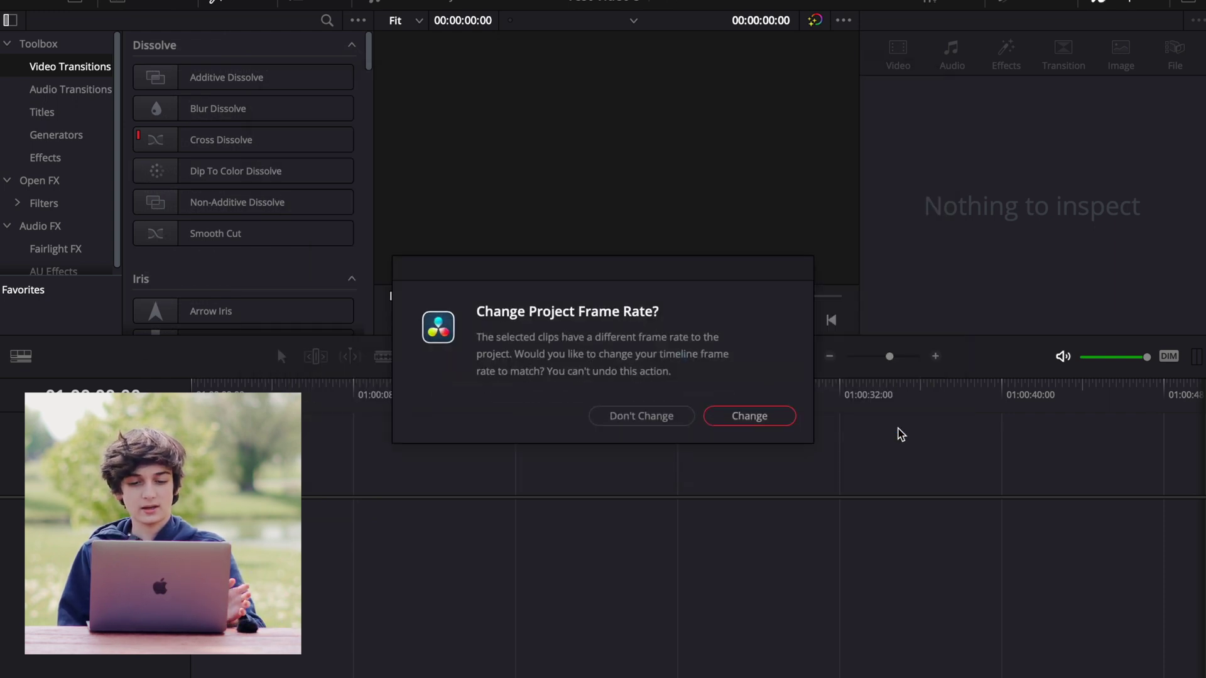
left_click(739, 423)
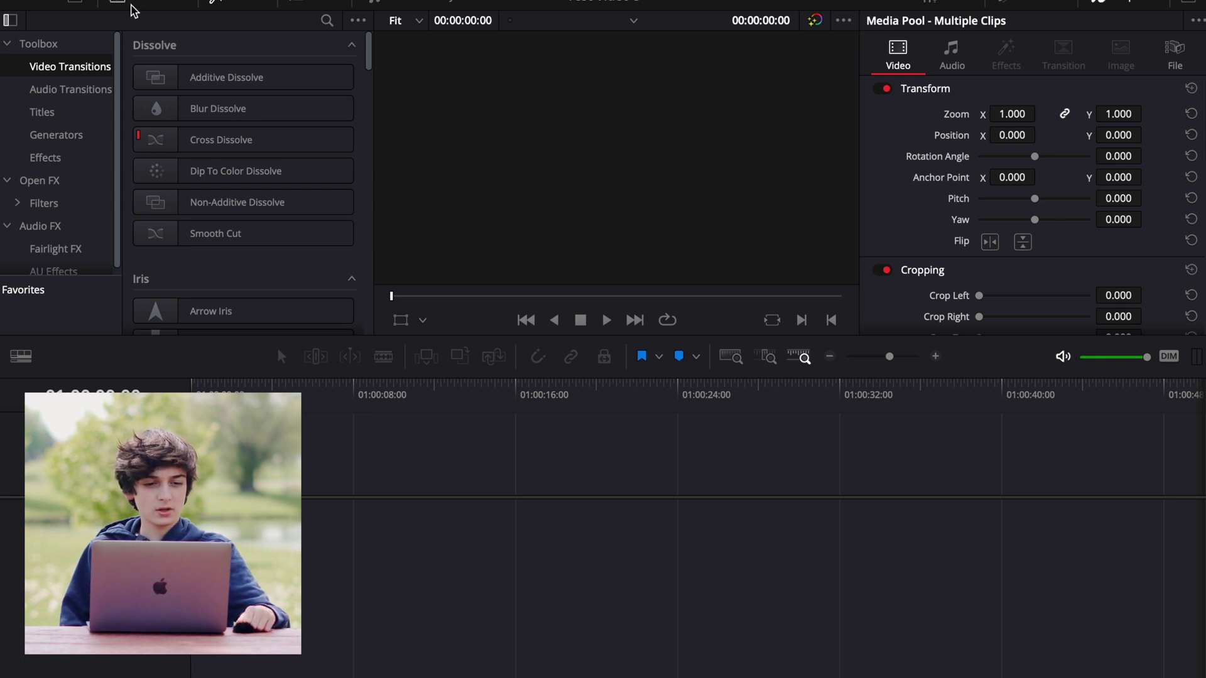
Step: Lay the clips onto a new Timeline 1 and select C1984.MP4
left_click(133, 7)
left_click_drag(175, 57, 352, 452)
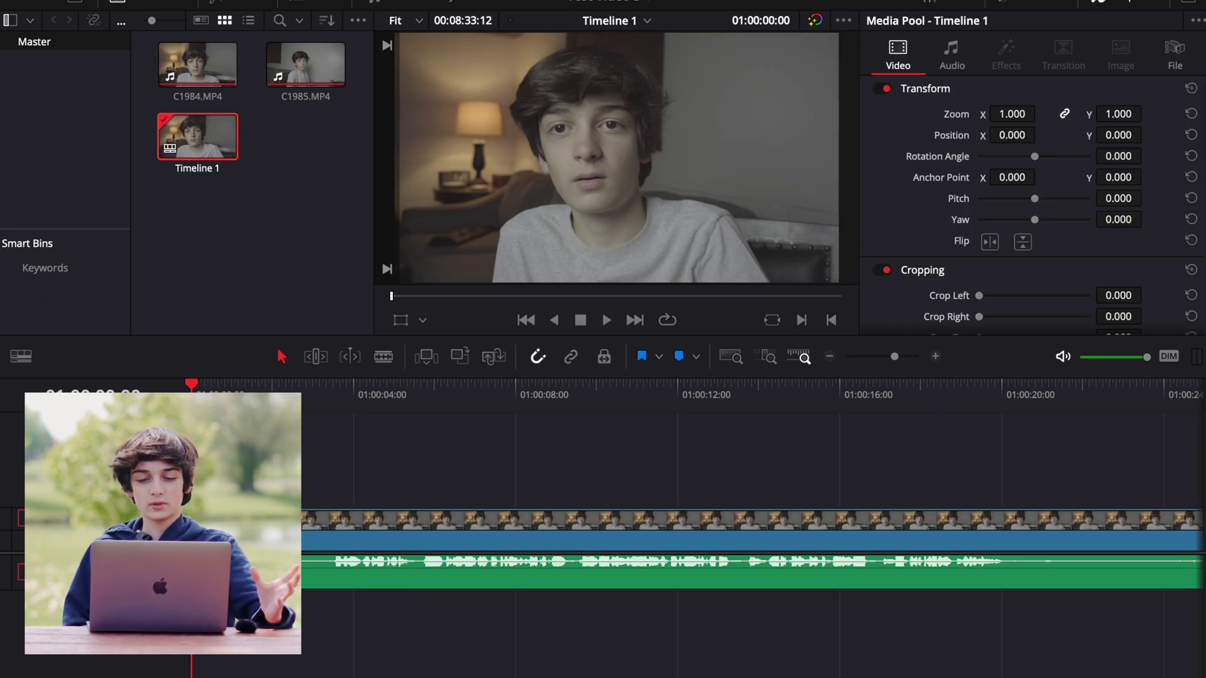
left_click(439, 530)
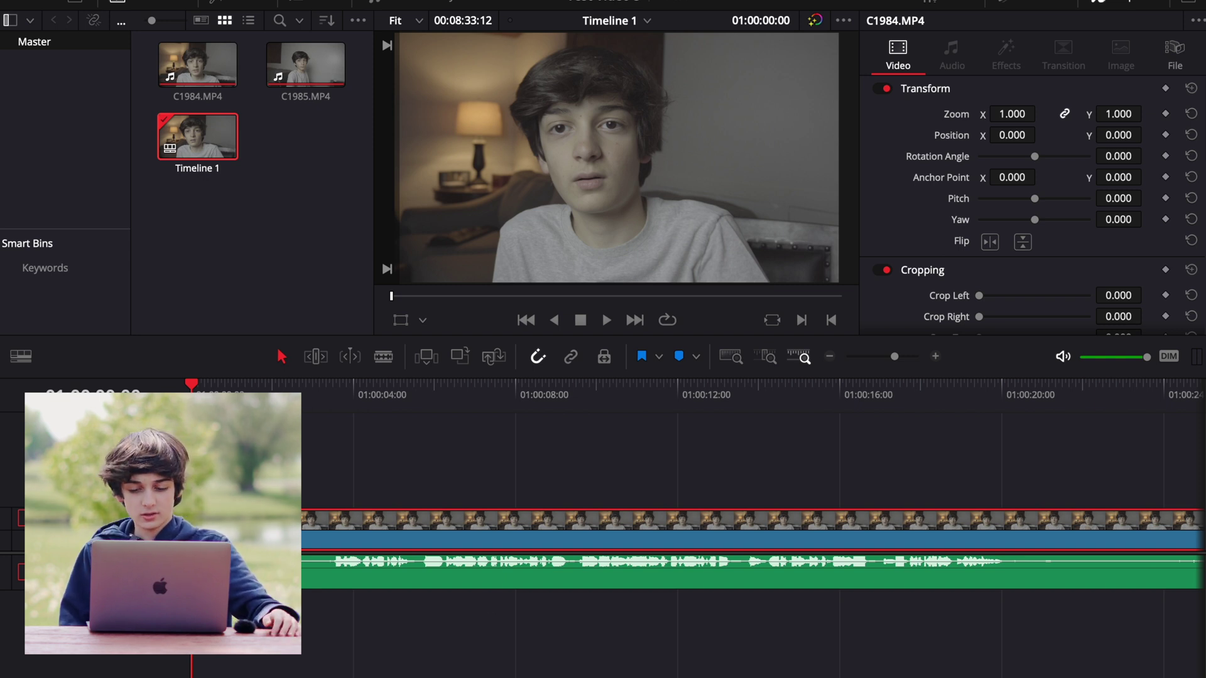
Step: On the Color page, build five nodes and apply Color Space Transform to node 05
key("shift+6")
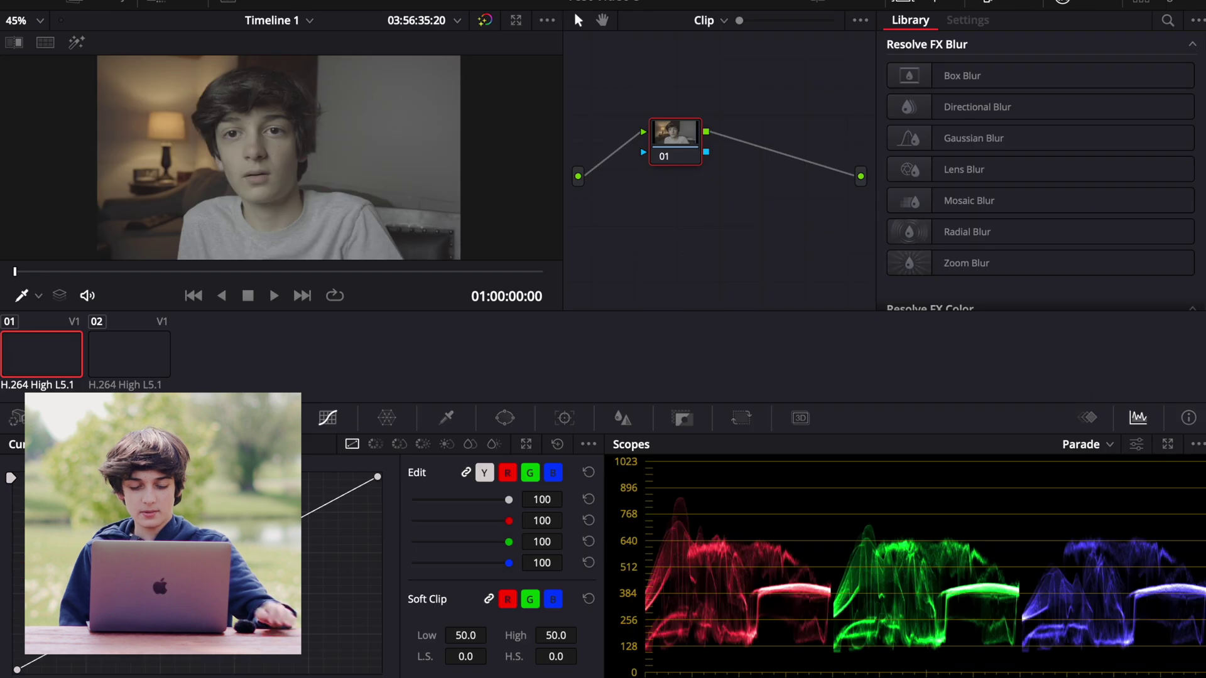
key("alt+s")
key("alt+s")
key("alt+s")
key("alt+s")
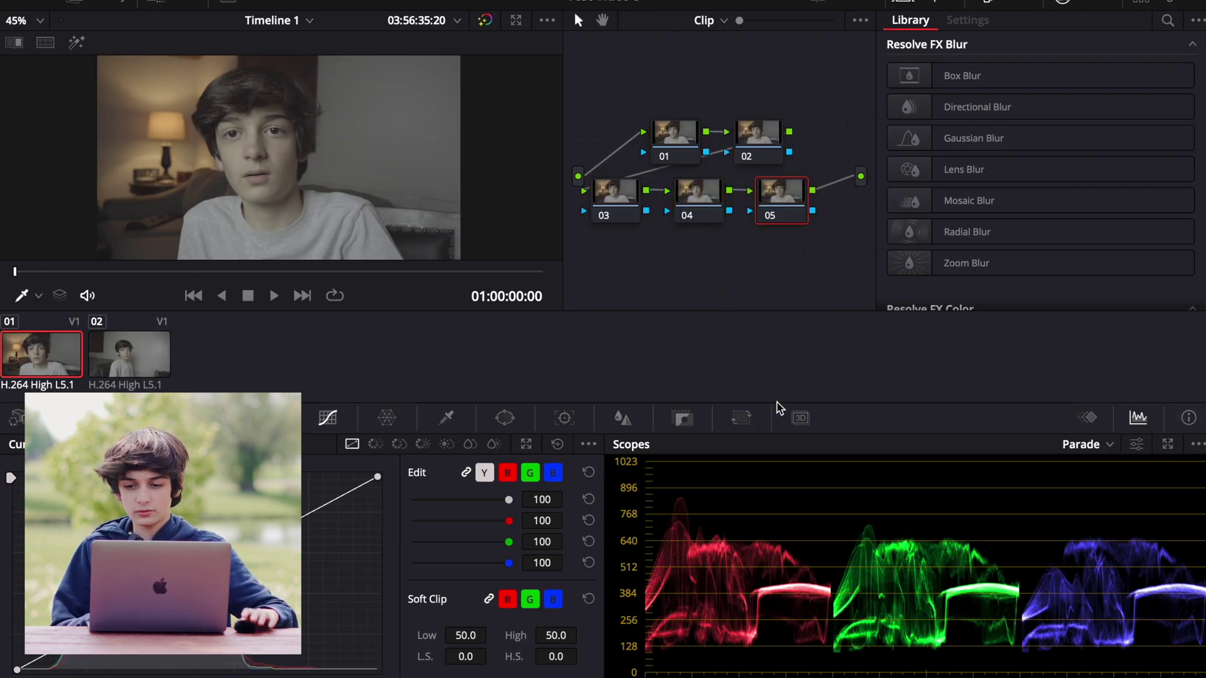
scroll(994, 242, "down", 6)
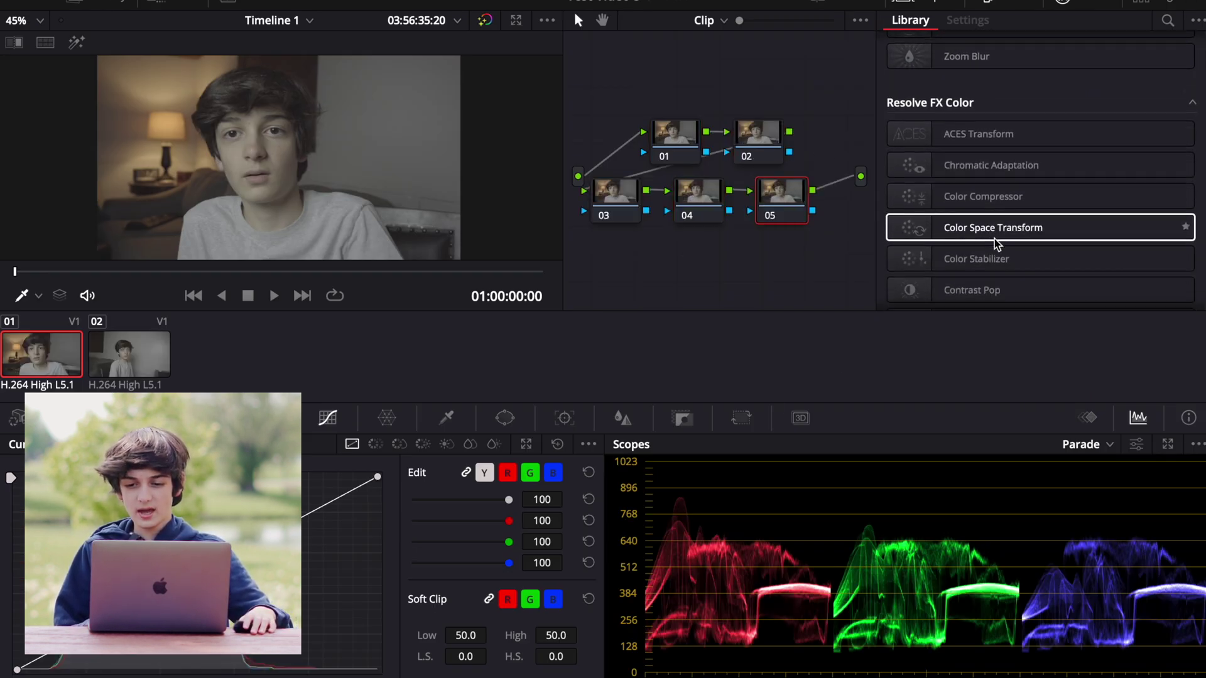
left_click_drag(1003, 234, 783, 192)
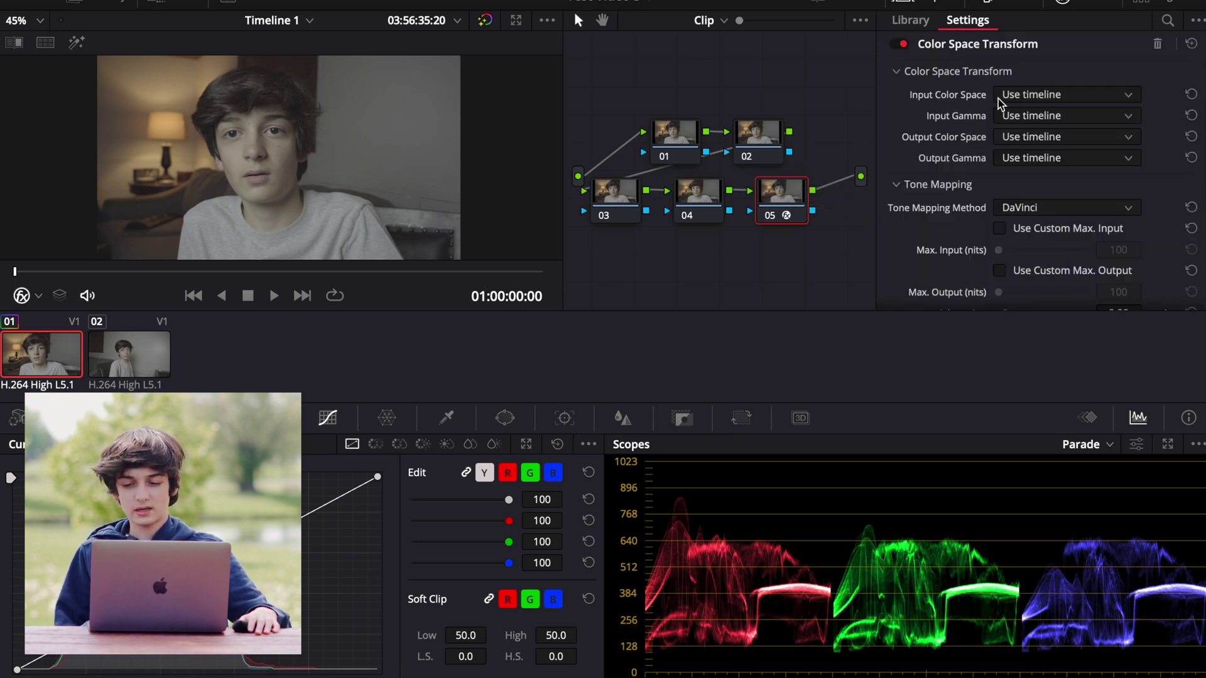
Step: Set the transform's input to Sony S-Gamut color space and Sony S-Log2 gamma
left_click(1028, 95)
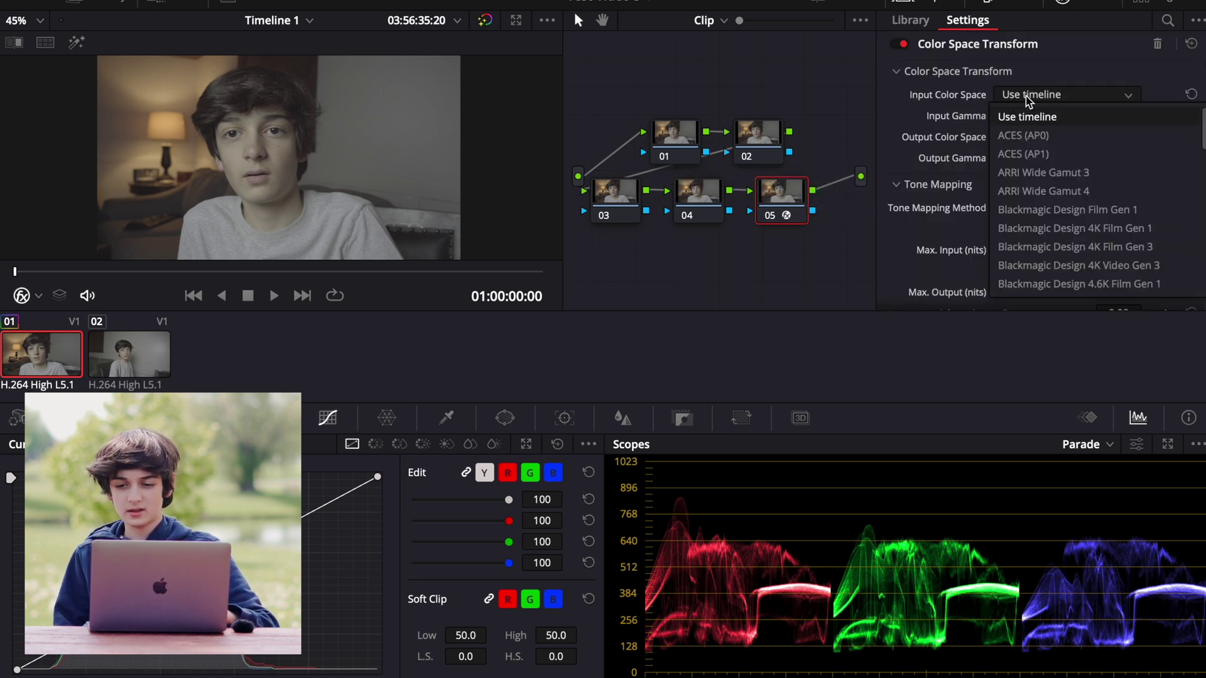
scroll(1060, 256, "down", 5)
scroll(1050, 291, "down", 1)
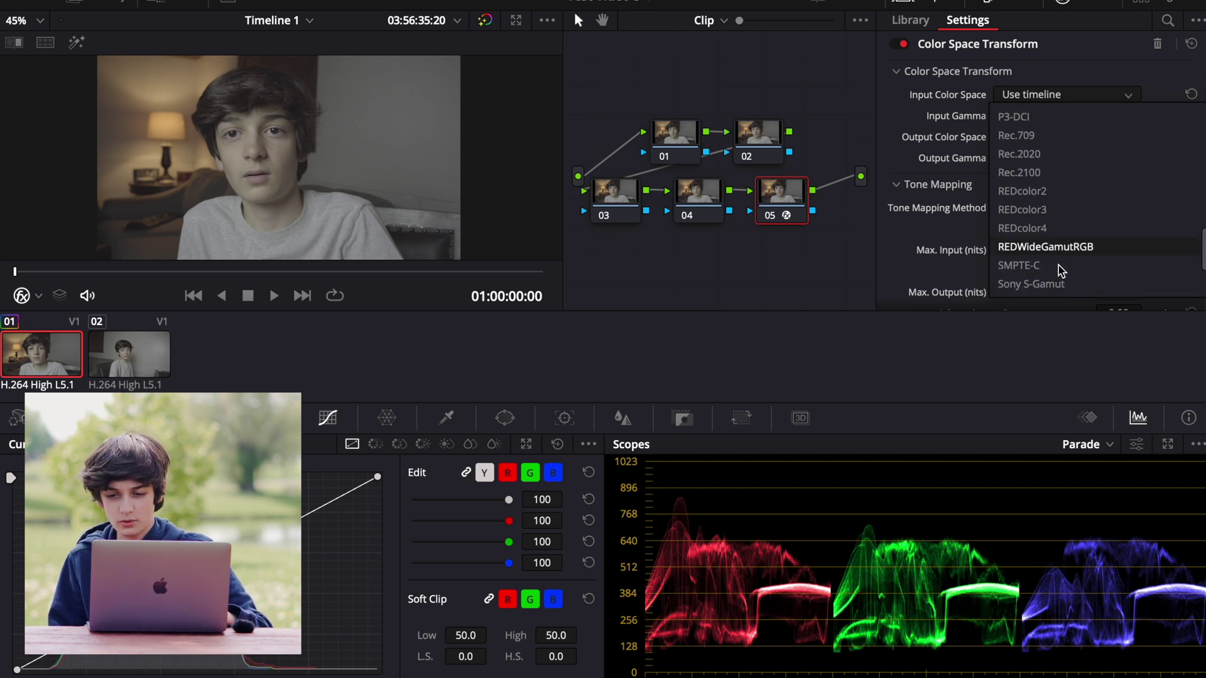
left_click(1048, 286)
left_click(1017, 118)
scroll(1034, 188, "down", 10)
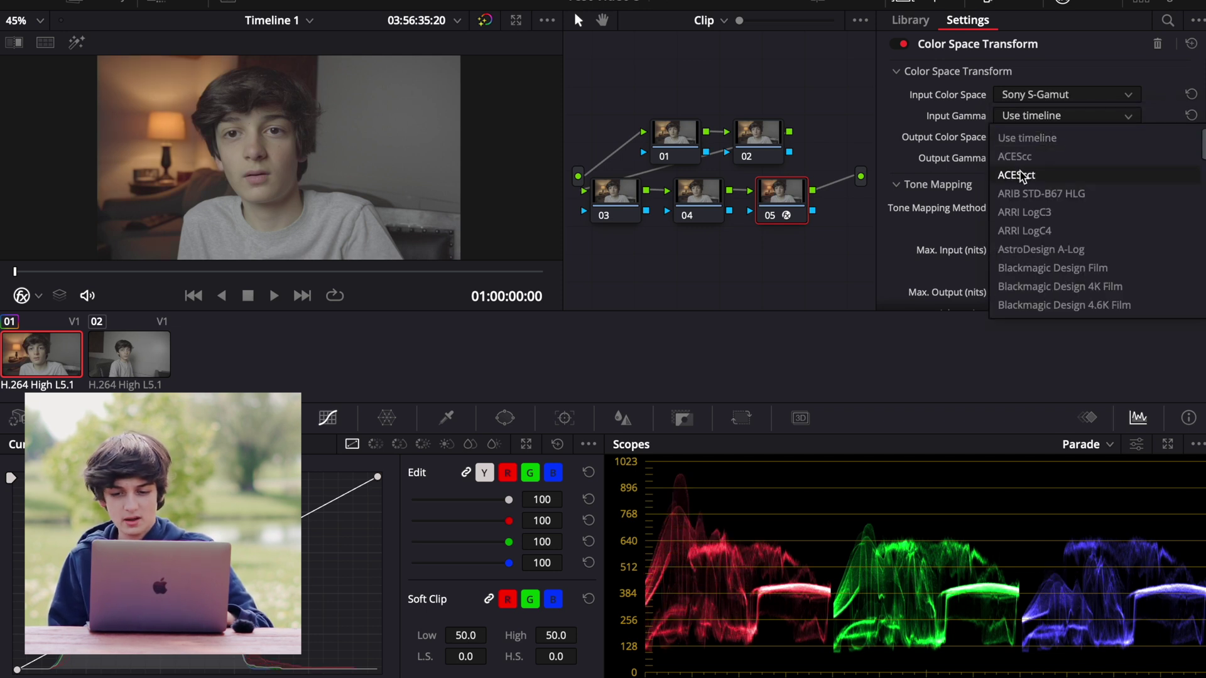
left_click(1026, 287)
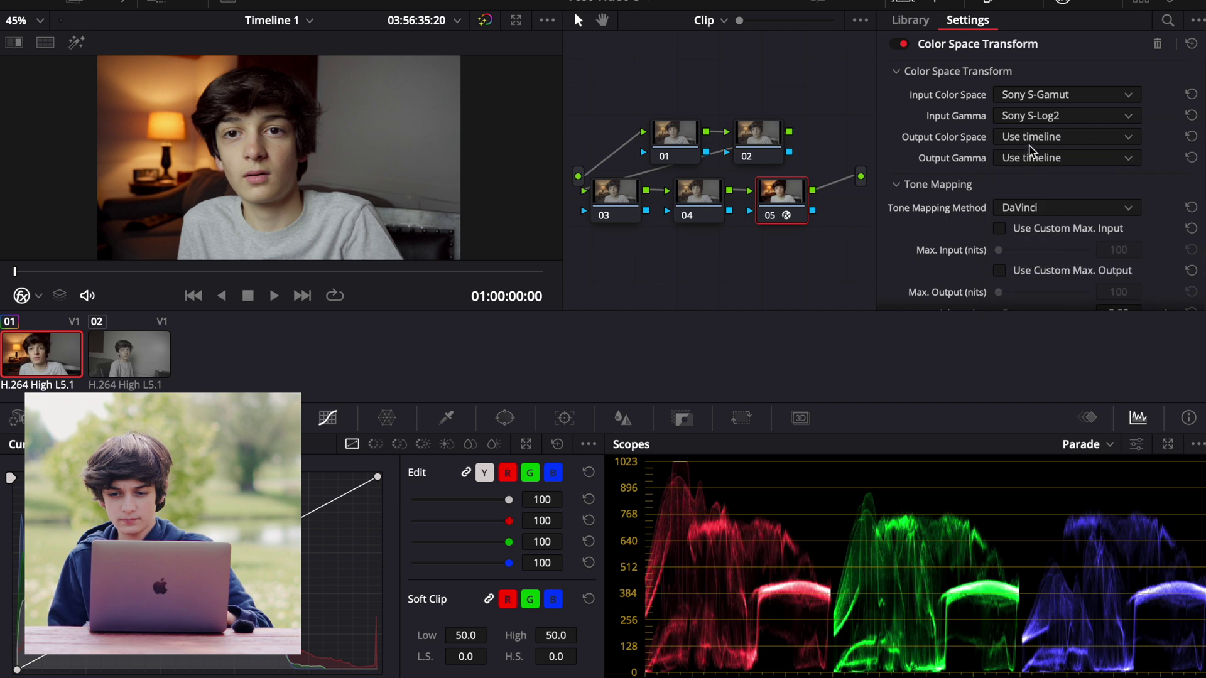
Step: Set the output color space and gamma both to Rec.709
left_click(1028, 138)
scroll(1055, 251, "down", 10)
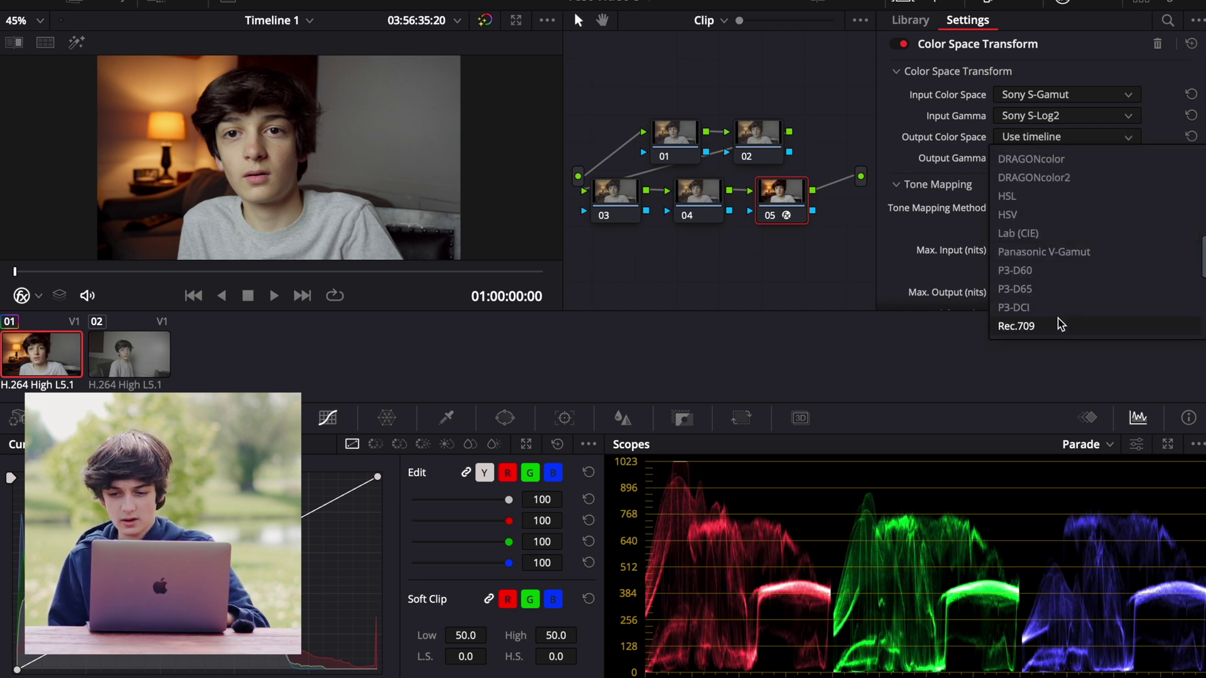
left_click(1057, 326)
left_click(1049, 165)
scroll(1049, 245, "down", 10)
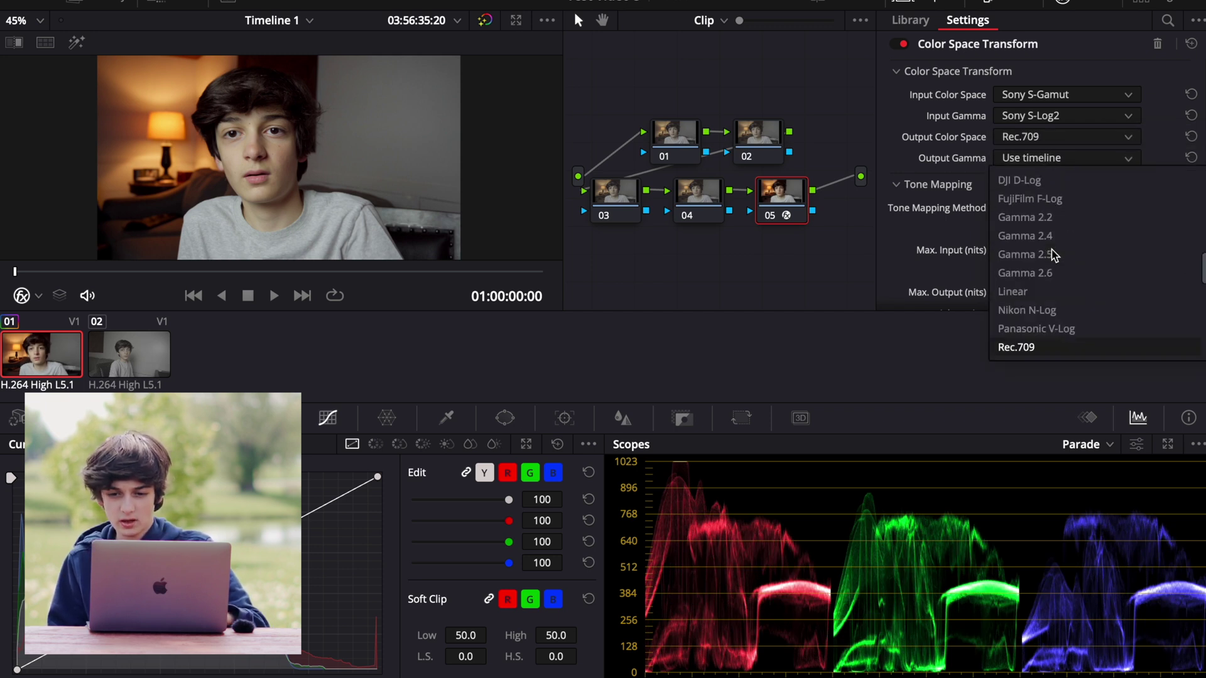
left_click(1055, 347)
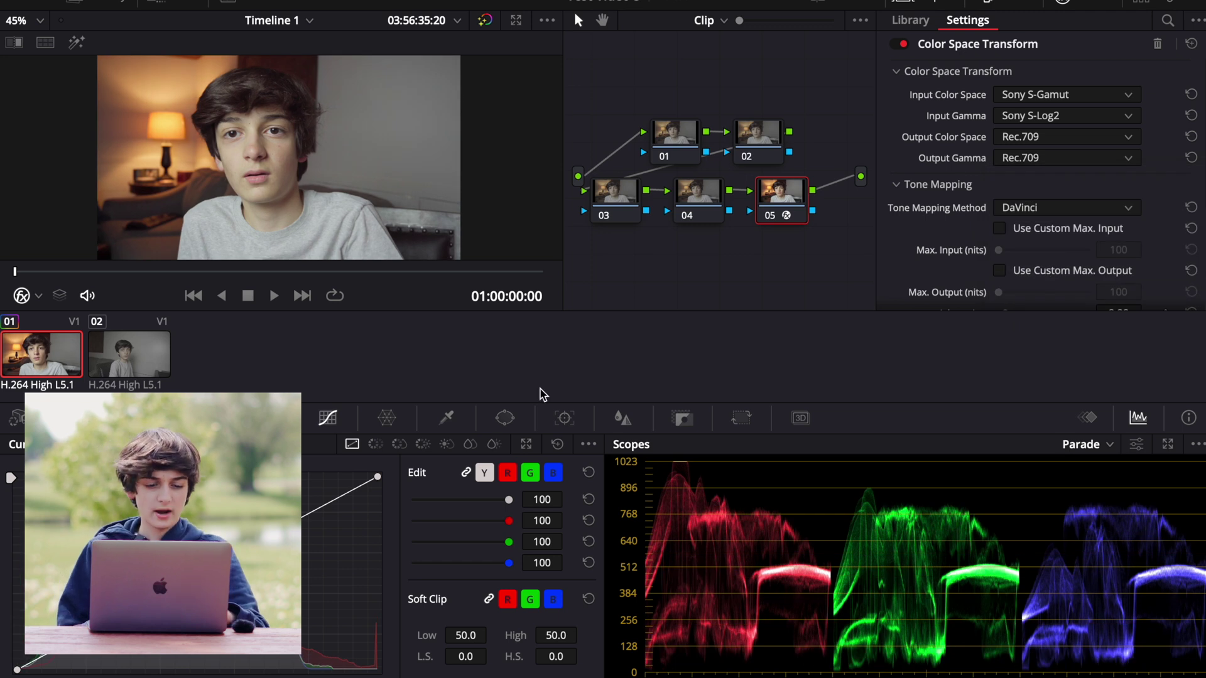
left_click(132, 417)
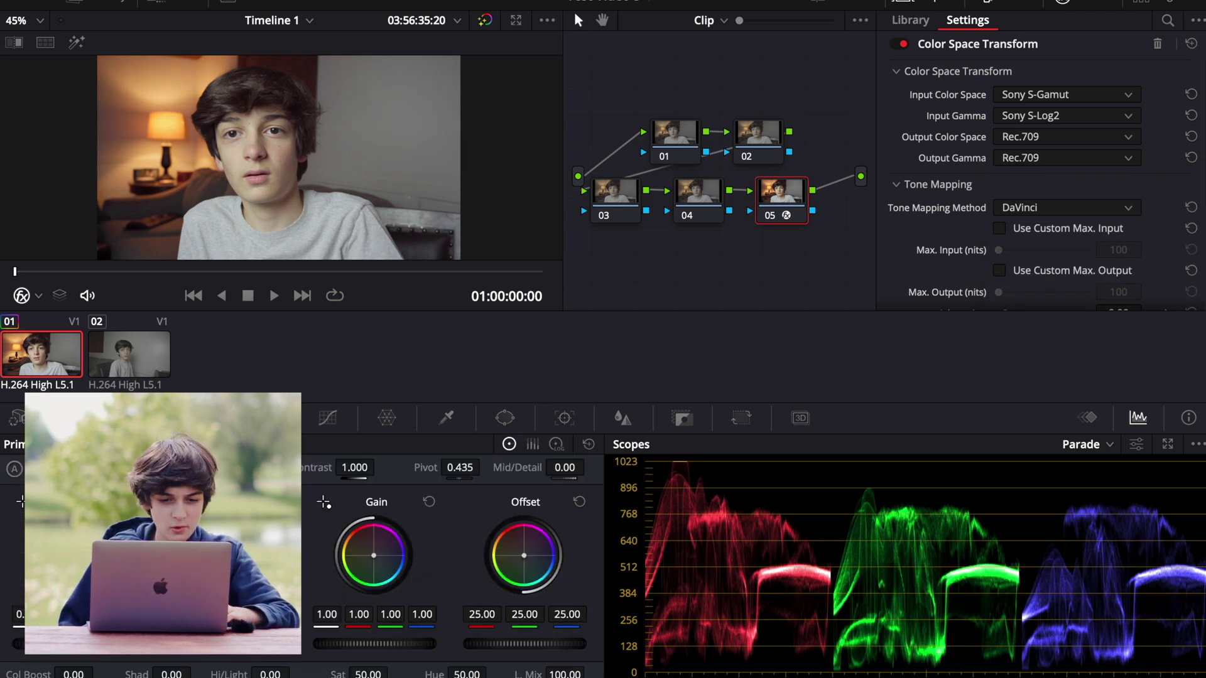
key("XF86MonBrightnessUp")
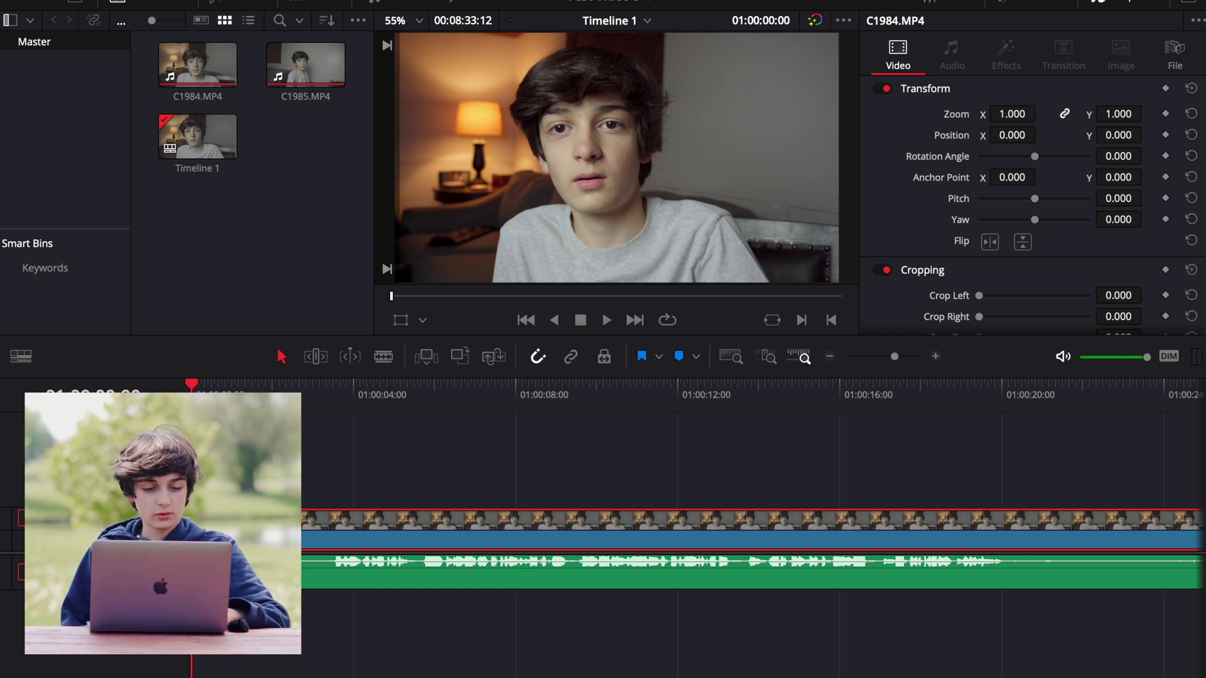
Step: Cut off the clip's opening at about three seconds and close the gap at the start
key("ctrl+equal")
key("ctrl+equal")
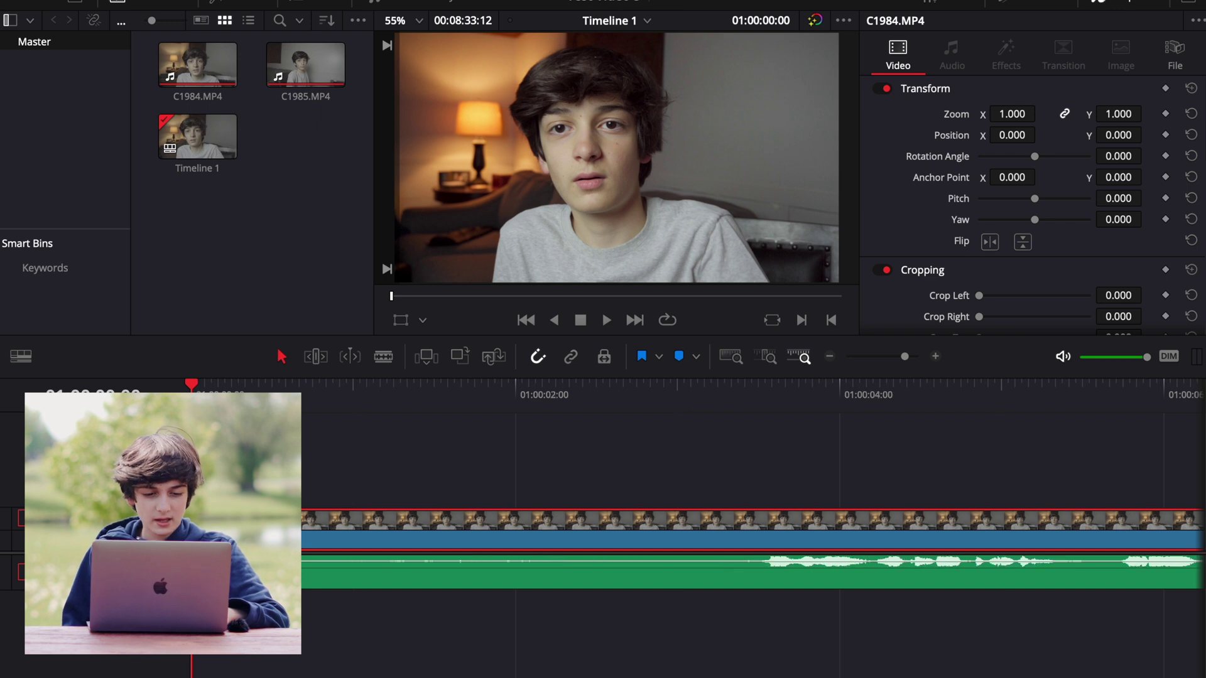
left_click(766, 405)
key("Left")
key("ctrl+b")
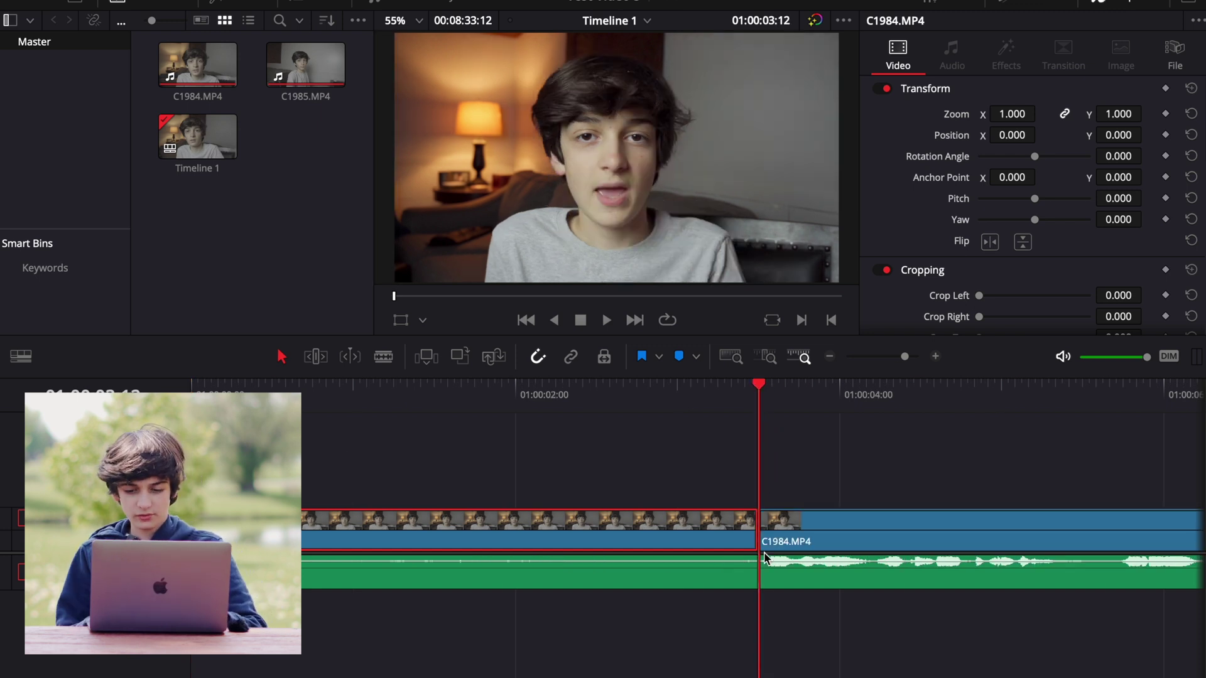
left_click(761, 564)
left_click_drag(707, 619, 620, 496)
key("Delete")
left_click_drag(810, 493, 818, 644)
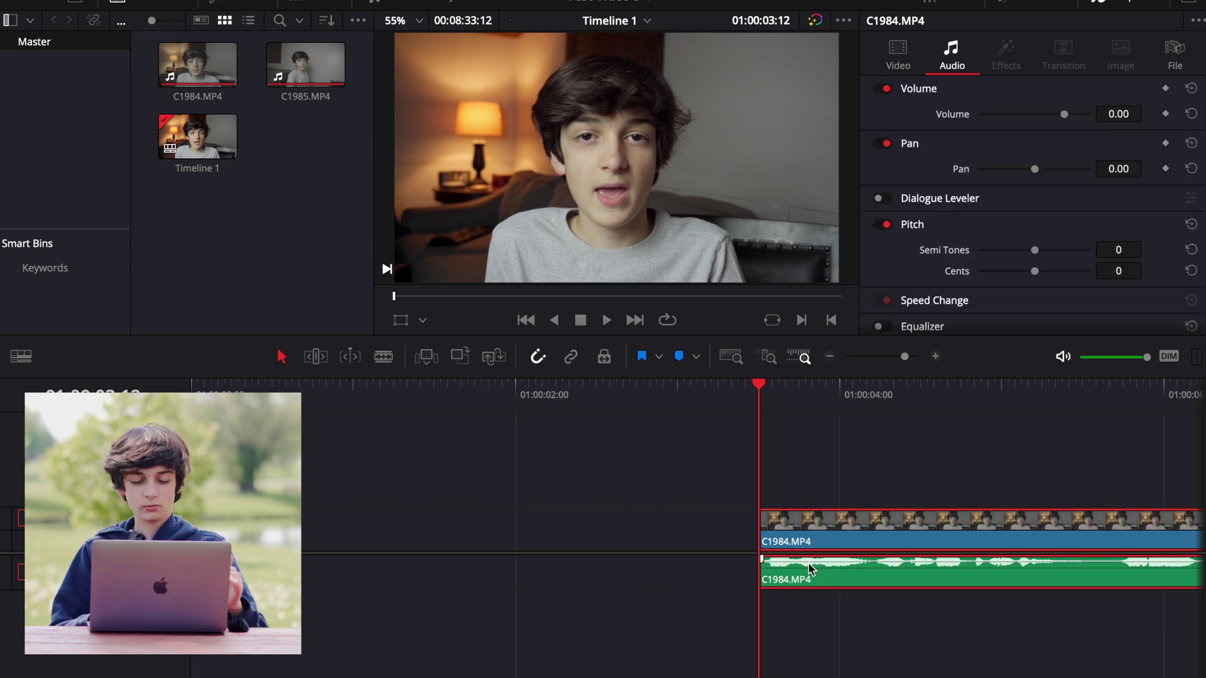
left_click_drag(810, 568, 351, 569)
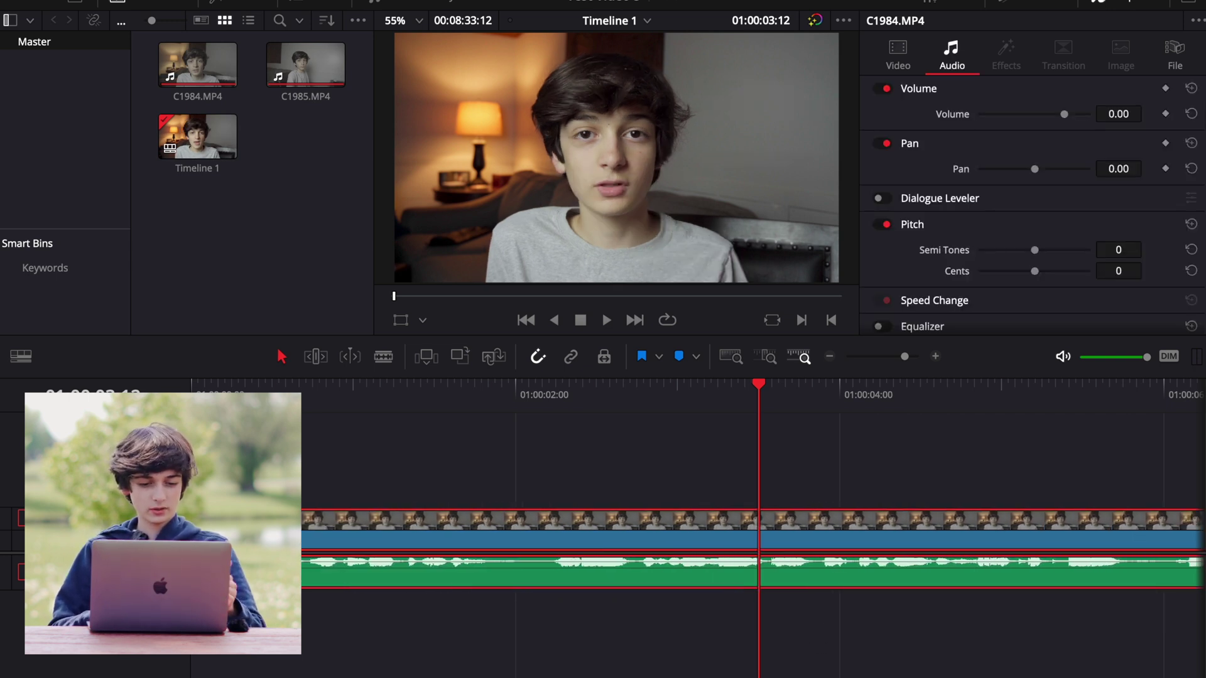
Step: Remove the short stretch between 01:00:02:00 and 01:00:02:06 and close the gap
key("Home")
key("XF86AudioRaiseVolume")
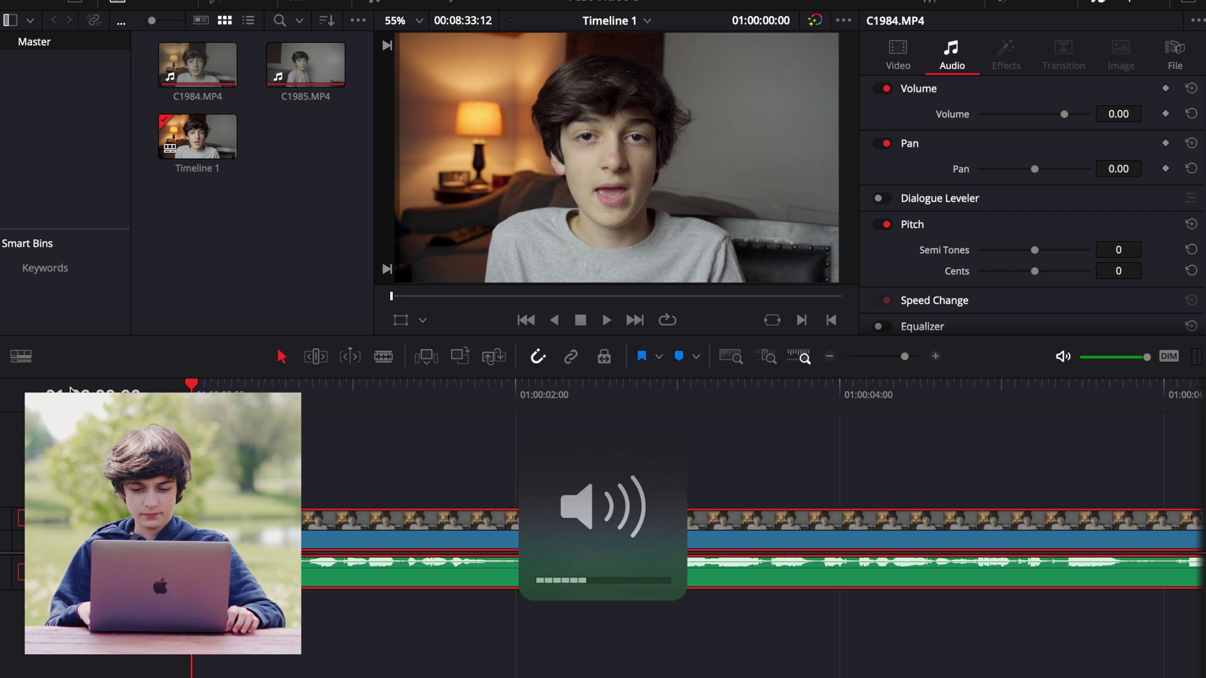
key("space")
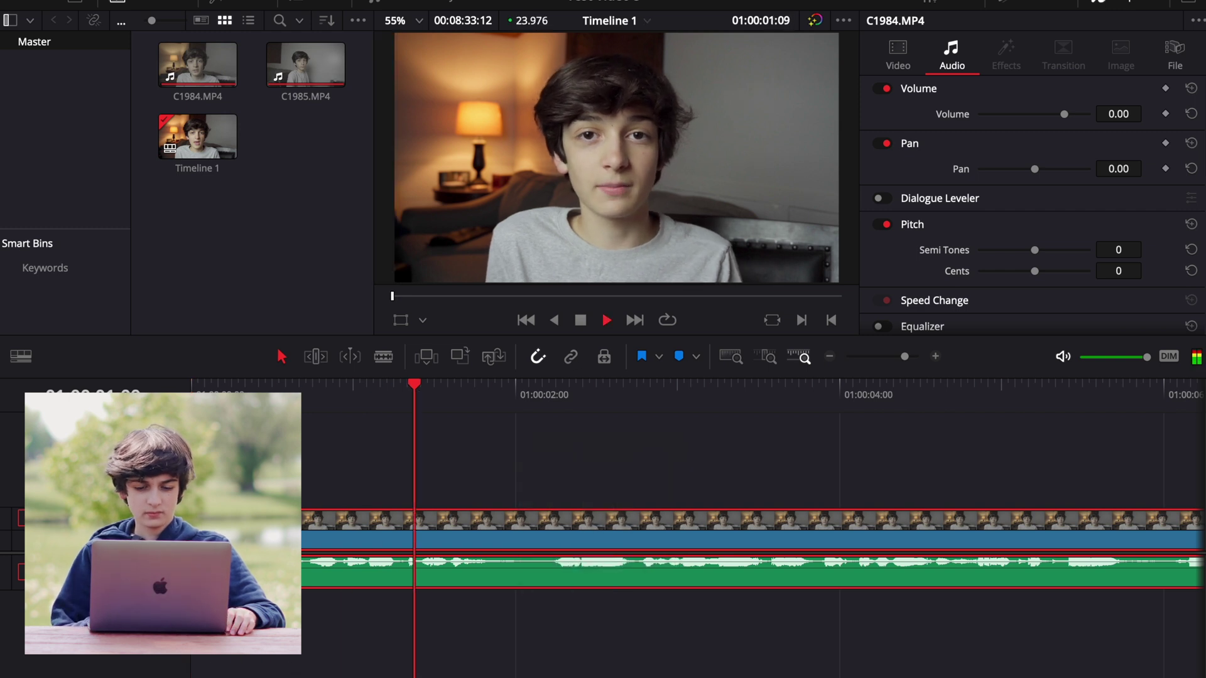
key("space")
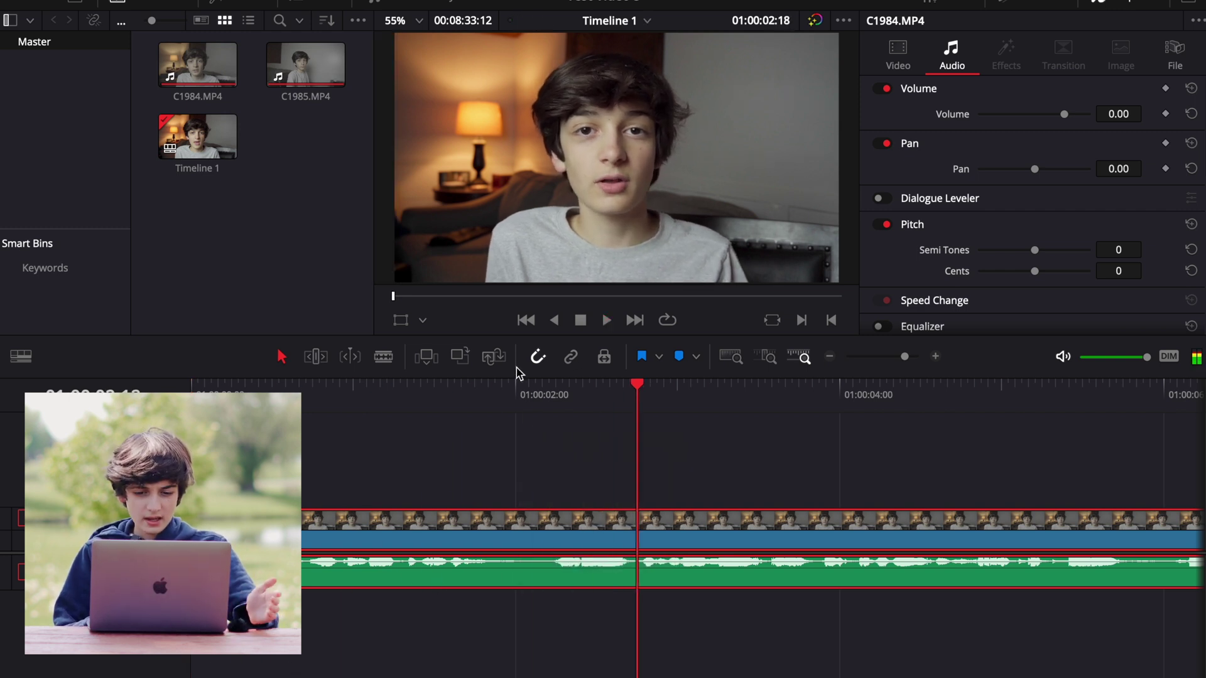
left_click_drag(517, 384, 518, 396)
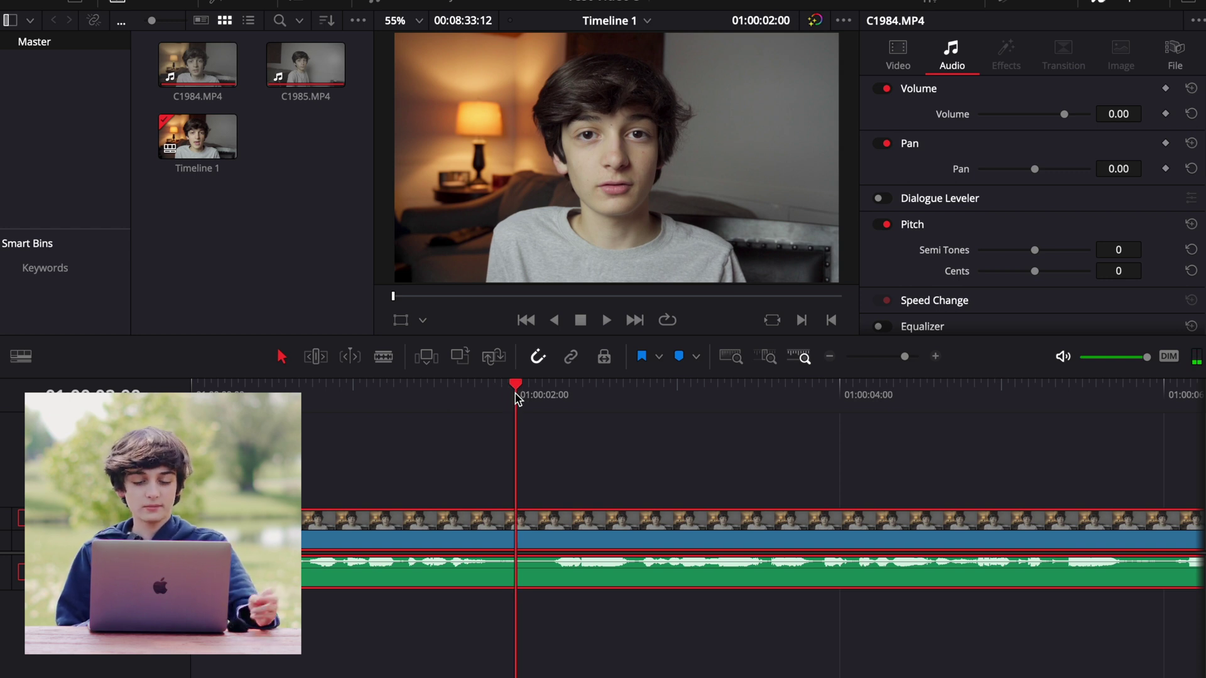
key("ctrl+b")
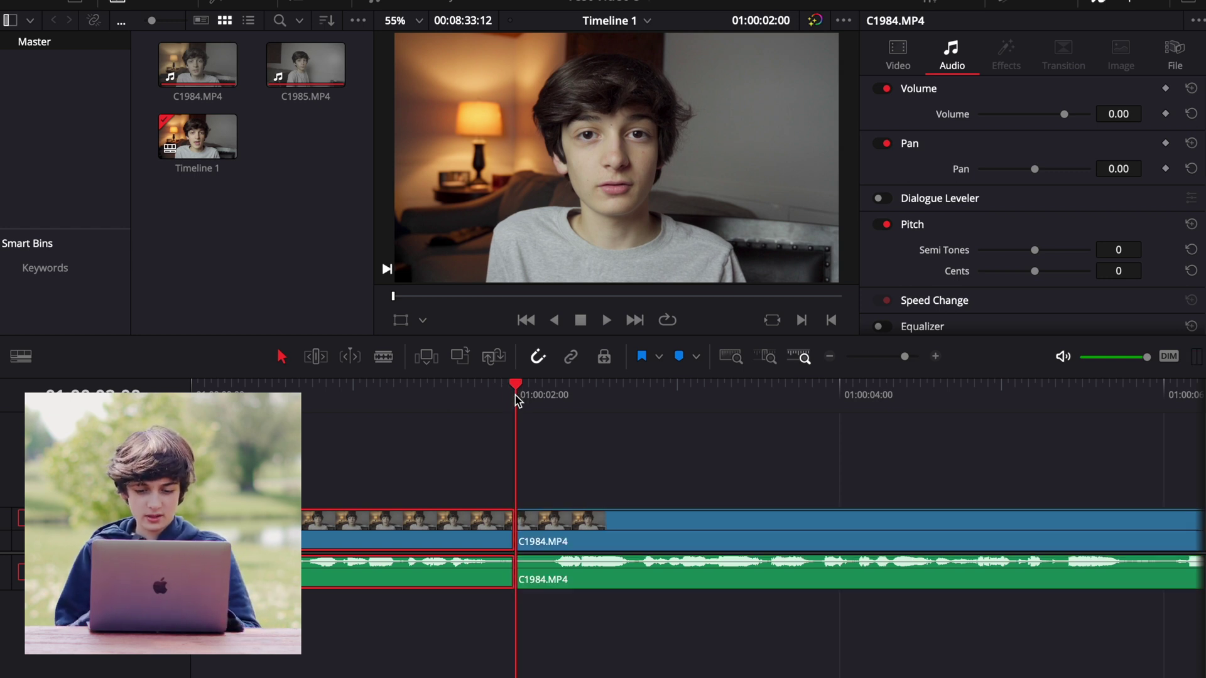
left_click_drag(516, 400, 558, 398)
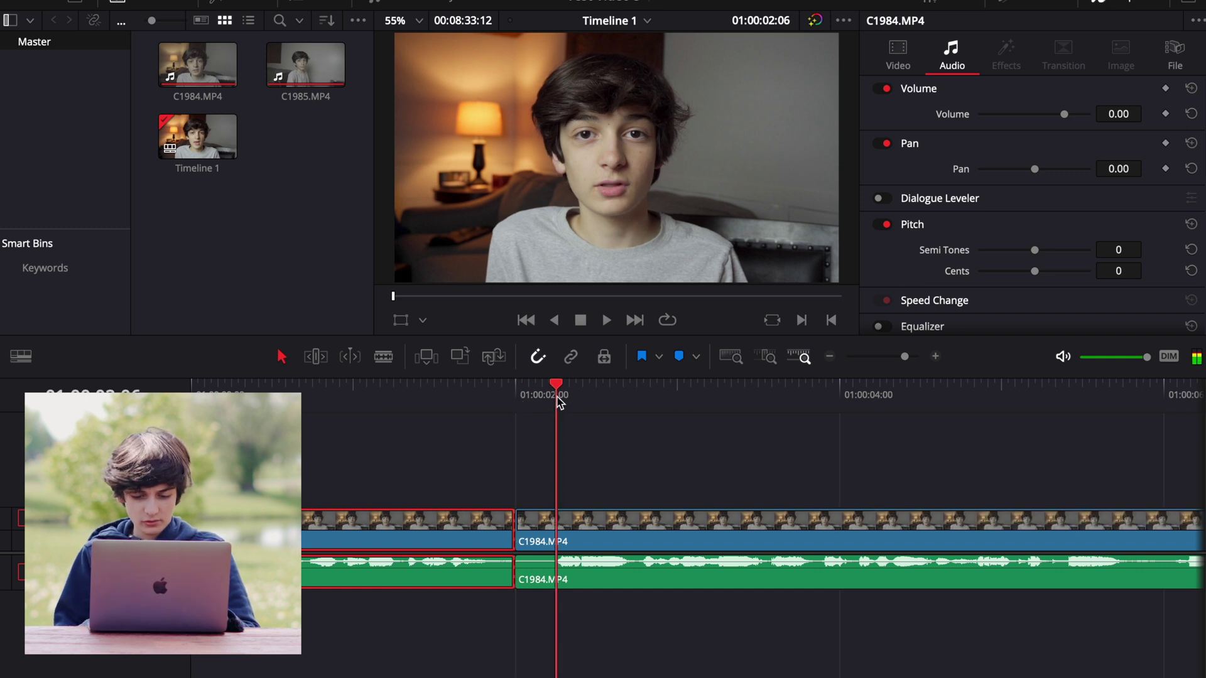
left_click(568, 590)
key("ctrl+b")
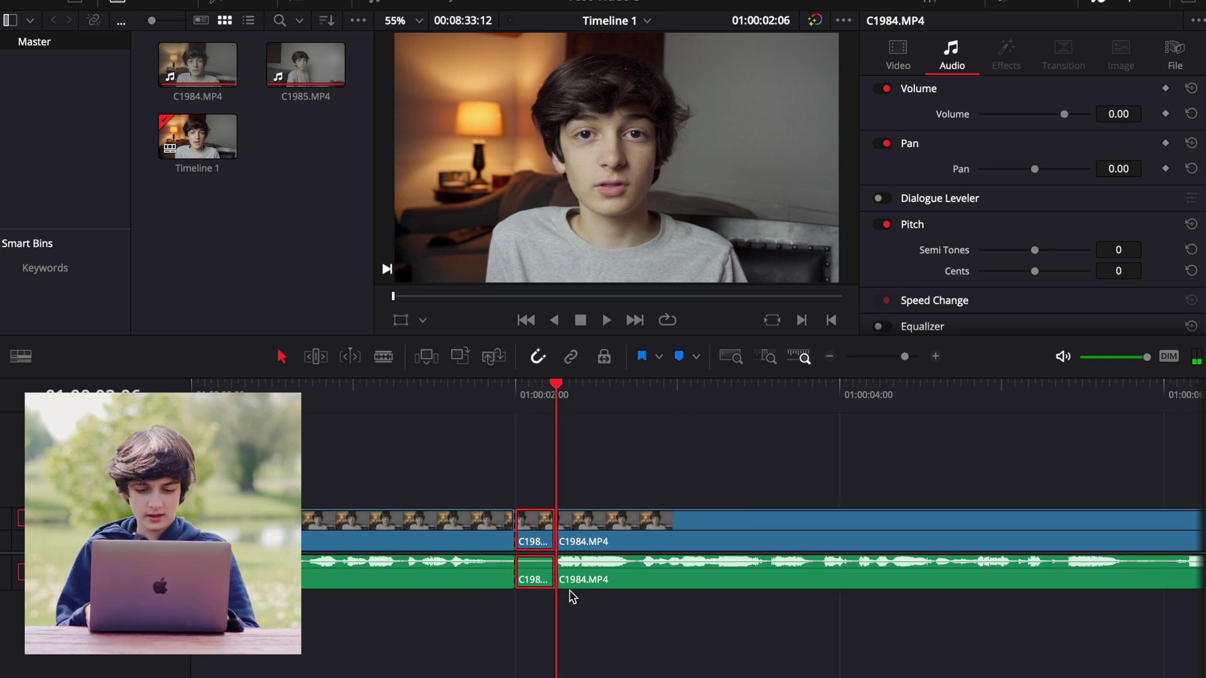
key("Delete")
left_click_drag(588, 422, 569, 576)
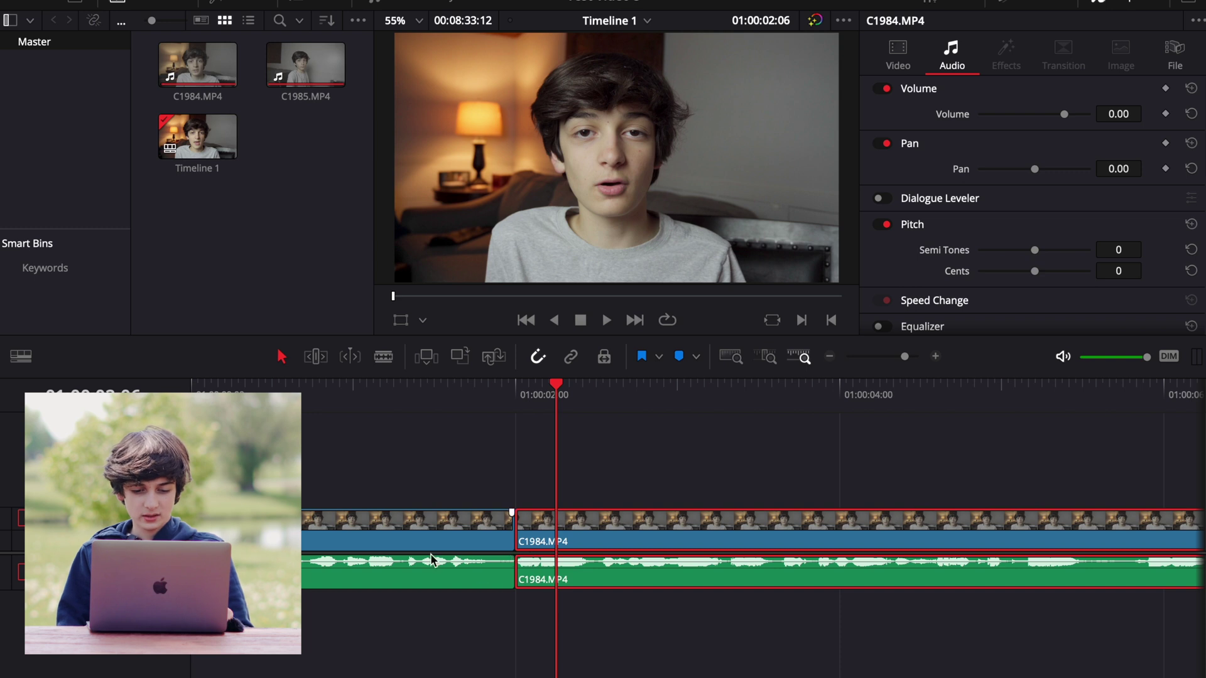
Step: Move the second section's audio to a lower track and overlap both audio clips across the cut
left_click_drag(531, 575, 557, 572)
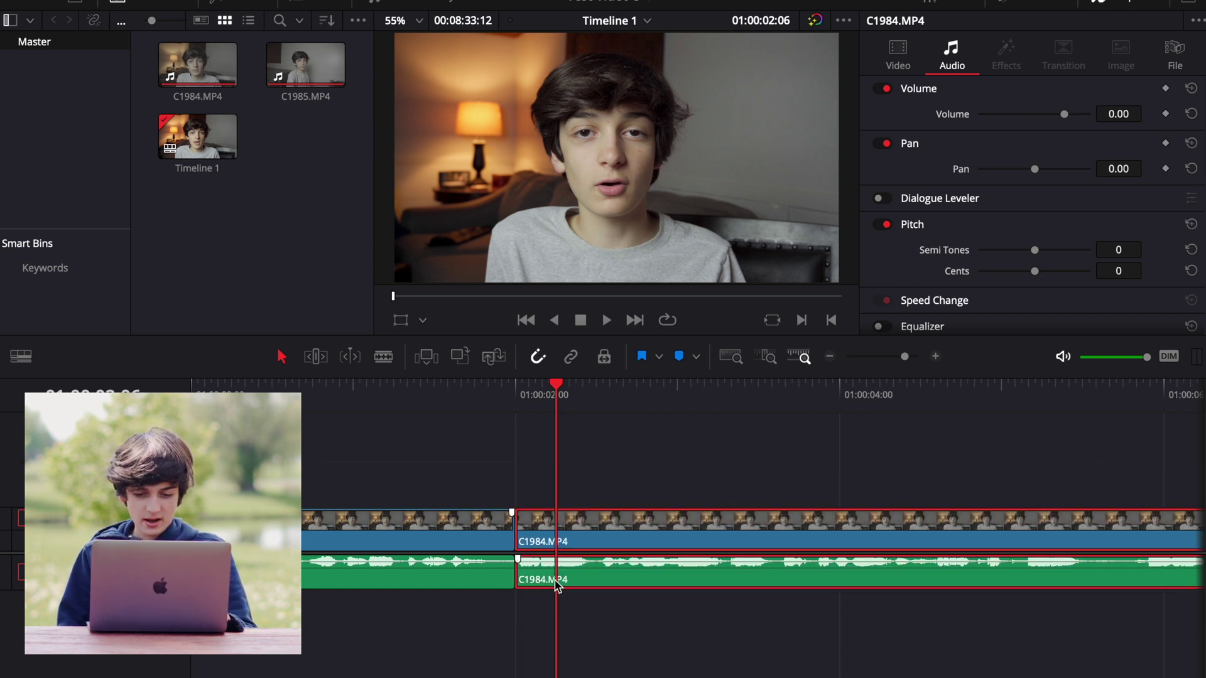
left_click(562, 596)
left_click_drag(564, 582, 563, 619)
left_click_drag(504, 574, 481, 601)
mouse_move(558, 561)
left_mouse_down()
mouse_move(544, 579)
mouse_move(484, 573)
mouse_move(537, 560)
left_mouse_up()
left_click(337, 384)
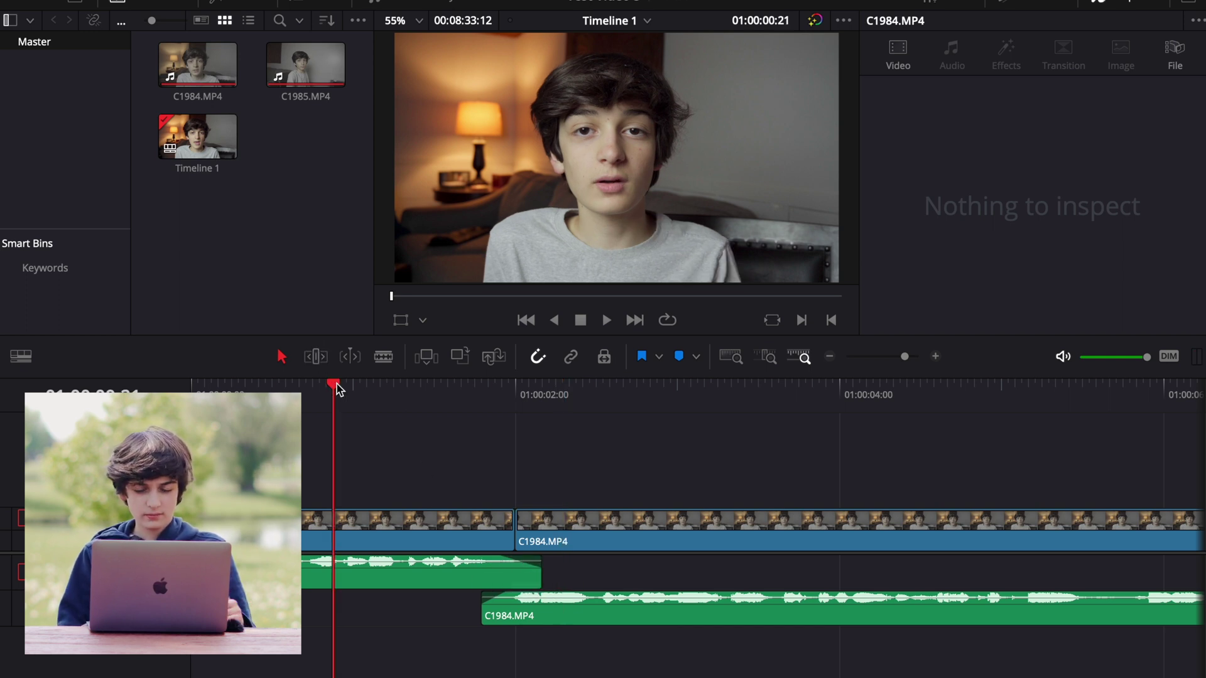
key("space")
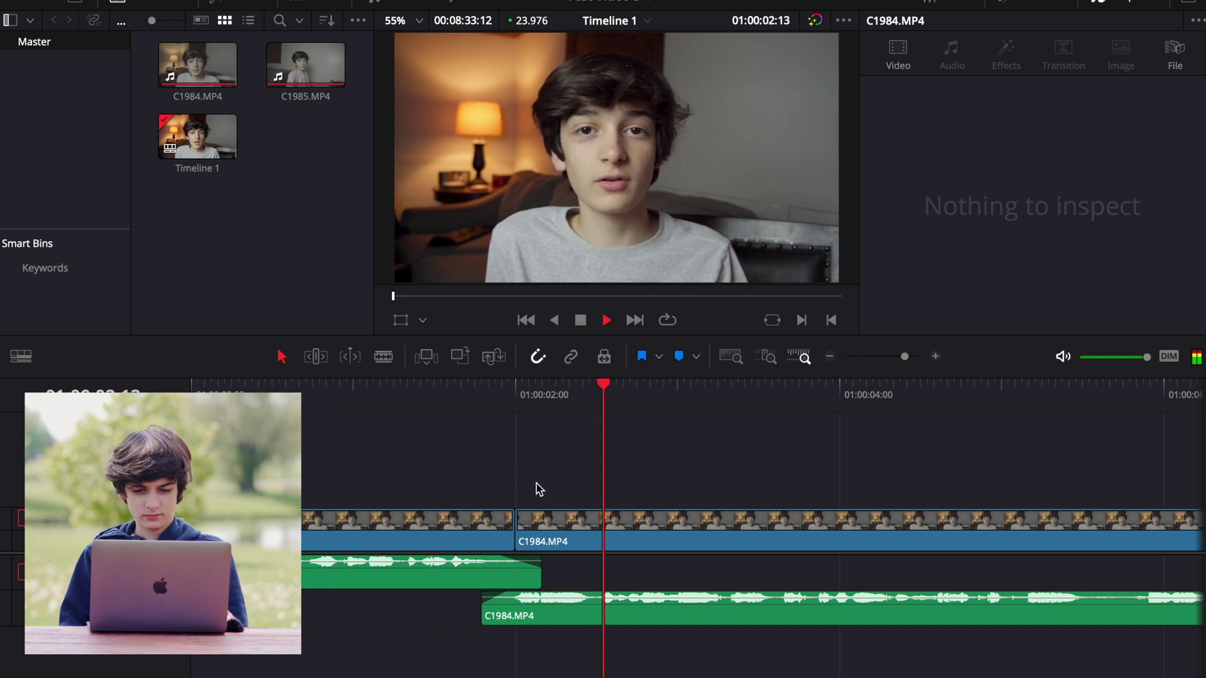
Step: Set the second C1984.MP4 clip to Zoom 1.220 and Position Y -47, then review it
key("space")
left_click(575, 515)
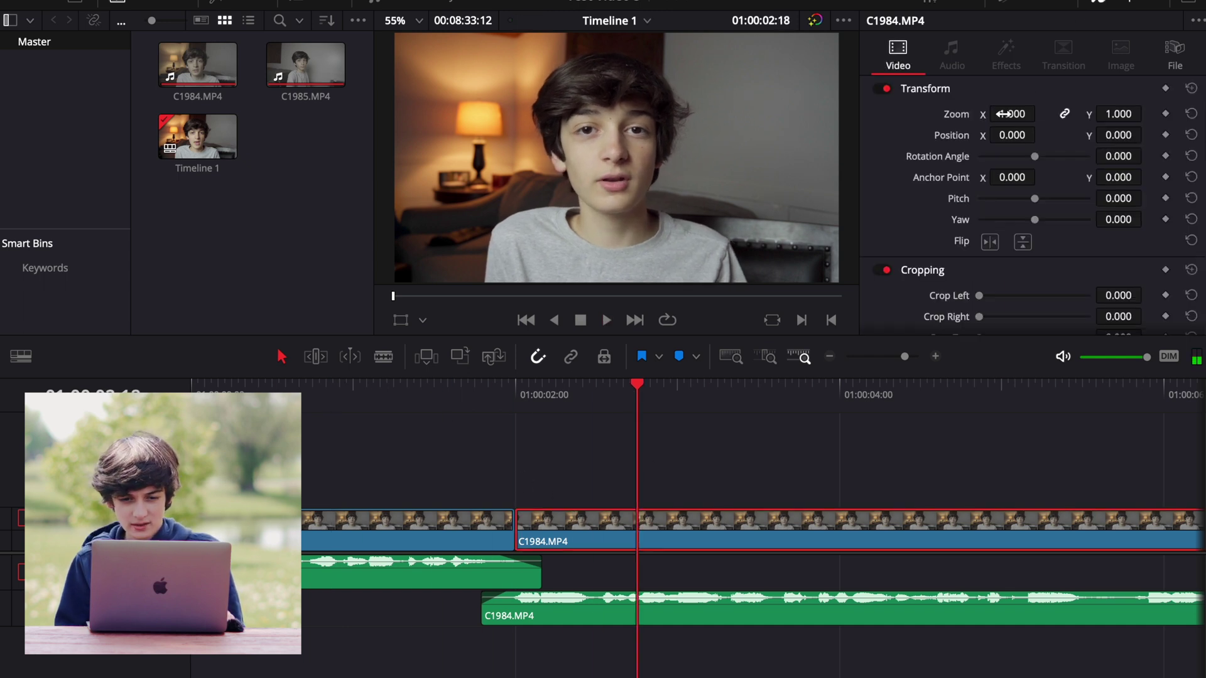
left_click_drag(1003, 114, 1007, 114)
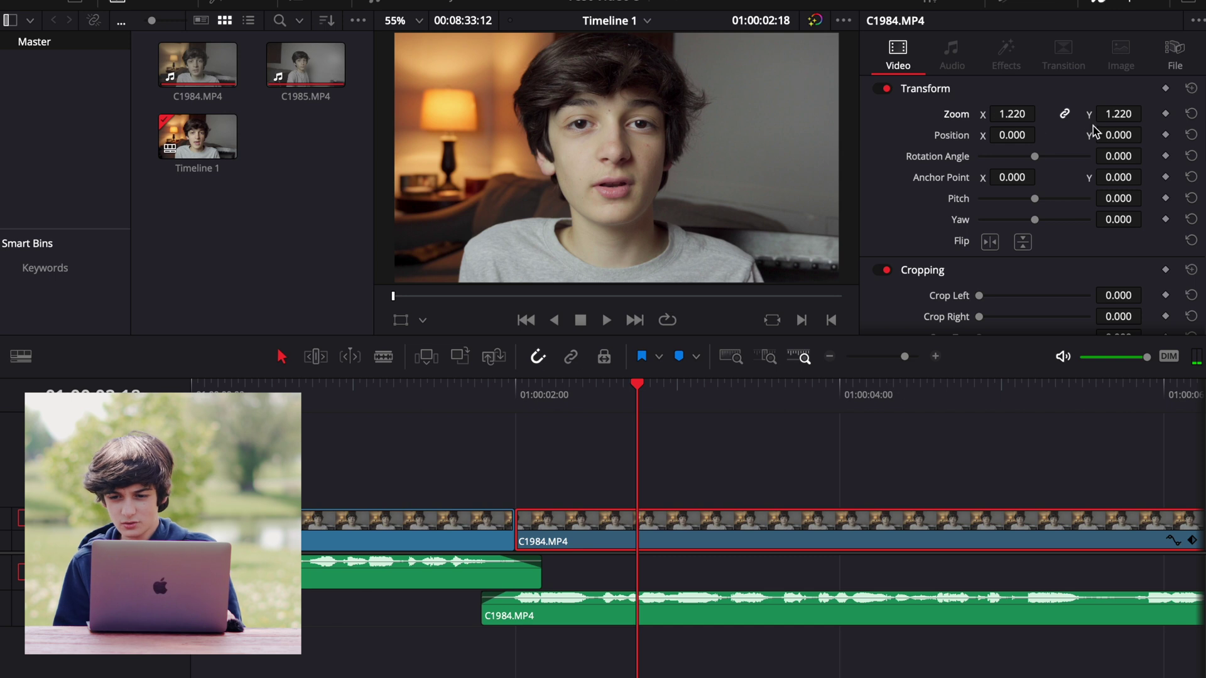
left_click_drag(1108, 135, 1078, 135)
left_click(407, 394)
key("space")
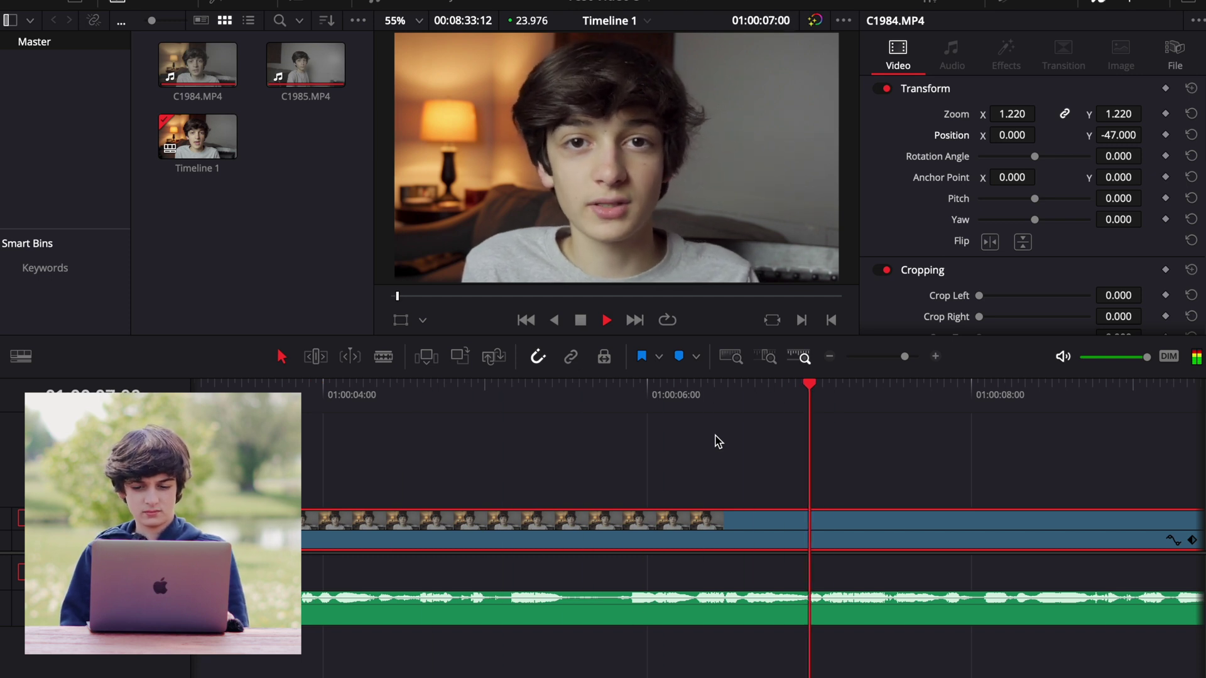
left_click(590, 389)
left_click_drag(591, 389, 386, 390)
key("space")
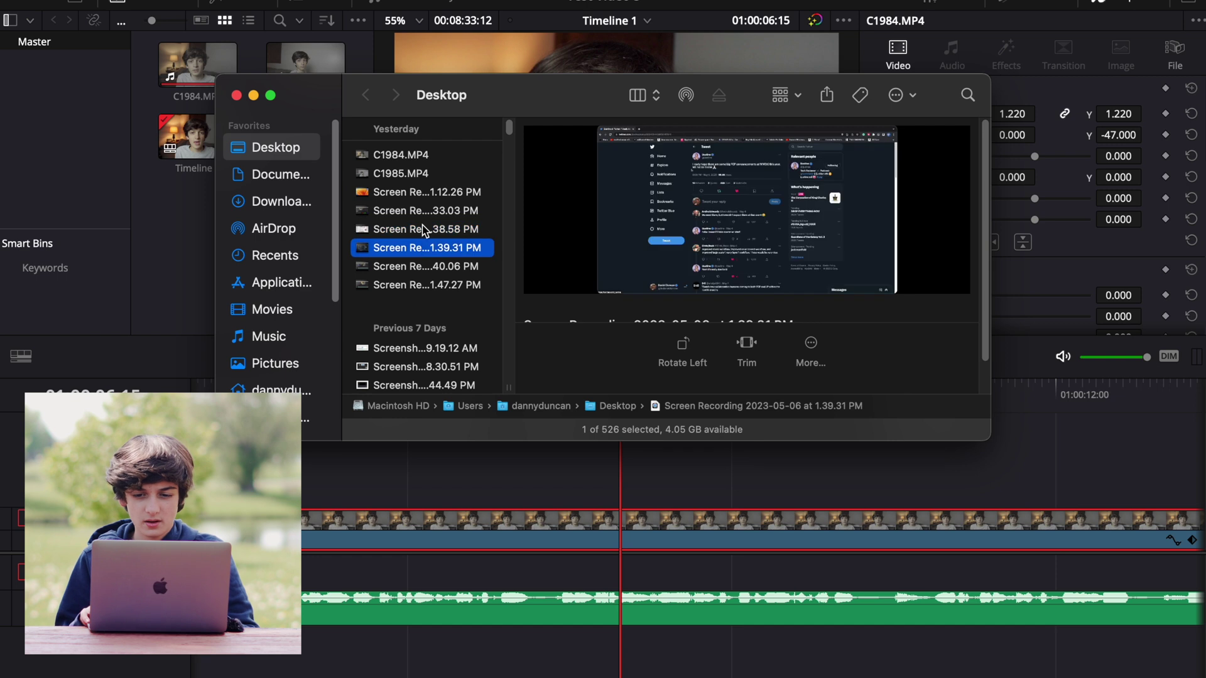
left_click(425, 229, "shift")
Step: Add both screen recordings on V2 above the footage and trim the first one's start
left_click_drag(425, 229, 619, 491)
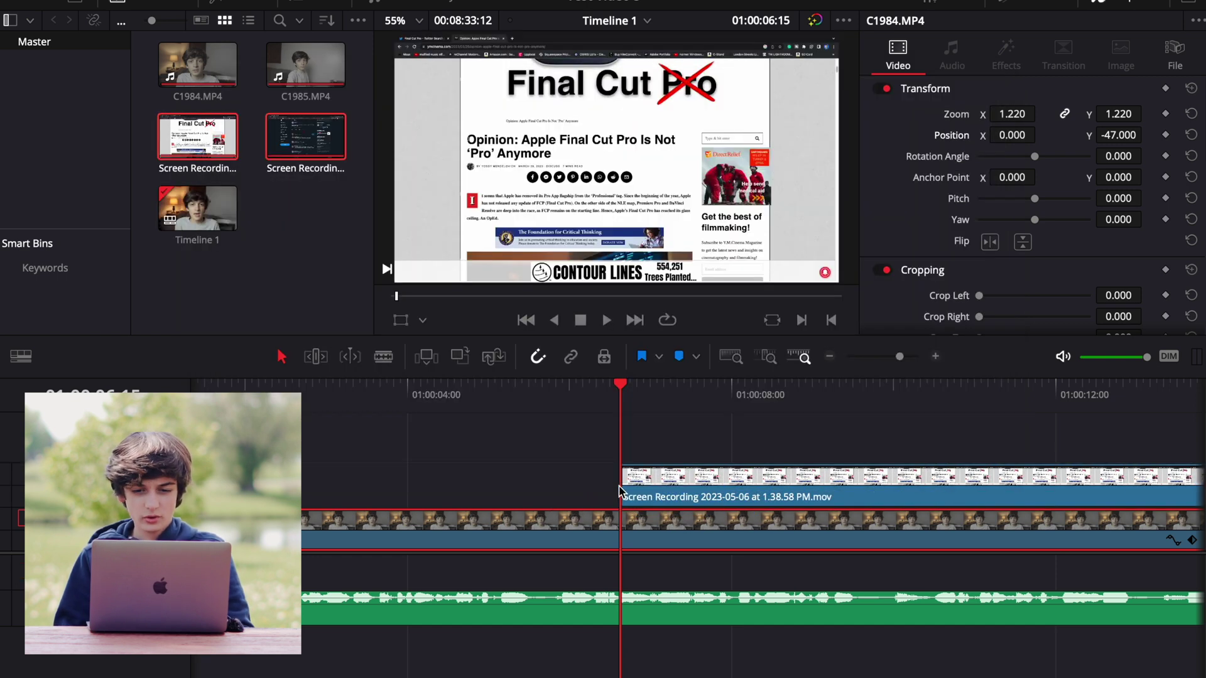
left_click(649, 489)
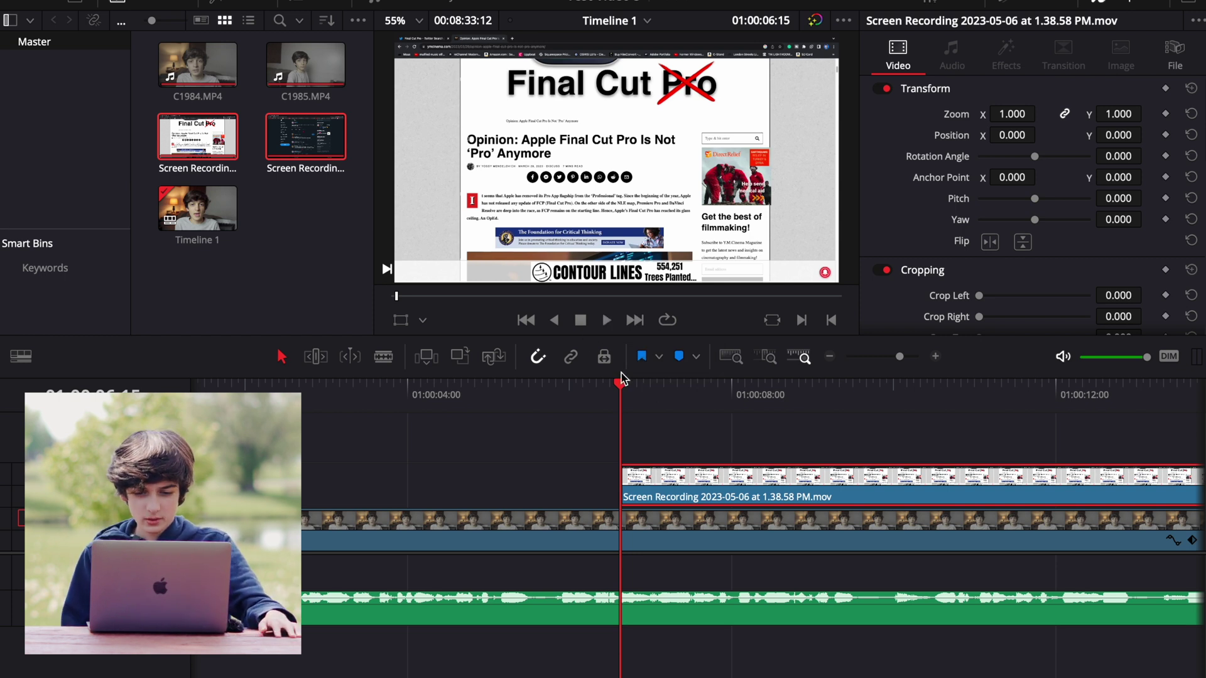
key("space")
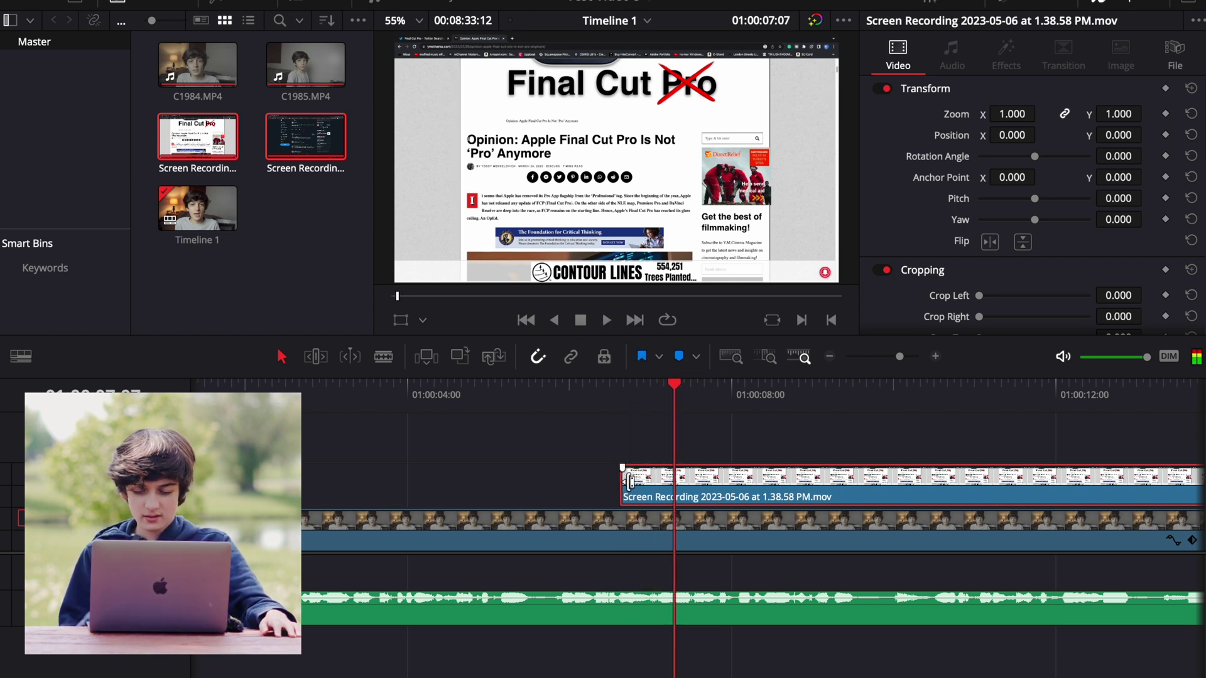
key("XF86AudioRaiseVolume")
mouse_move(622, 488)
left_mouse_down()
mouse_move(711, 484)
mouse_move(642, 487)
left_mouse_up()
key("ctrl+z")
left_click(519, 389)
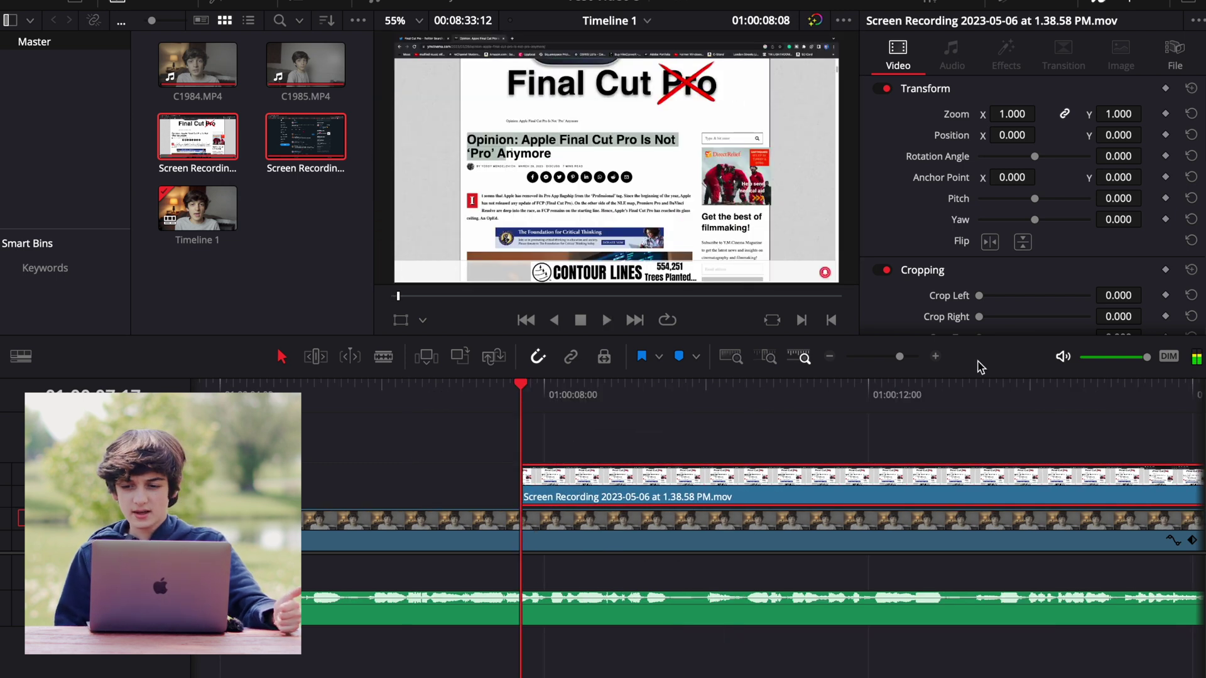
Step: Keyframe the first recording to zoom to 1.380, Position Y 86, splitting at 01:00:10:09
left_click(1165, 90)
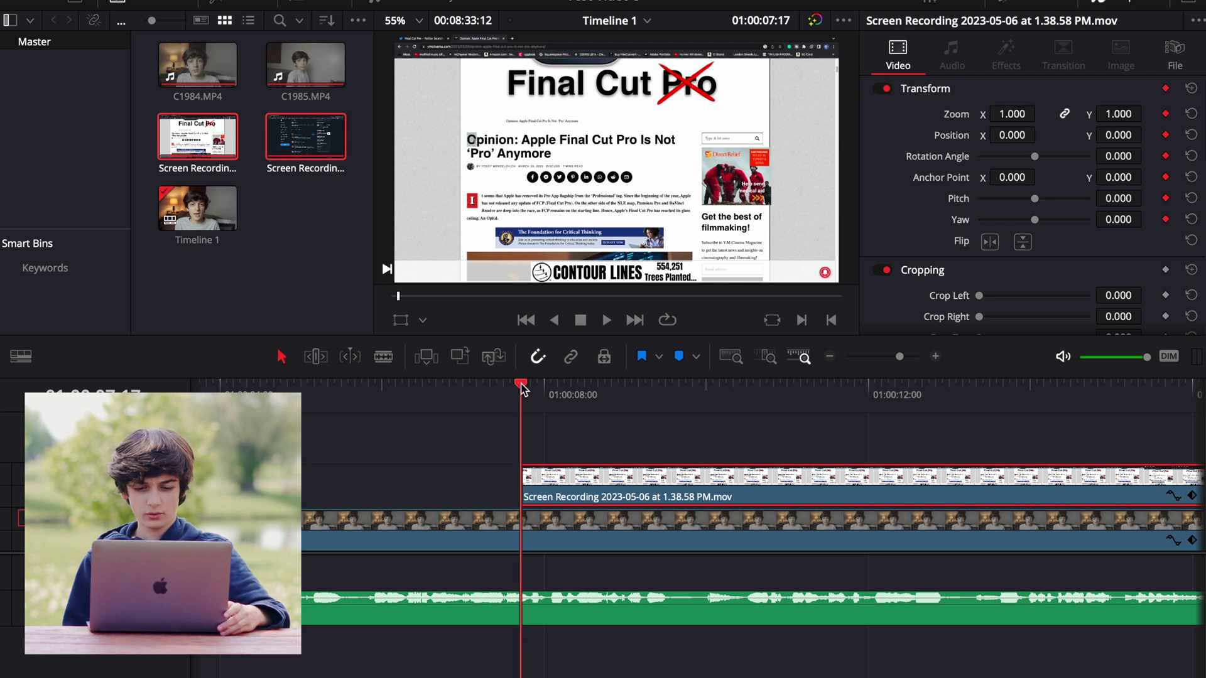
key("space")
key("super+b")
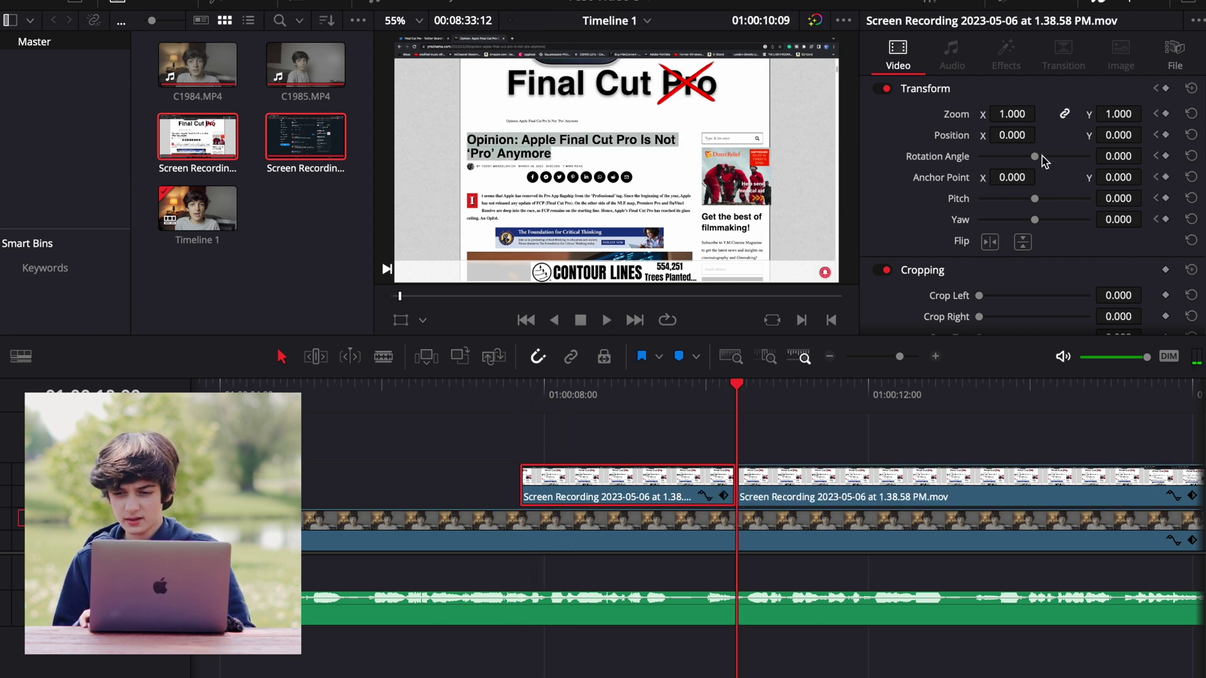
key("Left")
left_click_drag(1004, 115, 1007, 121)
left_click_drag(1115, 114, 1130, 134)
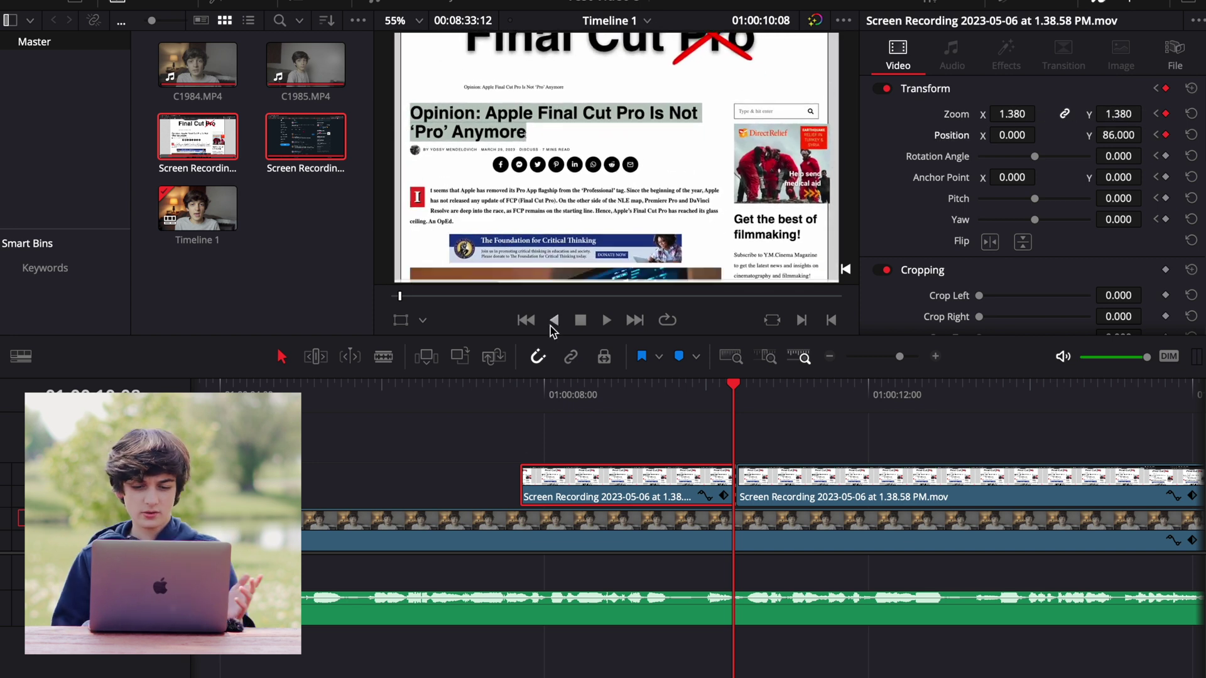
left_click(526, 392)
key("XF86AudioRaiseVolume")
key("space")
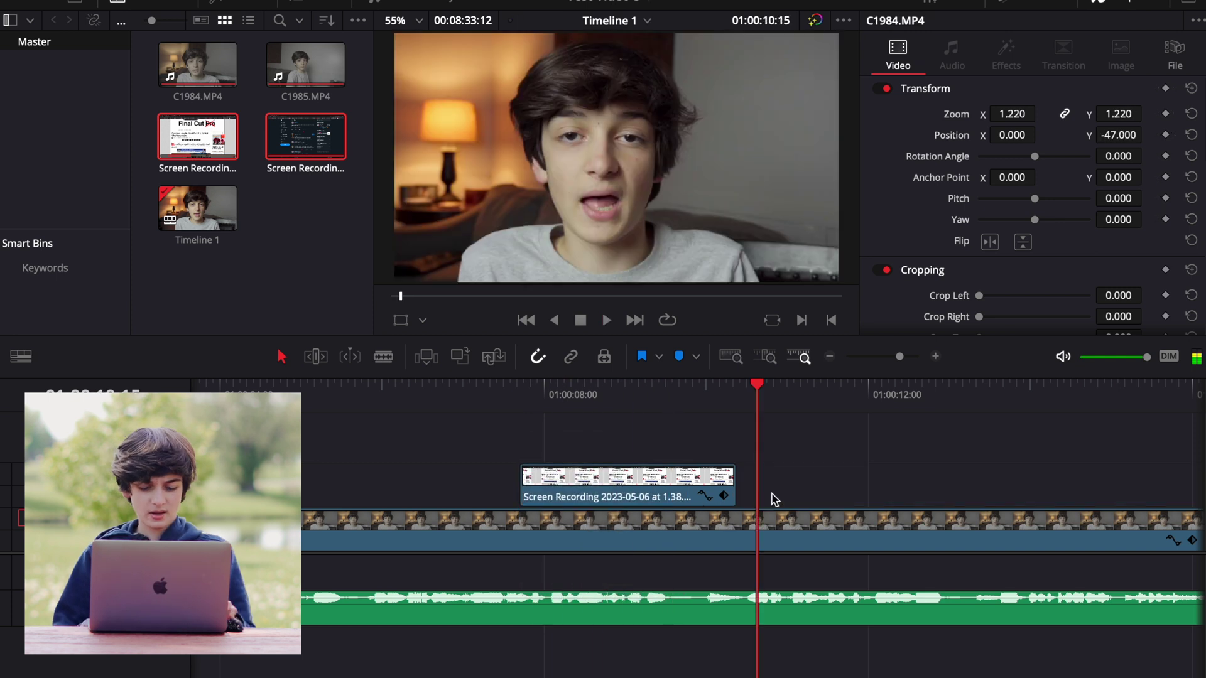
Step: Move the 1.39.31 PM recording against the first and cut it off at 01:00:12:10
scroll(770, 498, "down", 5)
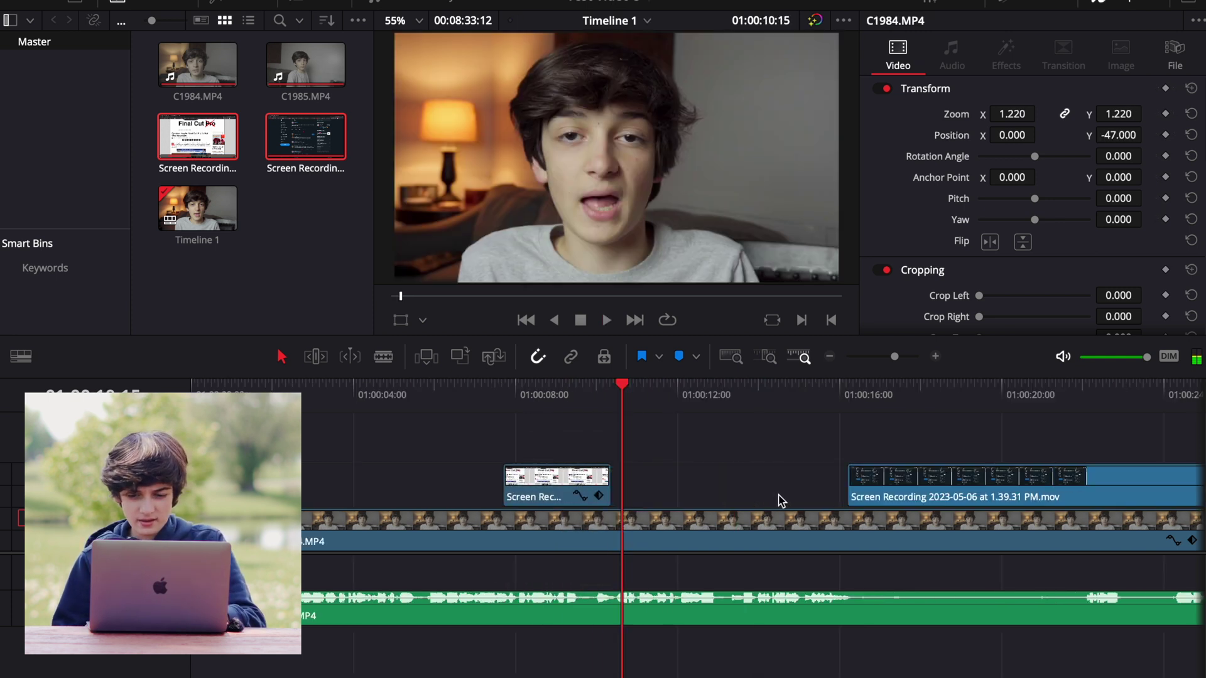
left_click_drag(741, 508, 619, 503)
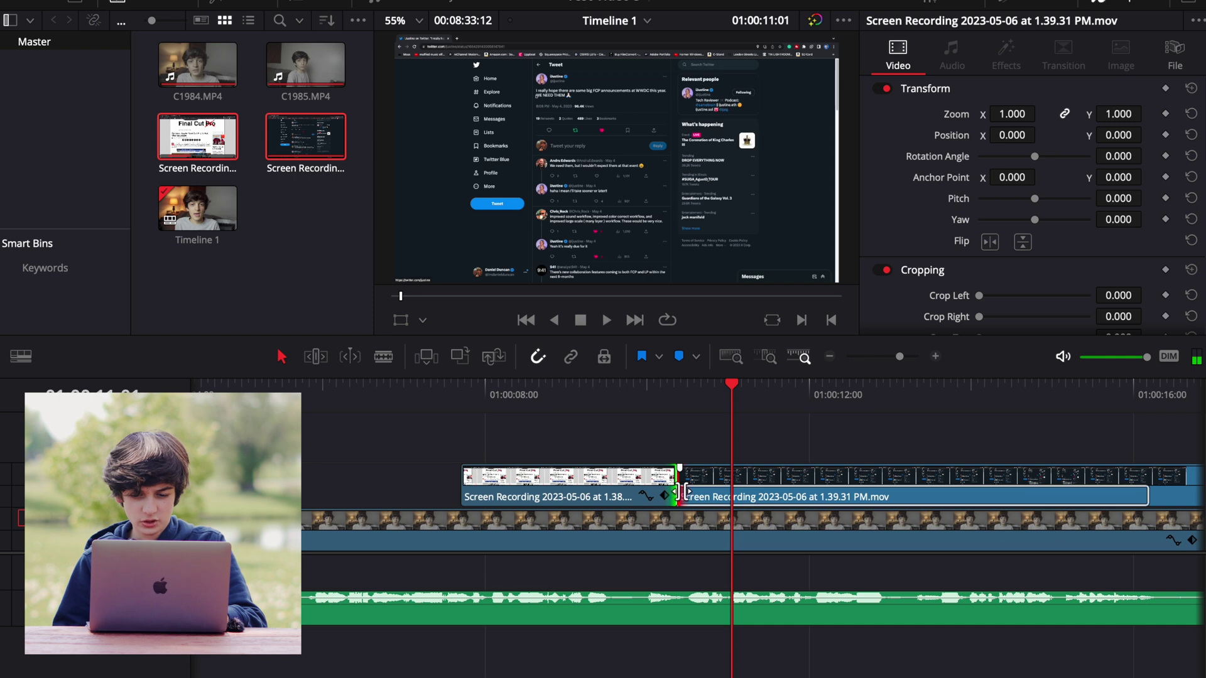
mouse_move(677, 496)
left_mouse_down()
mouse_move(730, 496)
mouse_move(688, 496)
left_mouse_up()
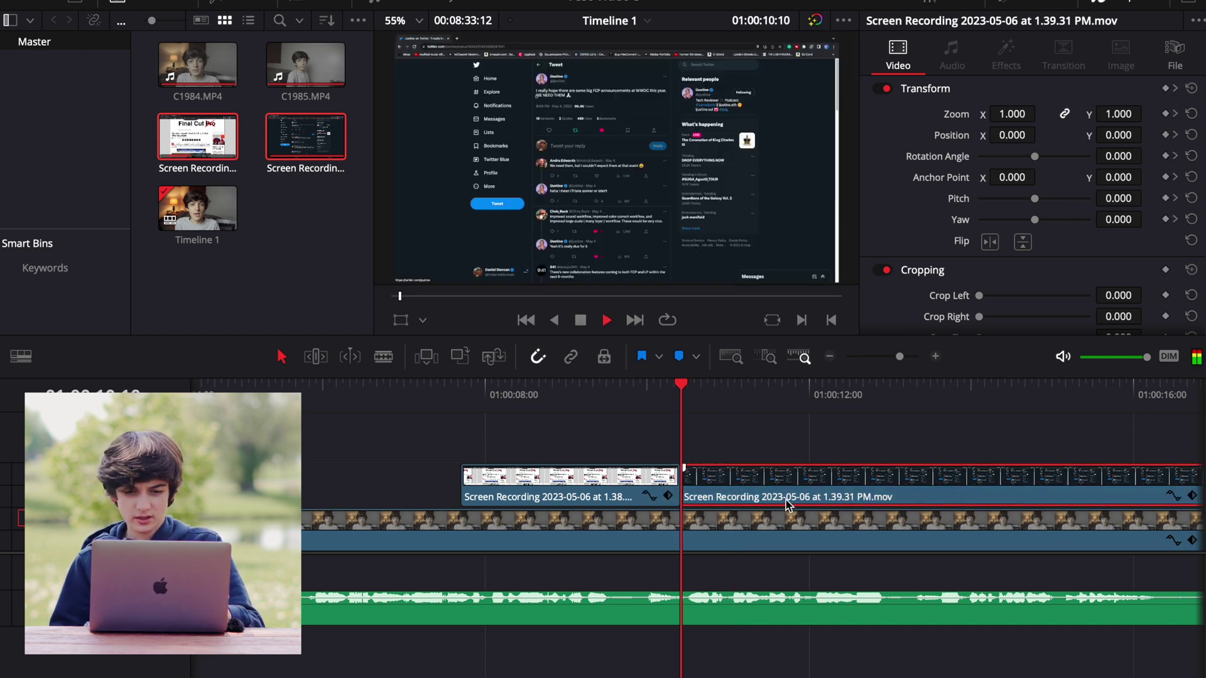
key("space")
key("space")
key("ctrl+b")
key("Delete")
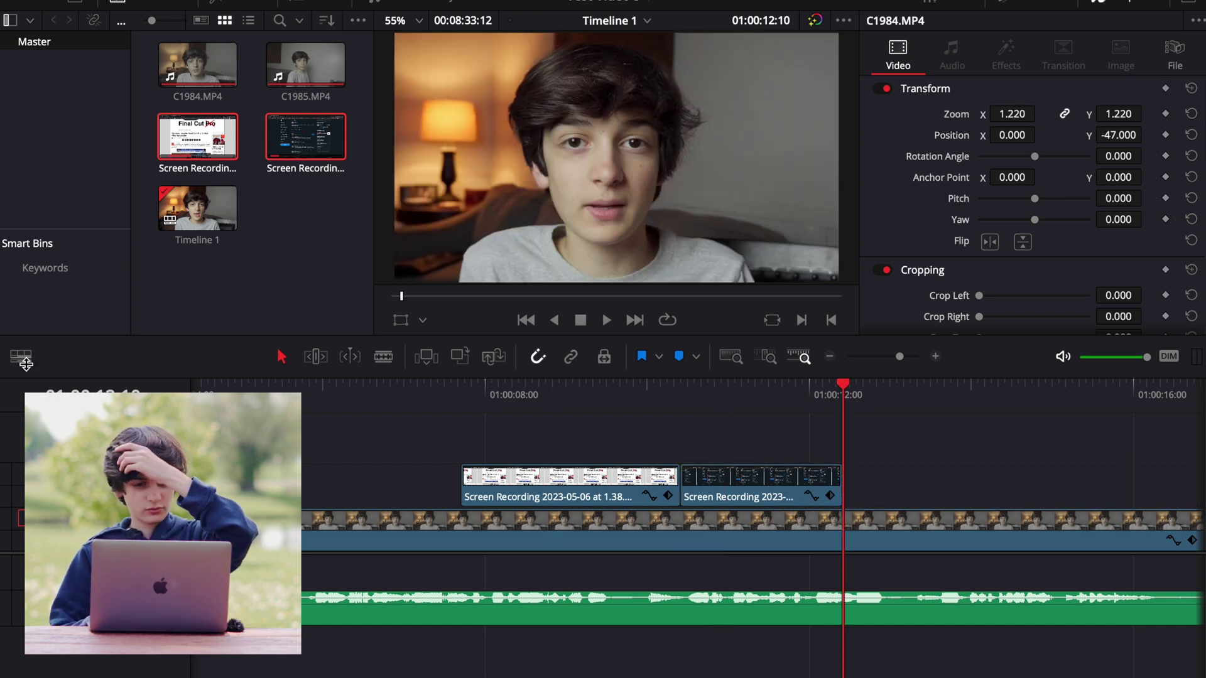
left_click(249, 4)
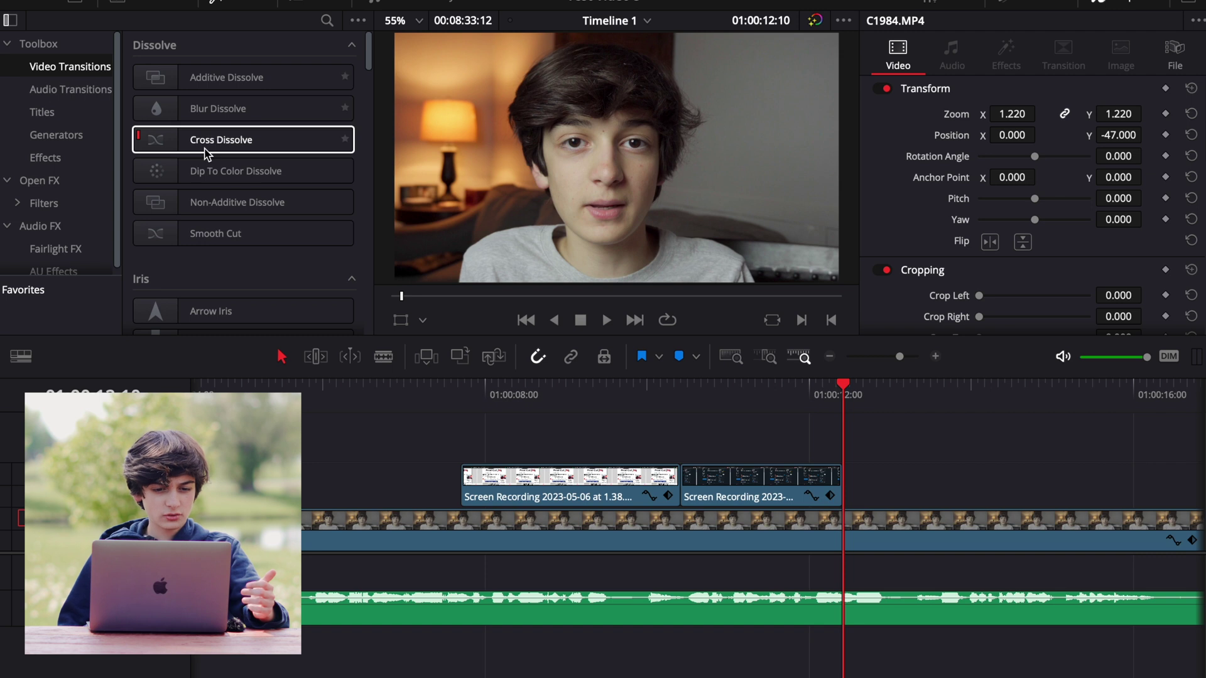
Step: Add 0.2-second Slide transitions to the overlays, including the second recording's end
scroll(208, 154, "down", 6)
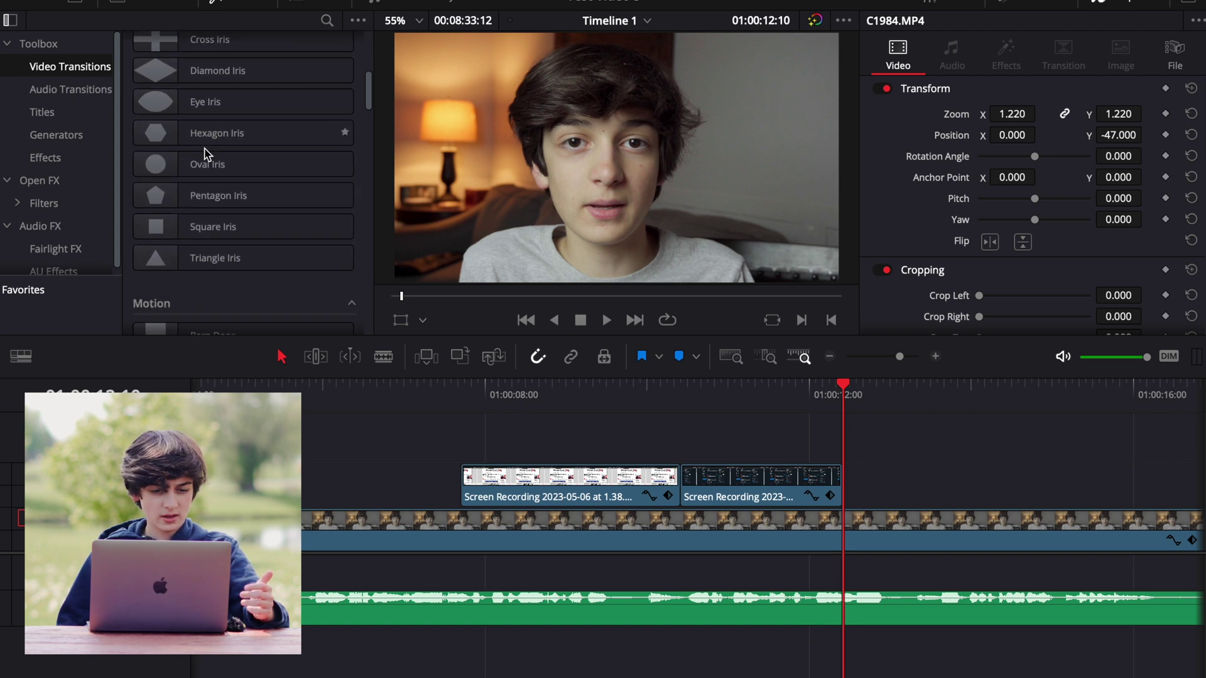
scroll(207, 154, "down", 3)
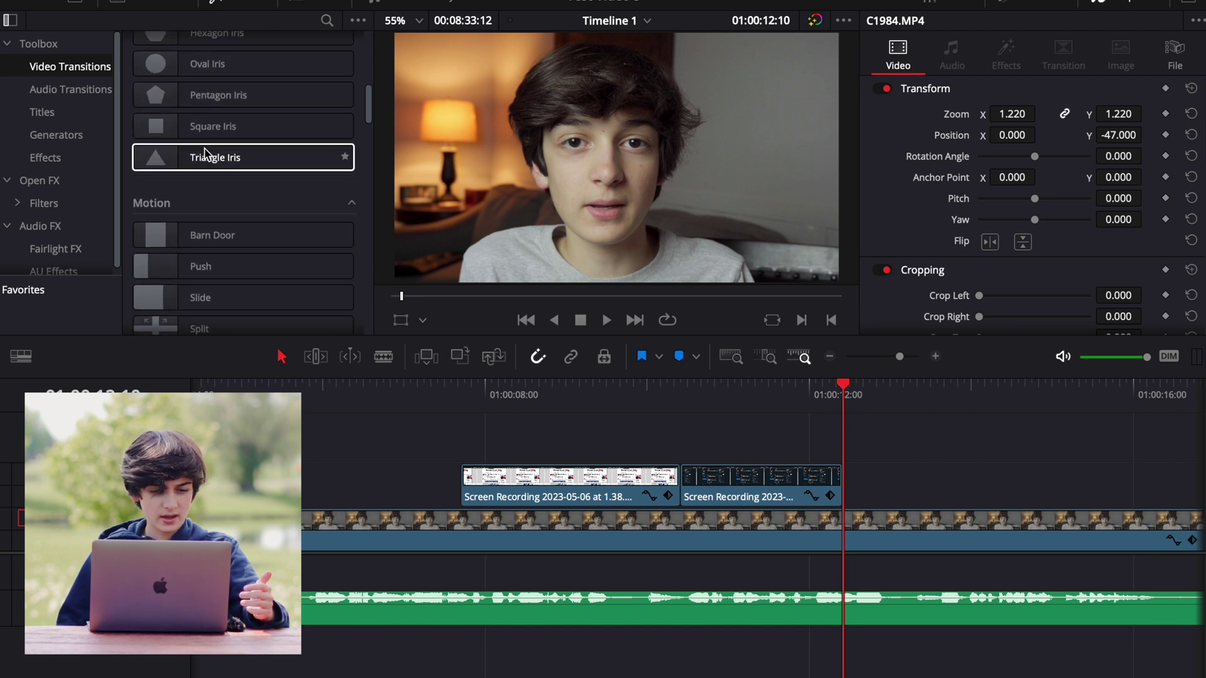
left_click_drag(199, 293, 471, 476)
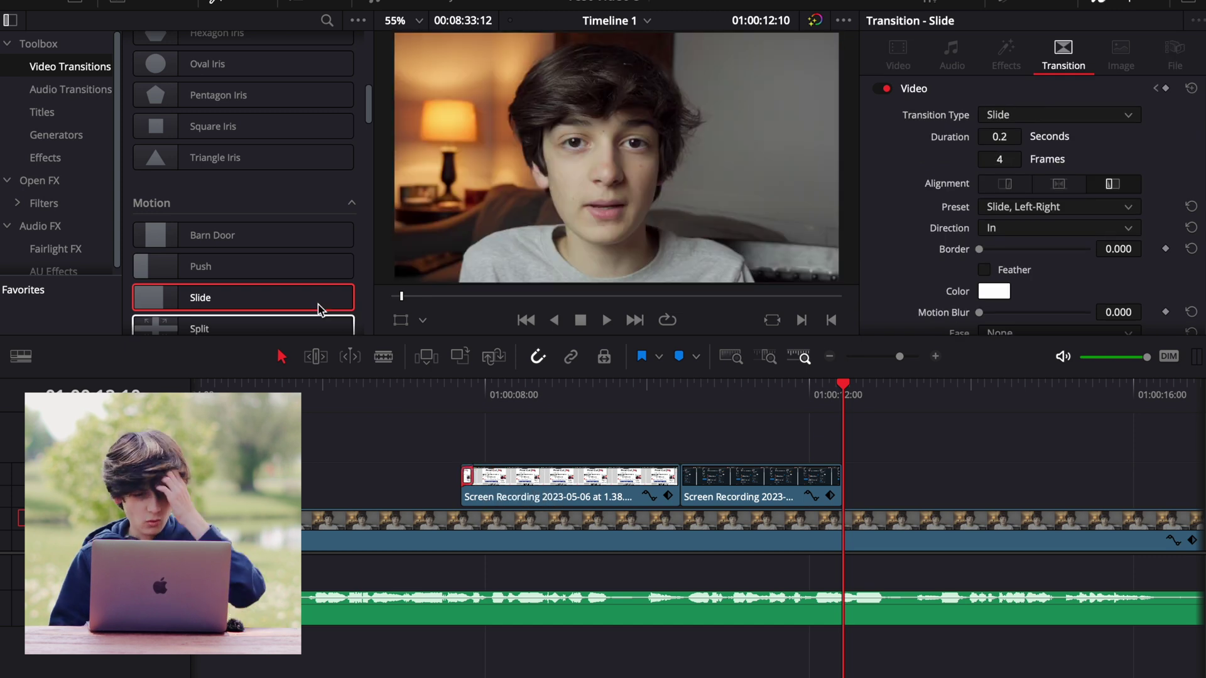
left_click_drag(287, 306, 829, 482)
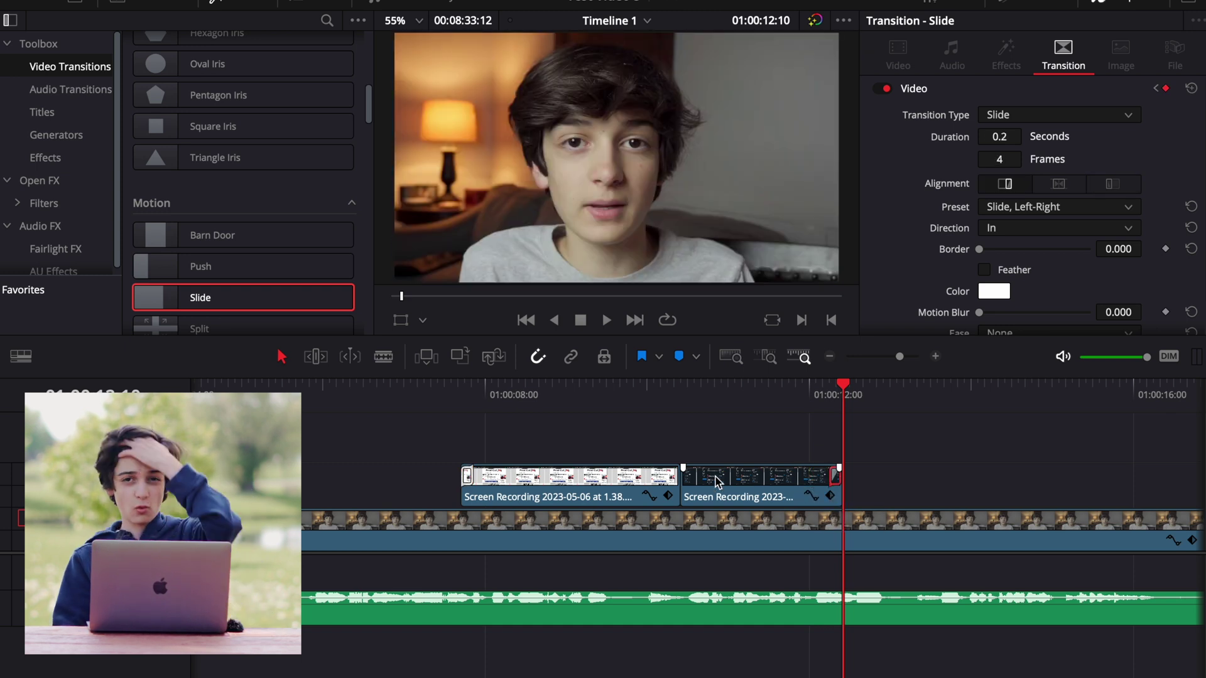
left_click(476, 390)
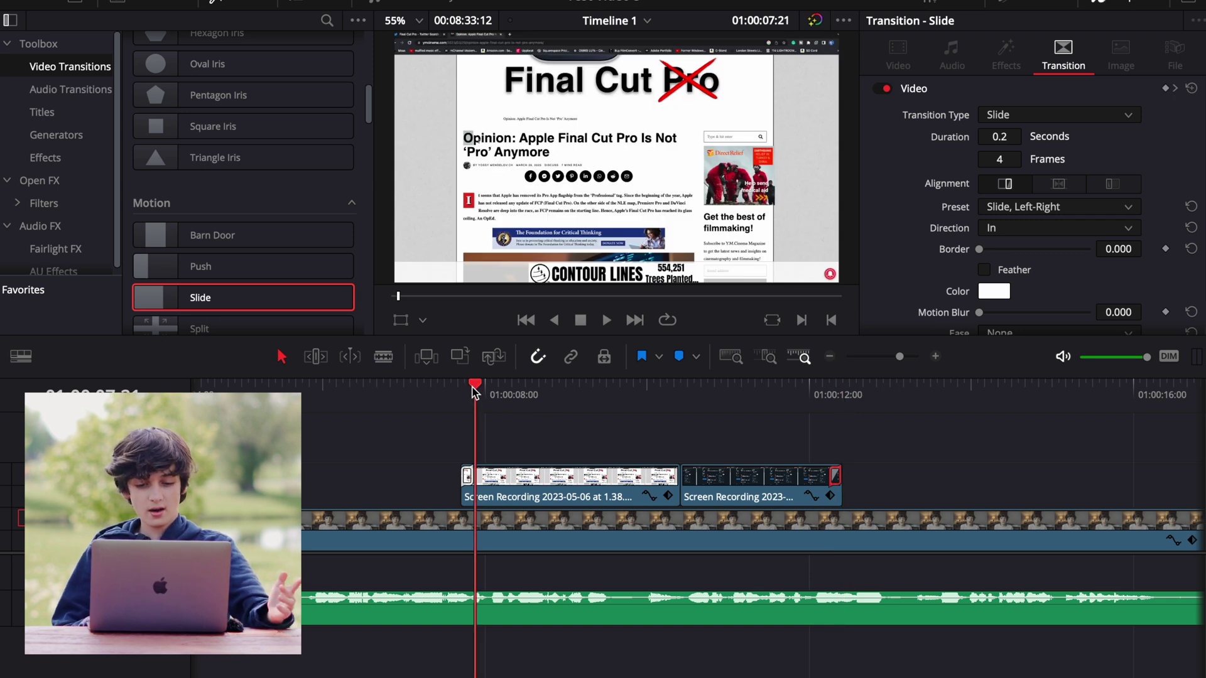
Step: Blade the C1984.MP4 talking-head clip at 01:00:07:17 and around 01:00:10, then delete the middle piece
left_click(465, 391)
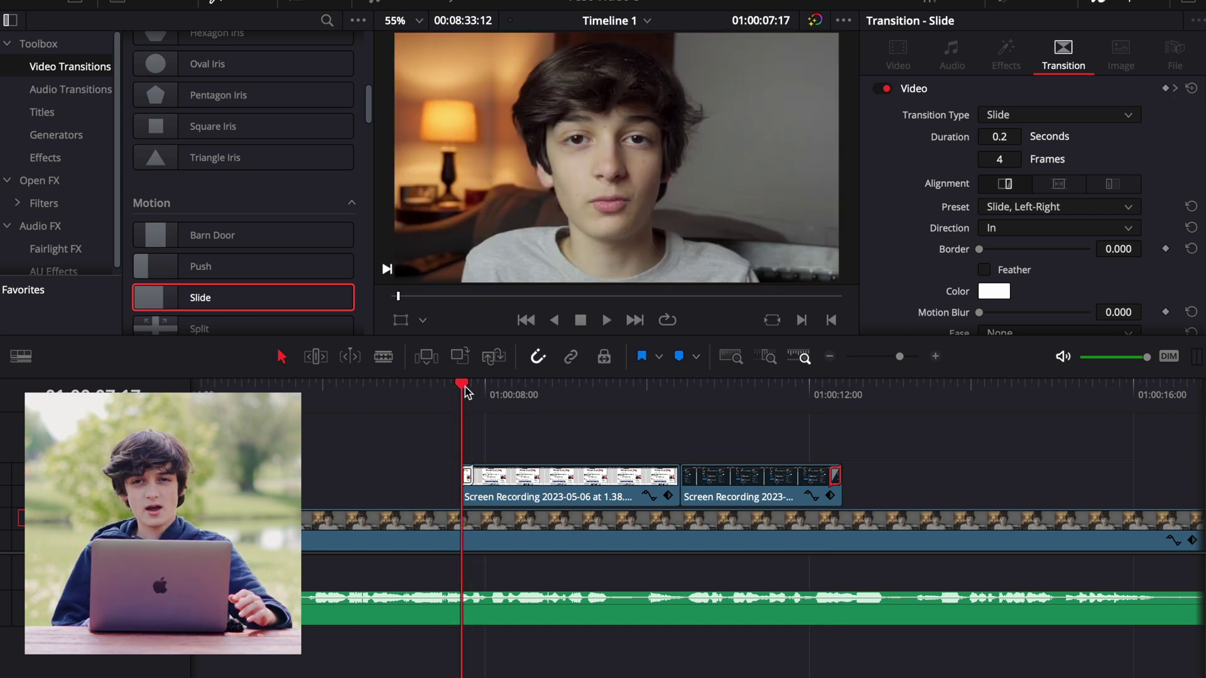
left_click(472, 622)
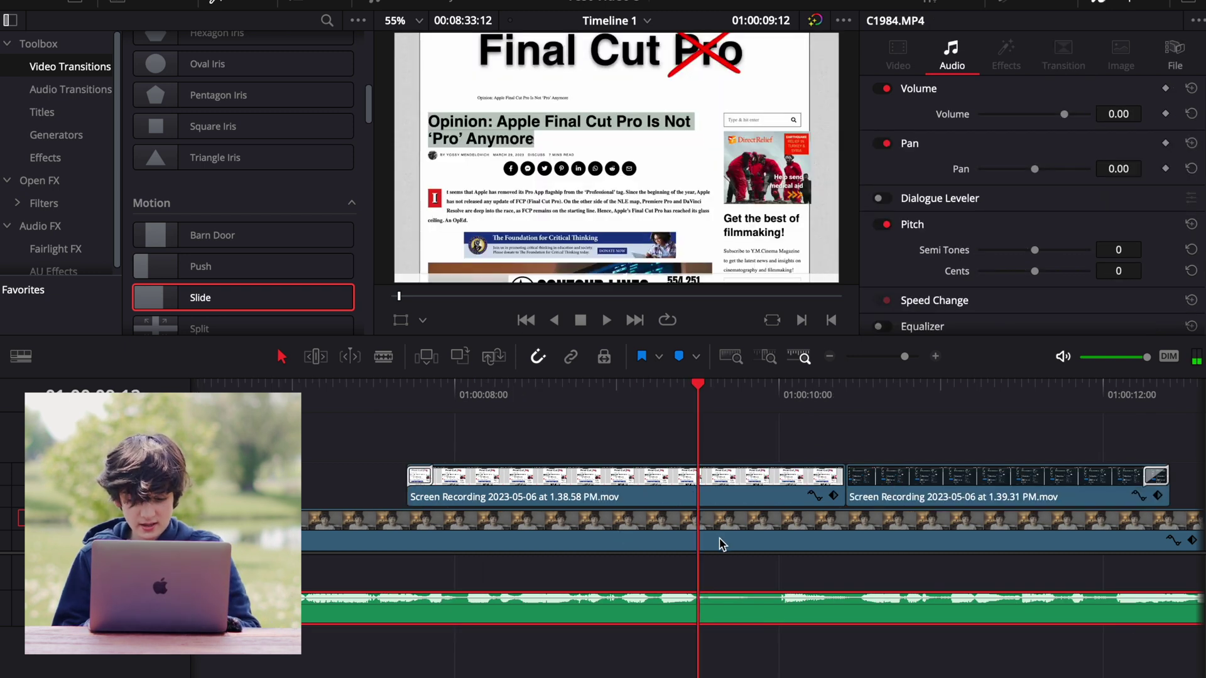
key("ctrl+b")
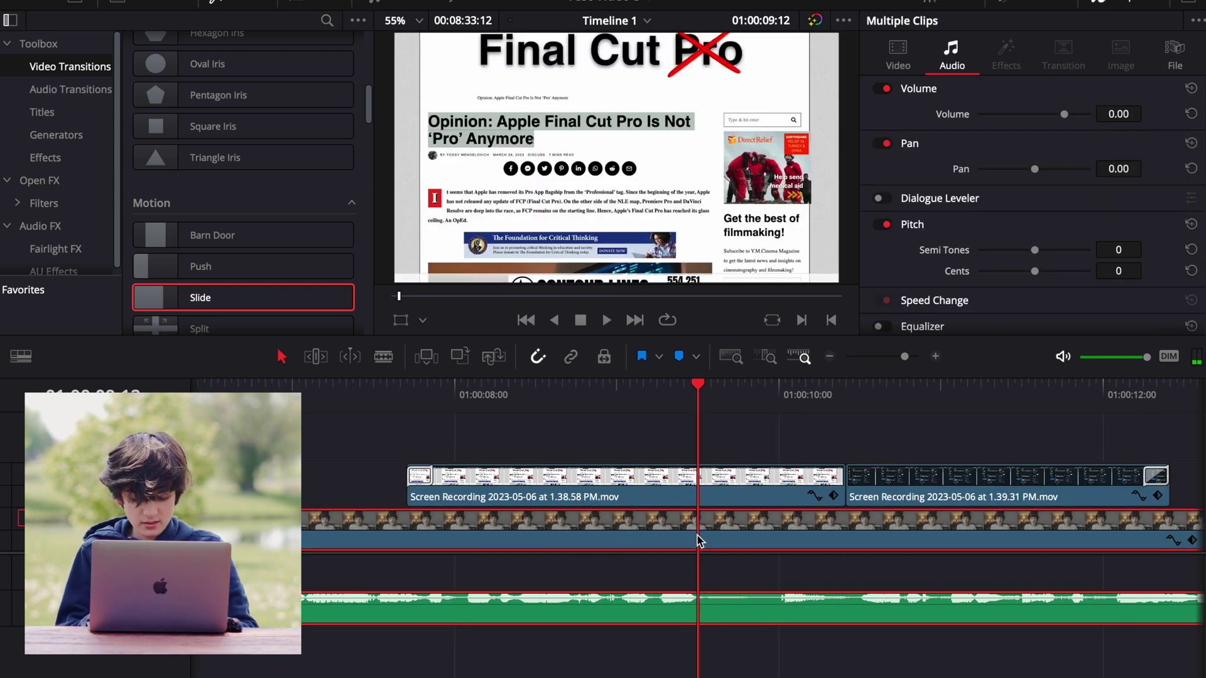
left_click_drag(698, 385, 862, 392)
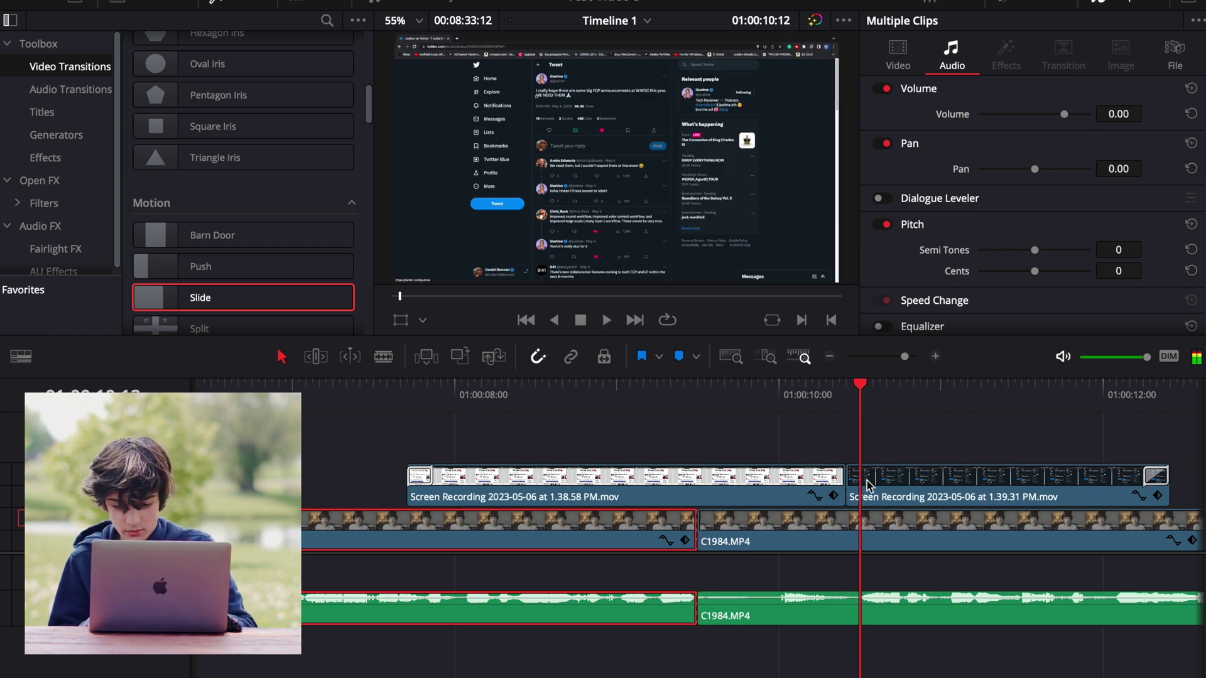
left_click(863, 614)
key("ctrl+b")
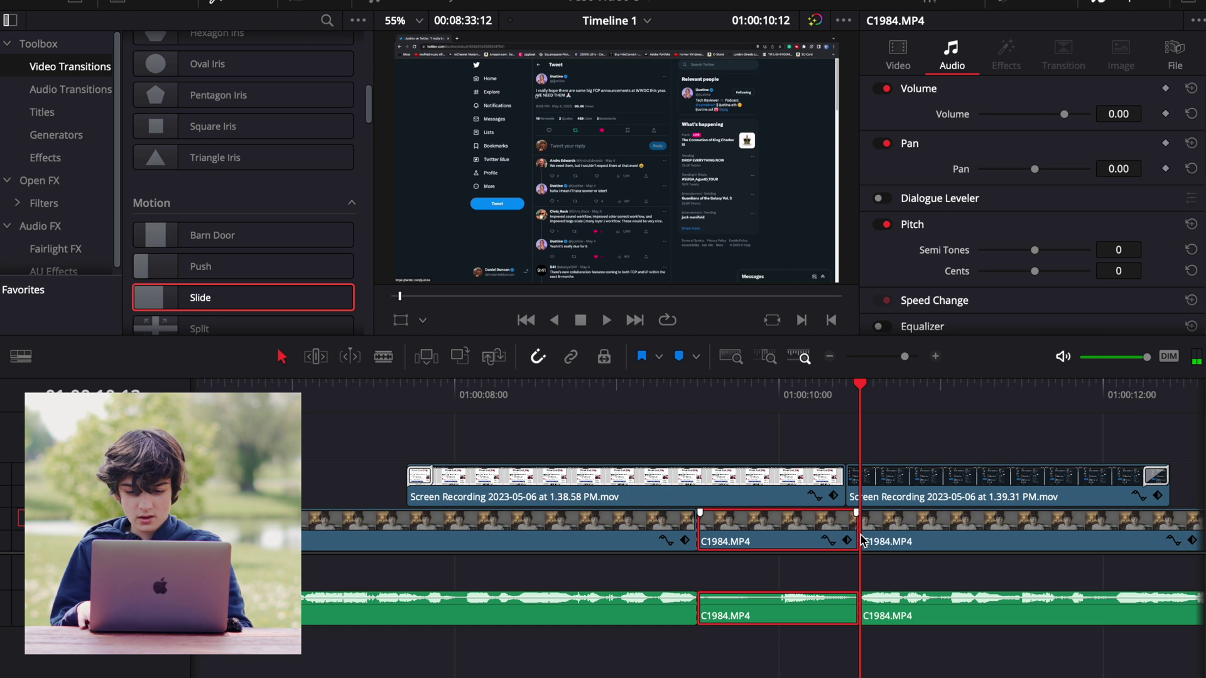
key("BackSpace")
left_click(898, 612)
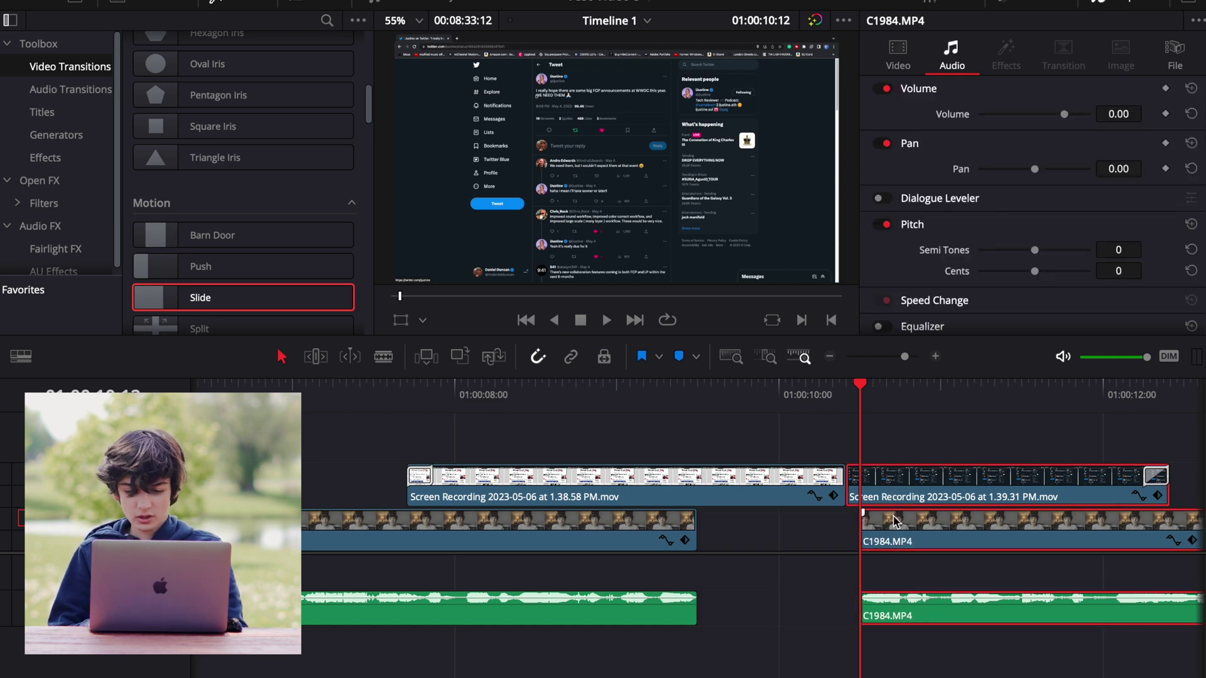
left_click(928, 656)
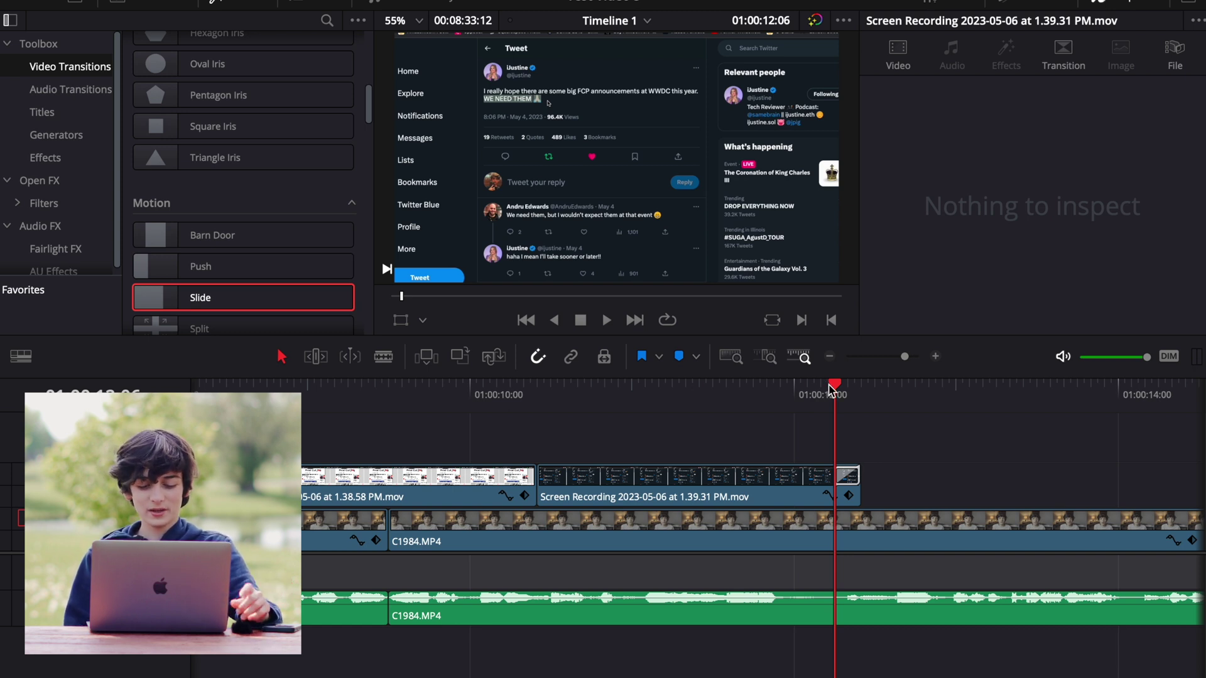
Step: Scroll the timeline right to the end of the screen recordings
scroll(830, 389, "right", 3)
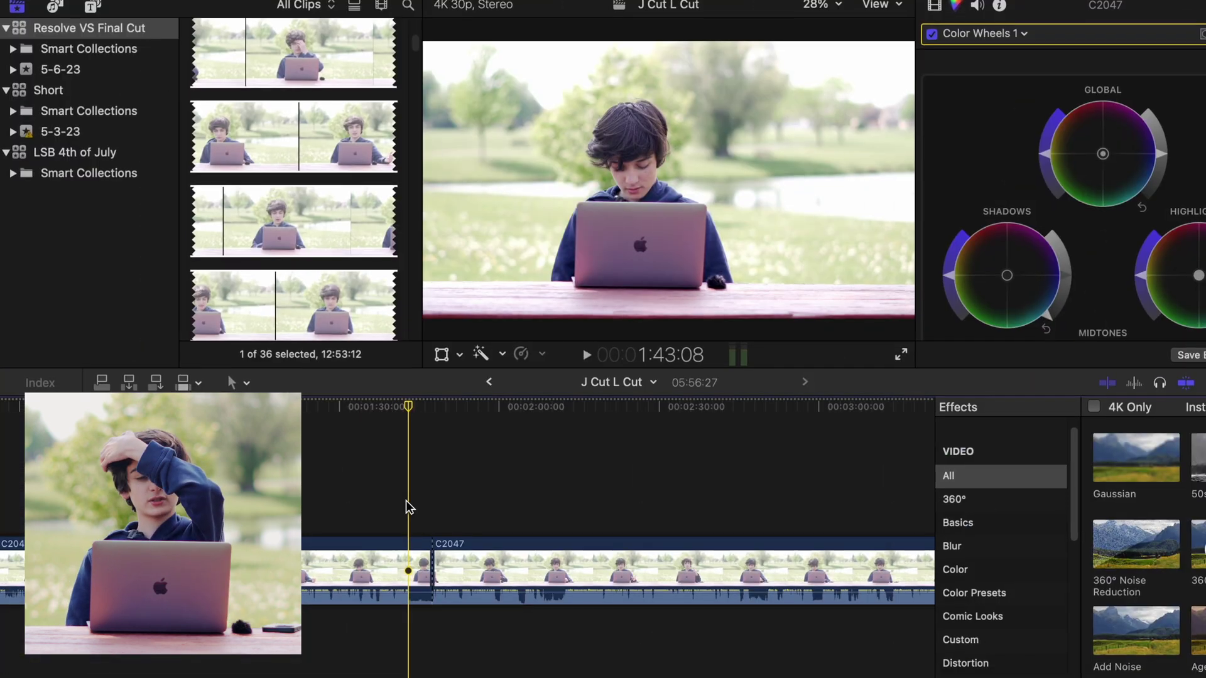
Step: Expand the audio under the two C2047 clips and drag their video edit point away from the audio cut
left_click_drag(406, 502, 498, 603)
right_click(496, 575)
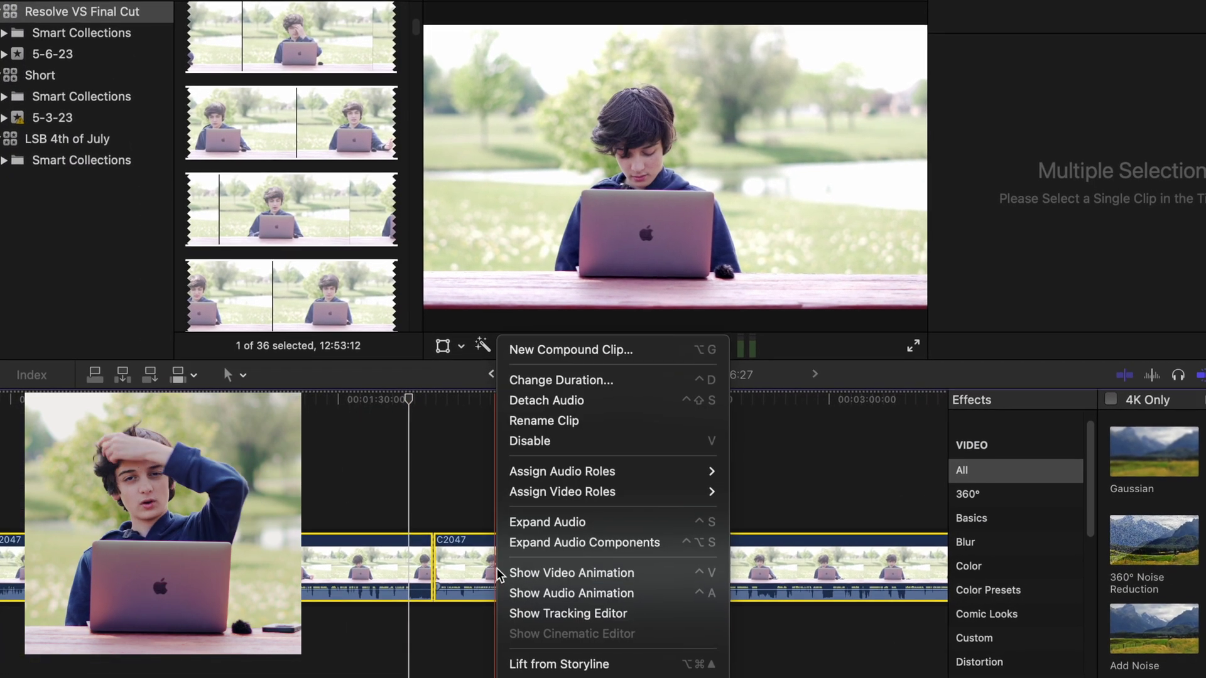
left_click(539, 520)
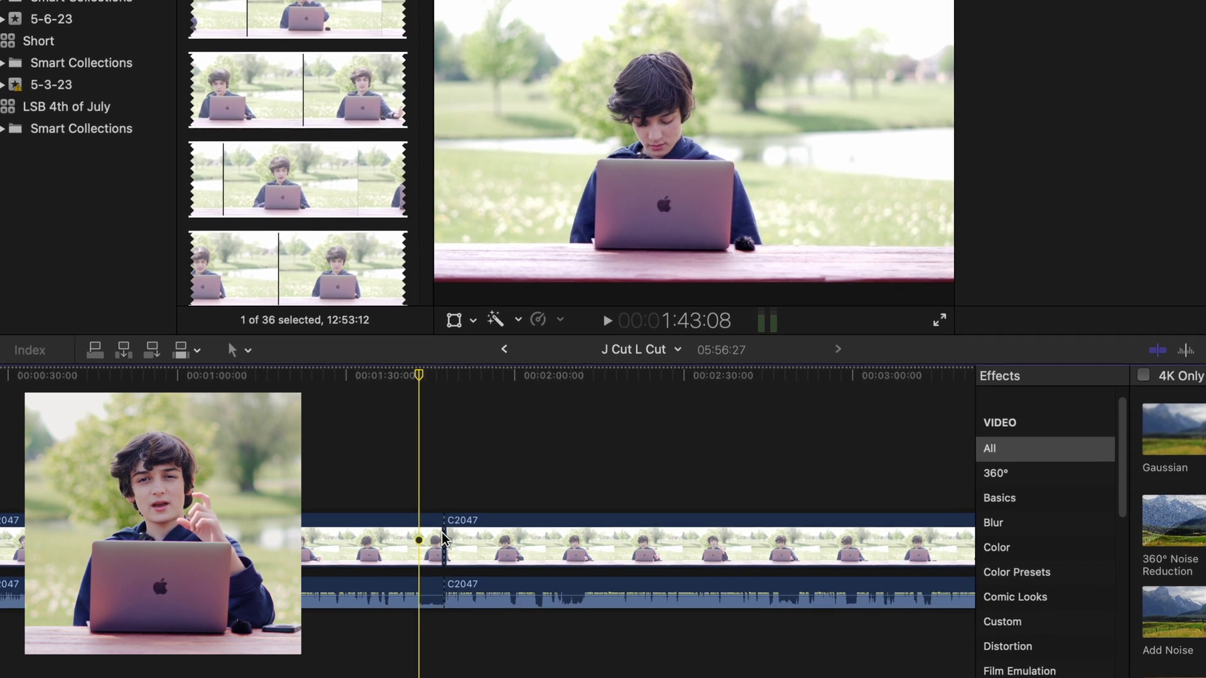
left_click(444, 544)
left_click_drag(444, 543, 494, 510)
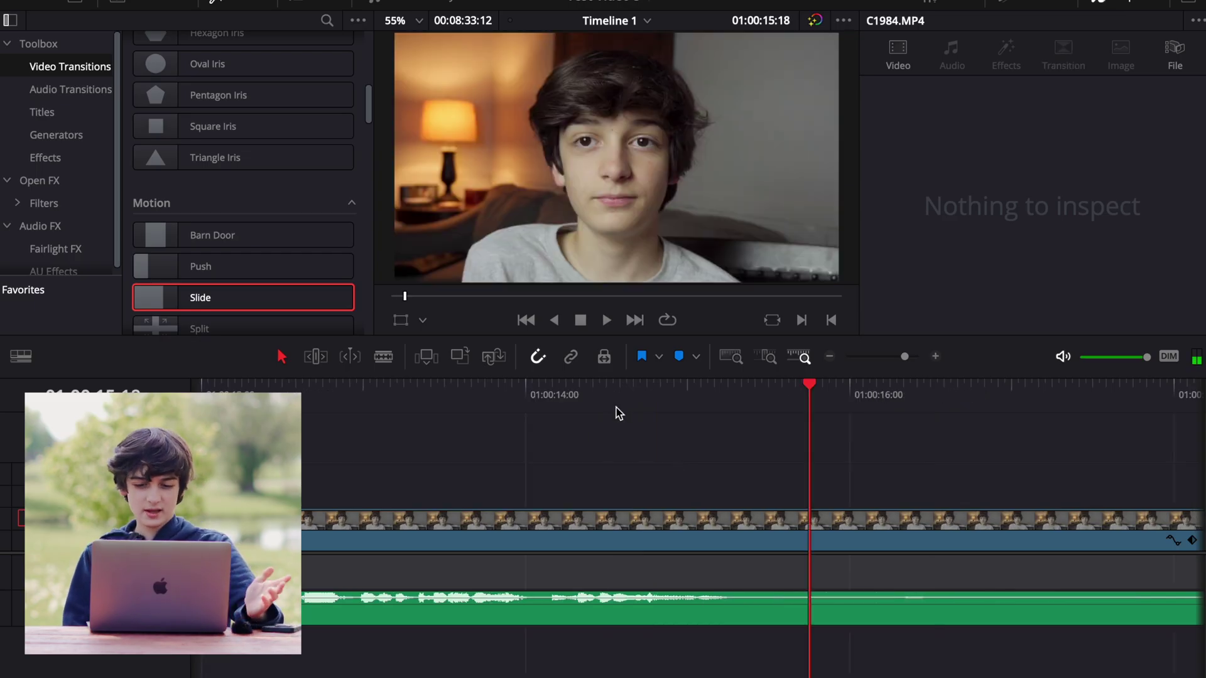
Step: Split the talking-head video and audio at about 01:00:15 and delete the selected piece, closing the gap
left_click(621, 393)
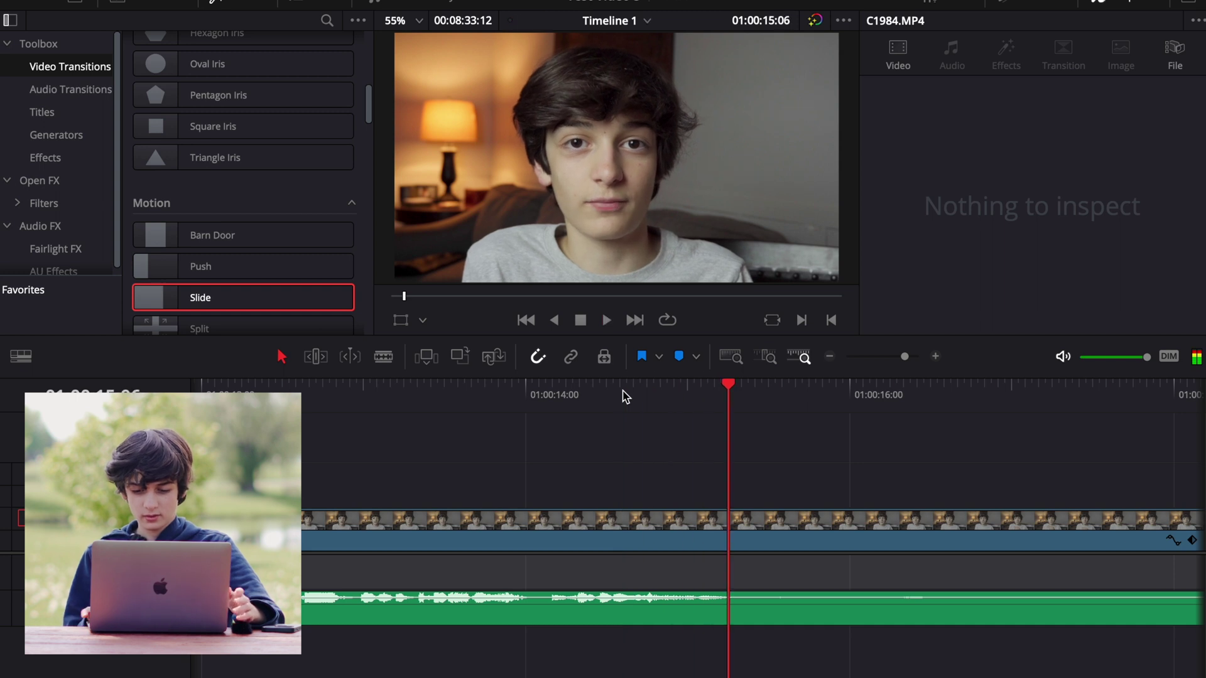
left_click_drag(683, 448, 785, 647)
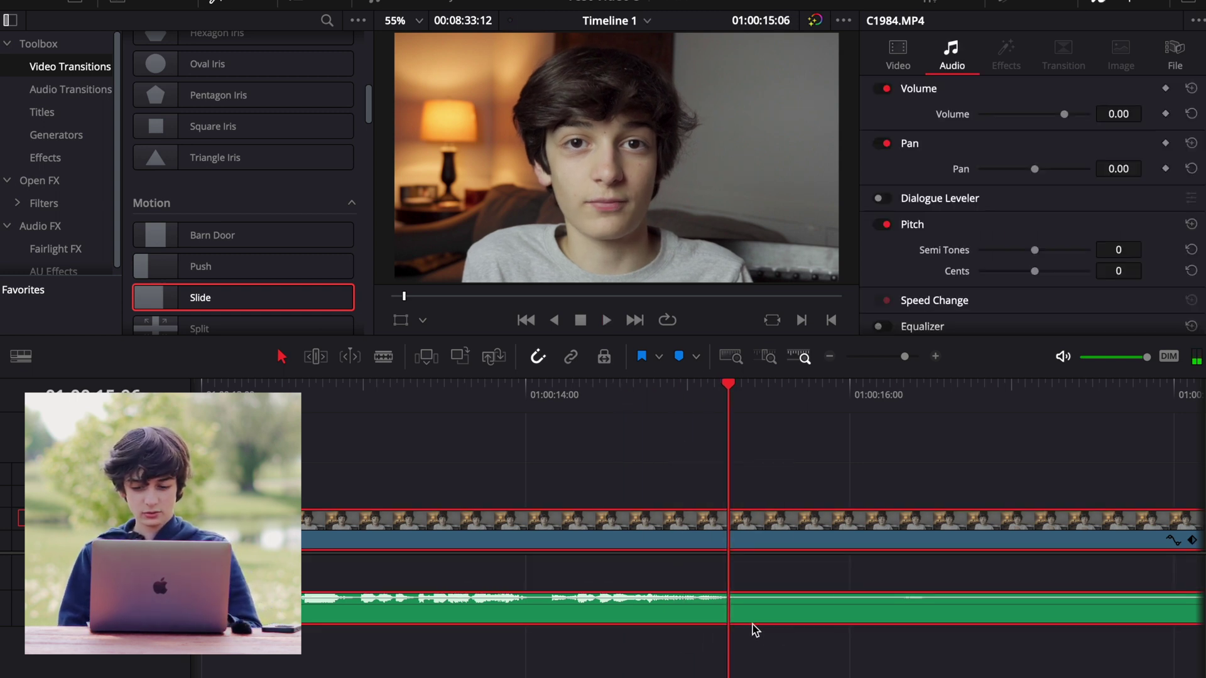
key("ctrl+b")
scroll(751, 625, "down", 5)
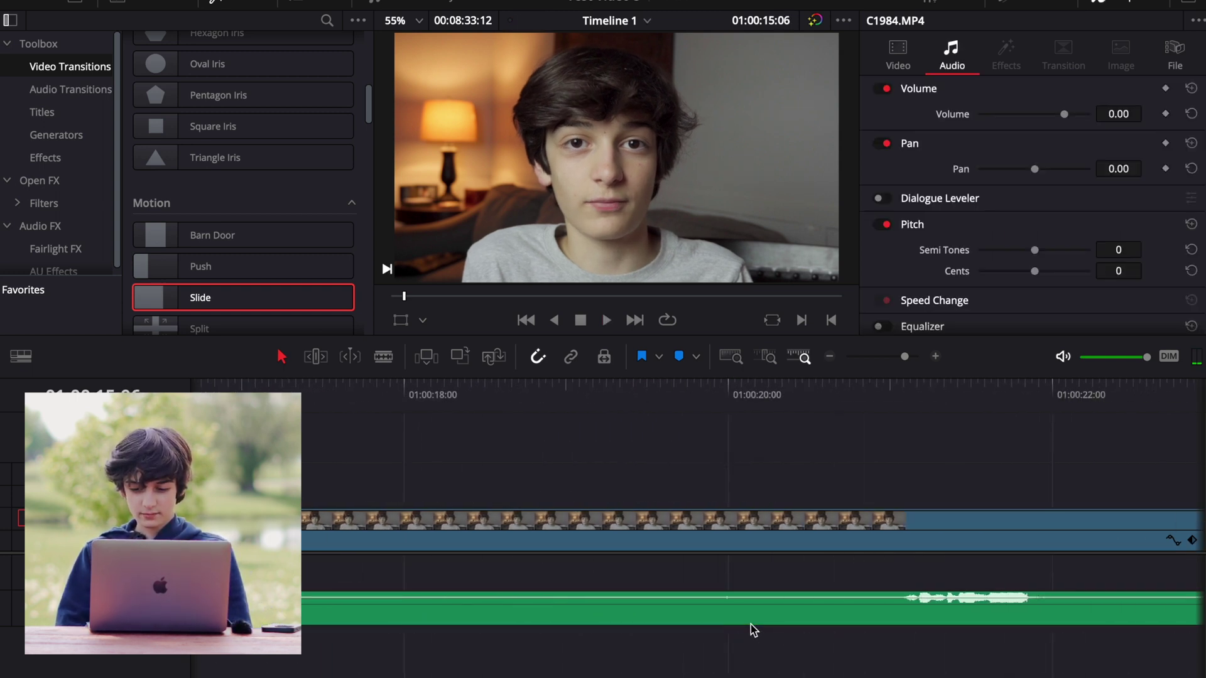
key("ctrl+minus")
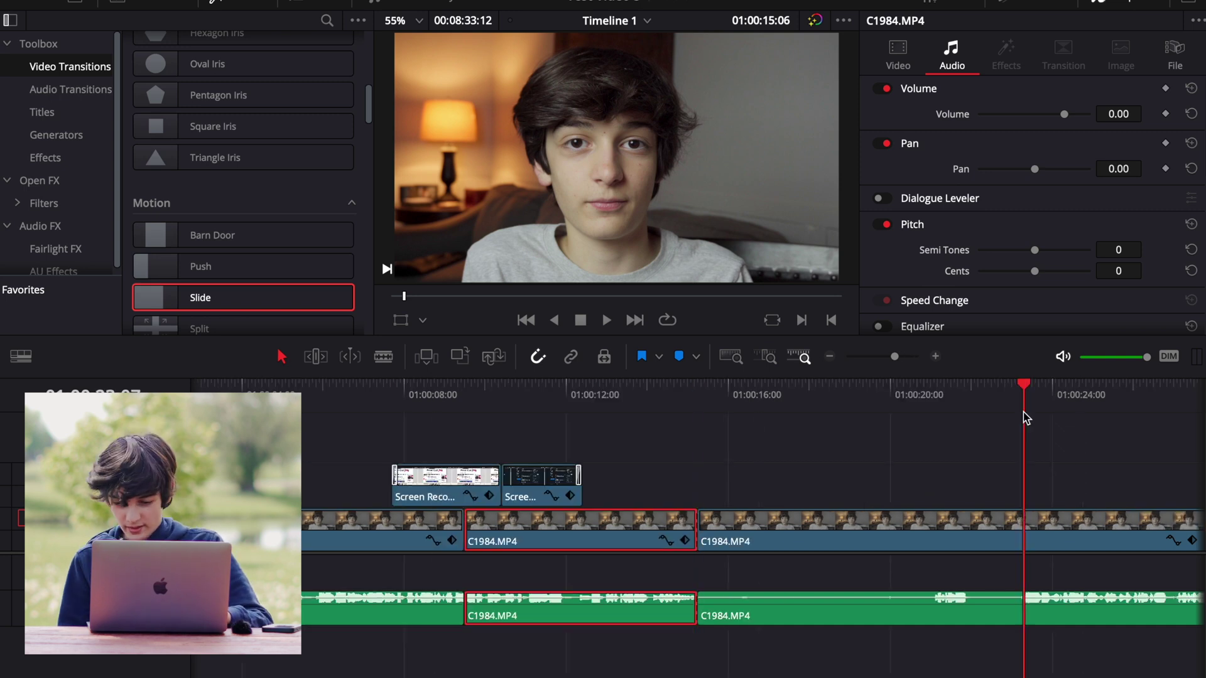
left_click_drag(1045, 644, 971, 523)
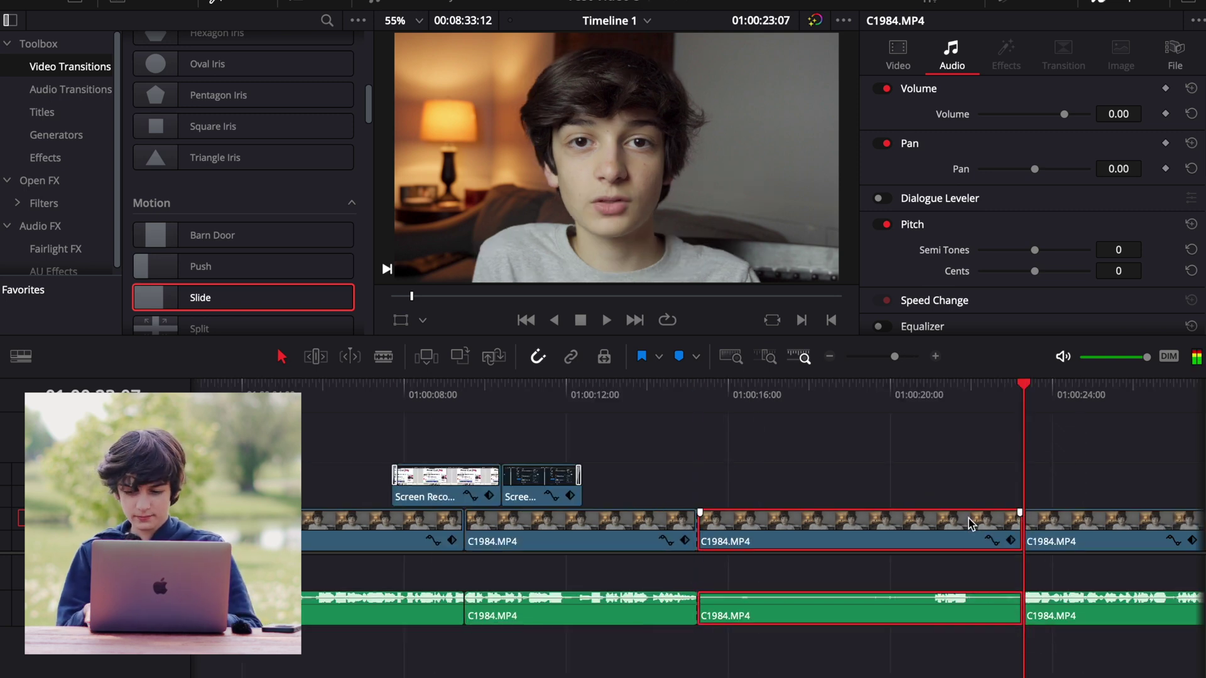
key("Delete")
Step: Delete the earlier talking-head piece and drag the video edit point past the audio cut for a J cut
left_click(860, 530)
key("Delete")
left_click(643, 538)
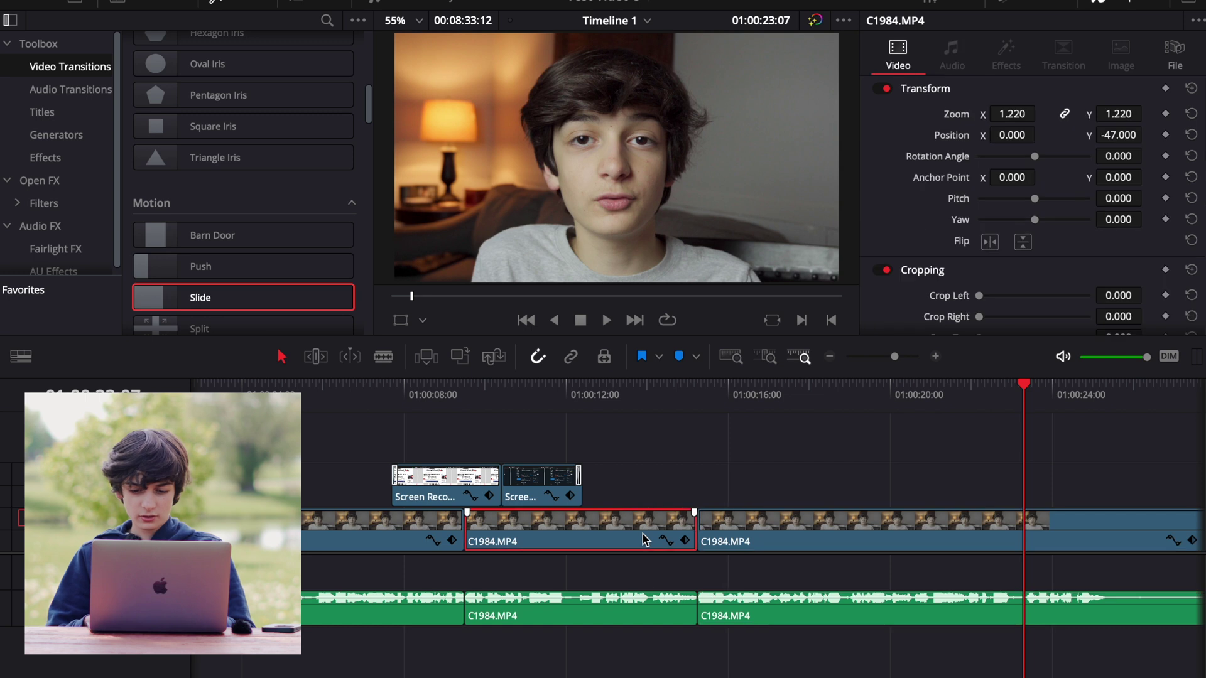
left_click(647, 611, "super")
left_click(785, 537, "super")
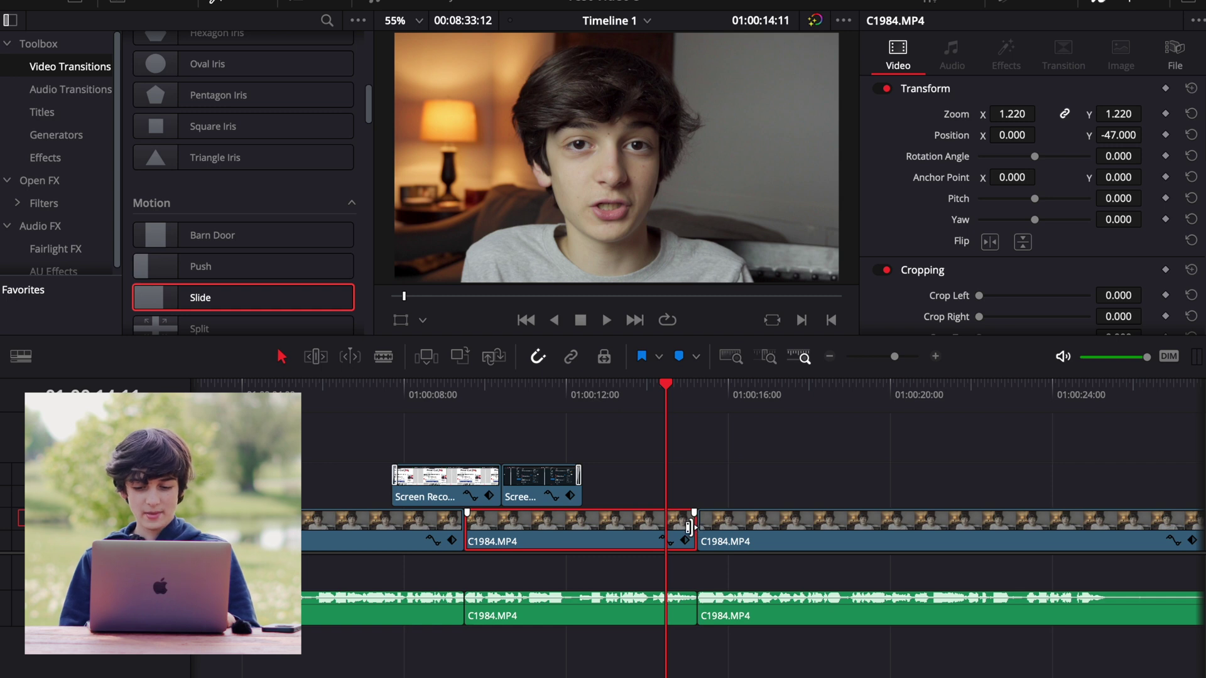
left_click(689, 528)
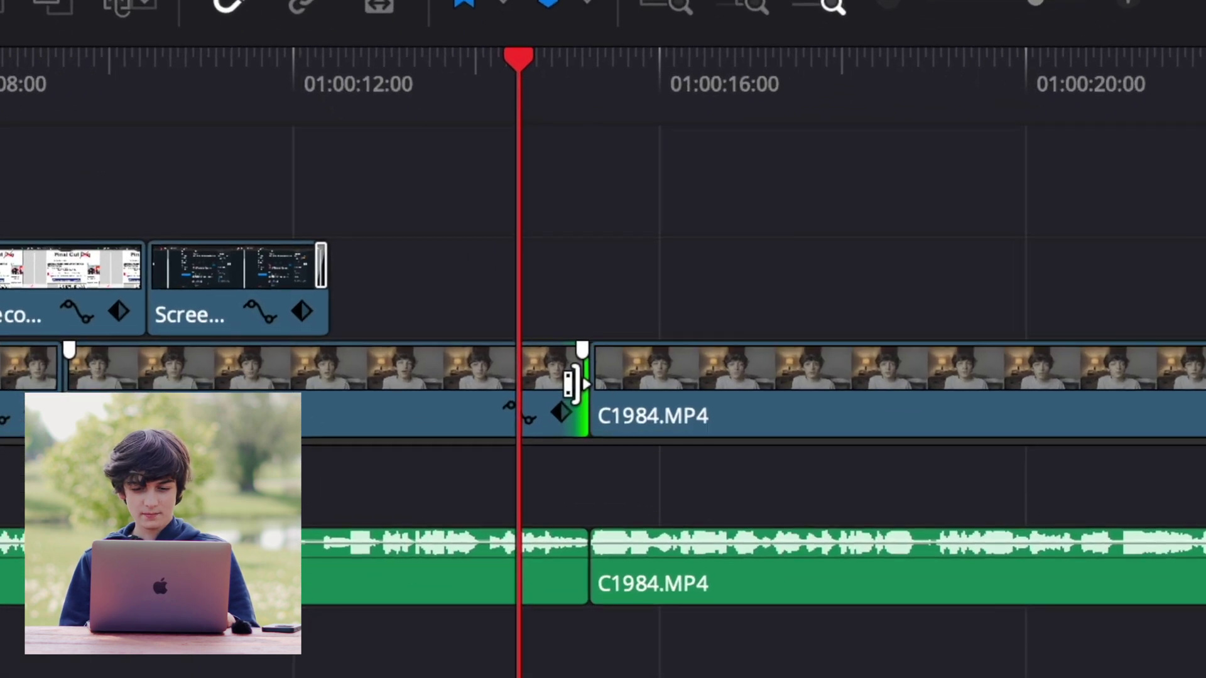
left_click_drag(573, 390, 659, 397)
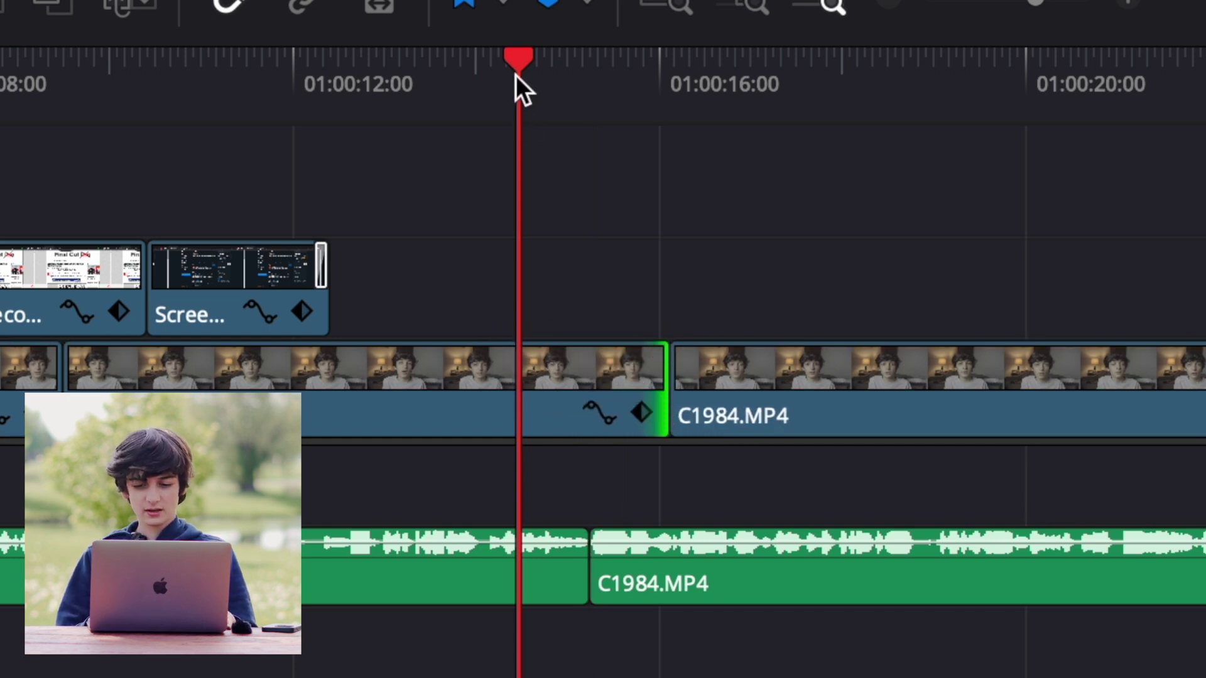
left_click(586, 94)
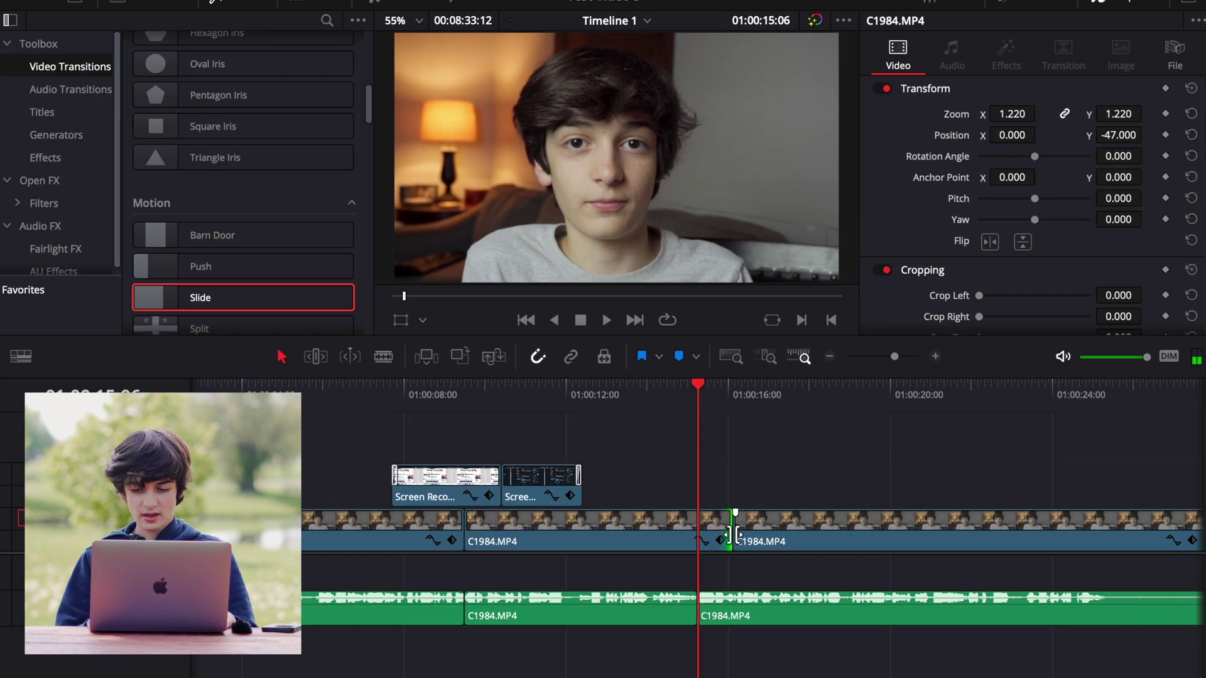
left_click_drag(730, 534, 753, 534)
Step: Reset the last C1984.MP4 clip to zoom 1.000 and position 0, and play back the cut
key("space")
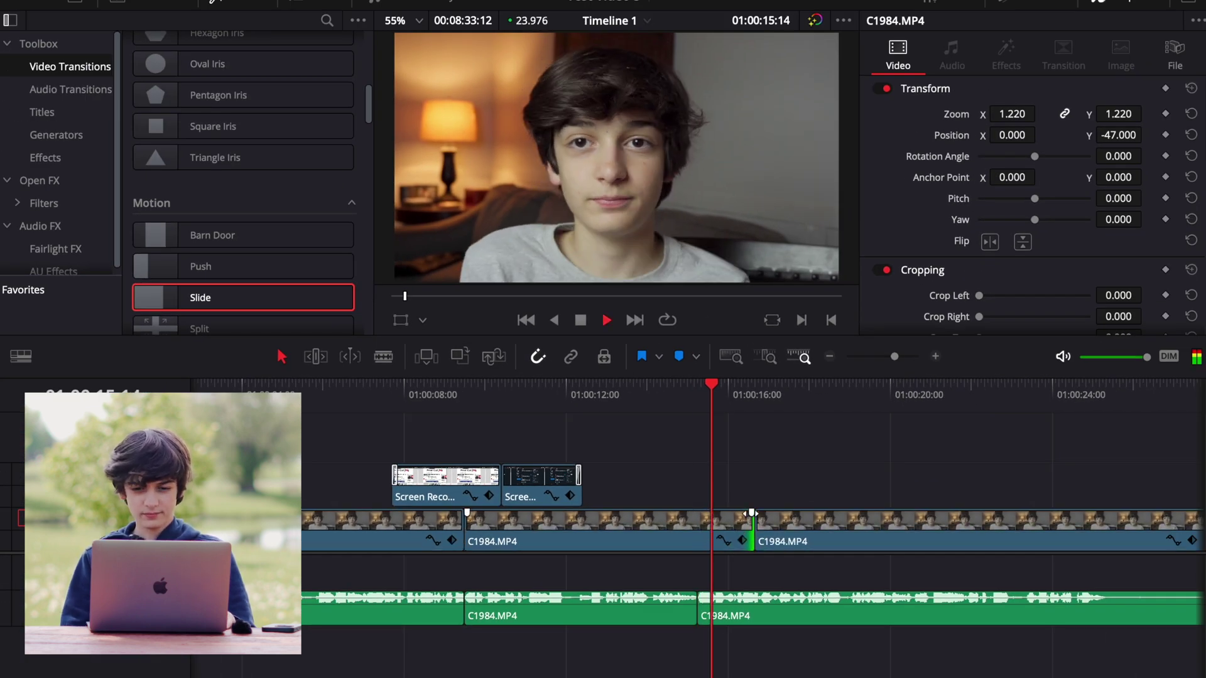
left_click(813, 518)
key("space")
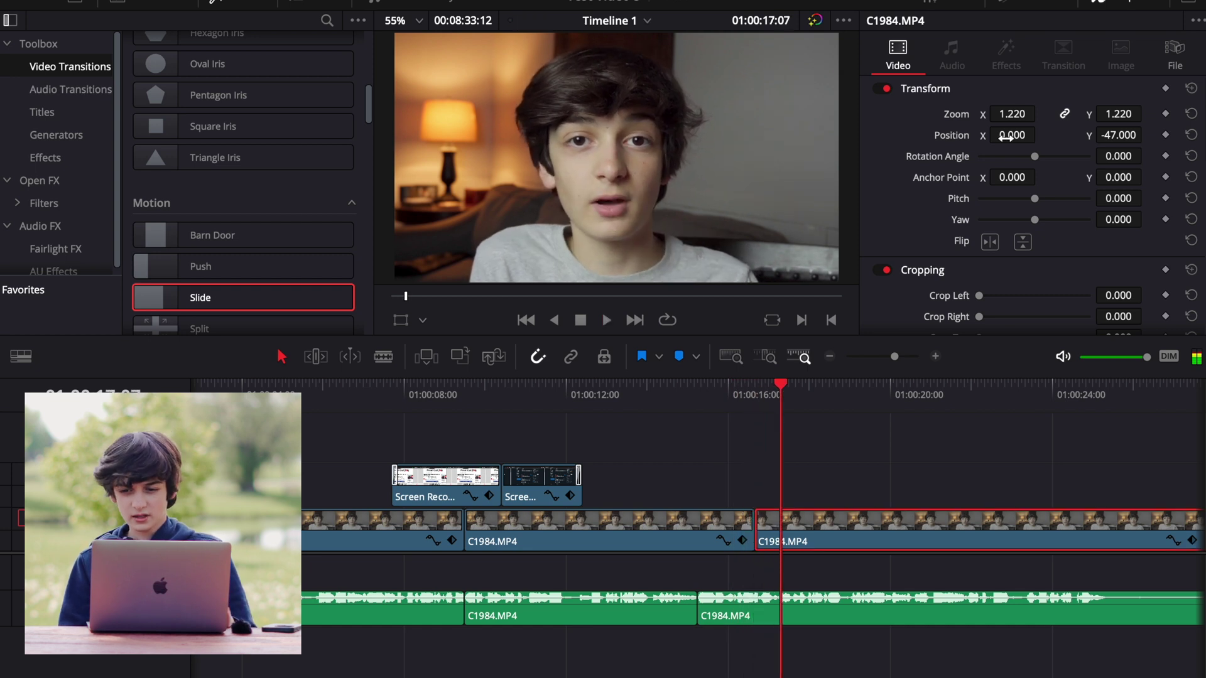
left_click(1192, 88)
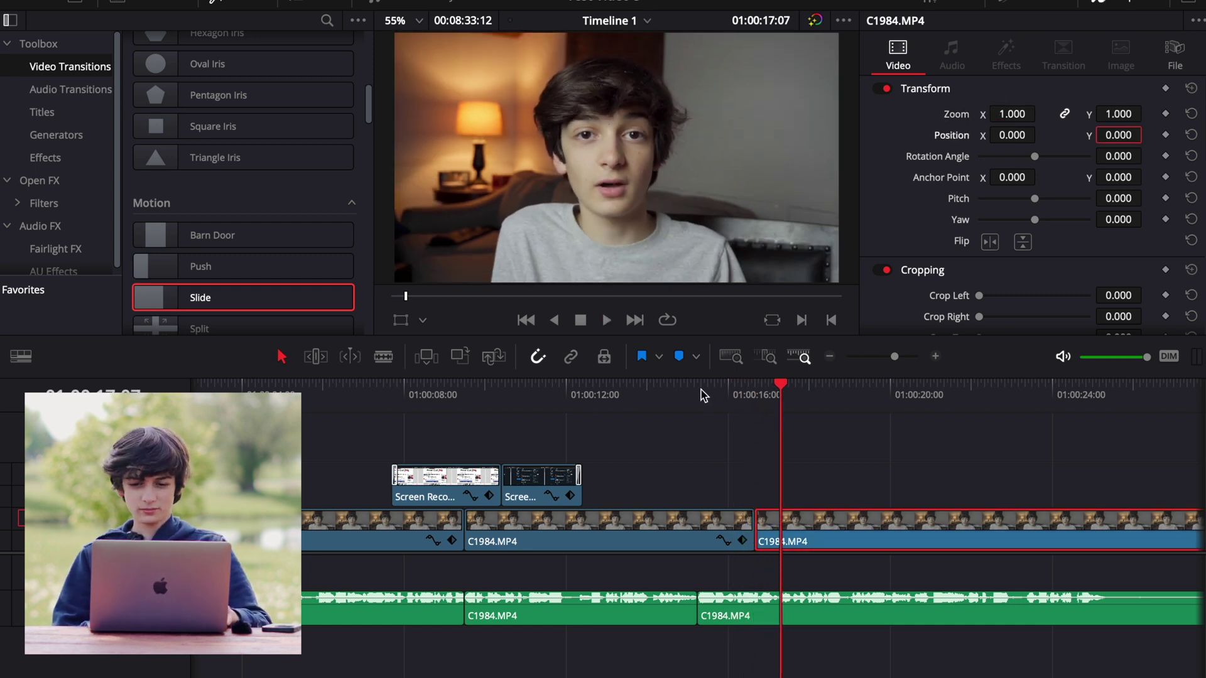
left_click(660, 395)
key("space")
key("XF86AudioRaiseVolume")
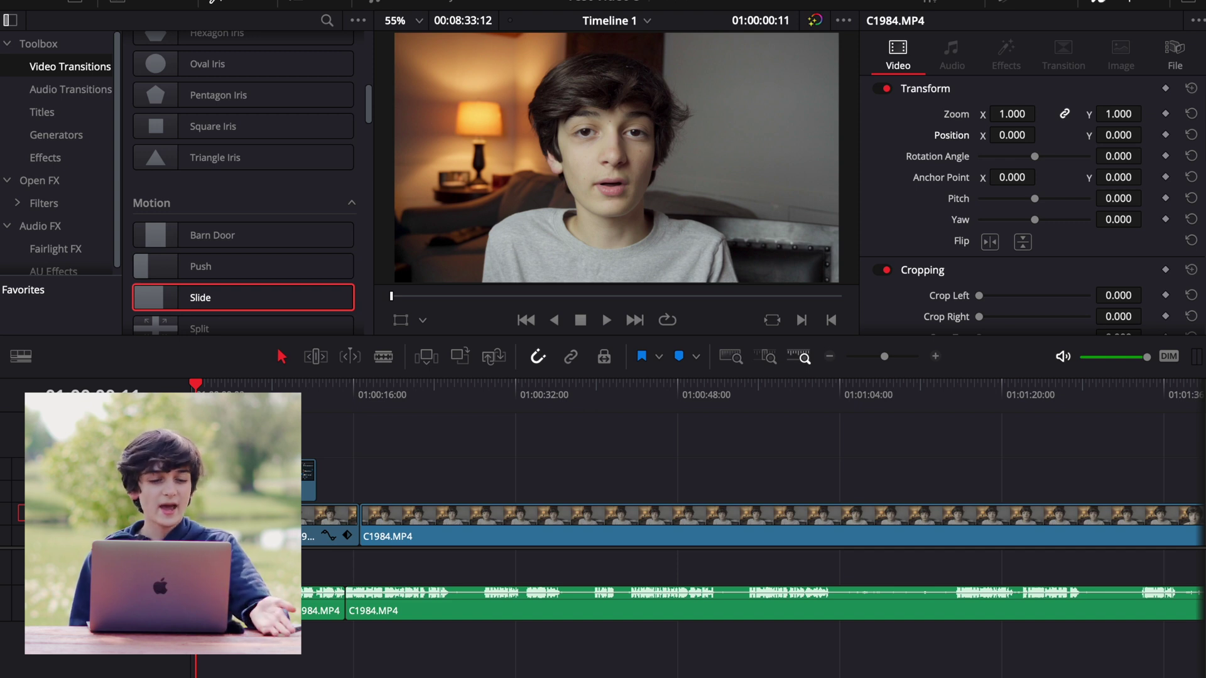
Step: Drag the Text title from Toolbox > Titles onto the track above C1984.MP4 near 01:00:16 and select it
left_click(42, 112)
mouse_move(239, 184)
scroll(239, 182, "down", 1)
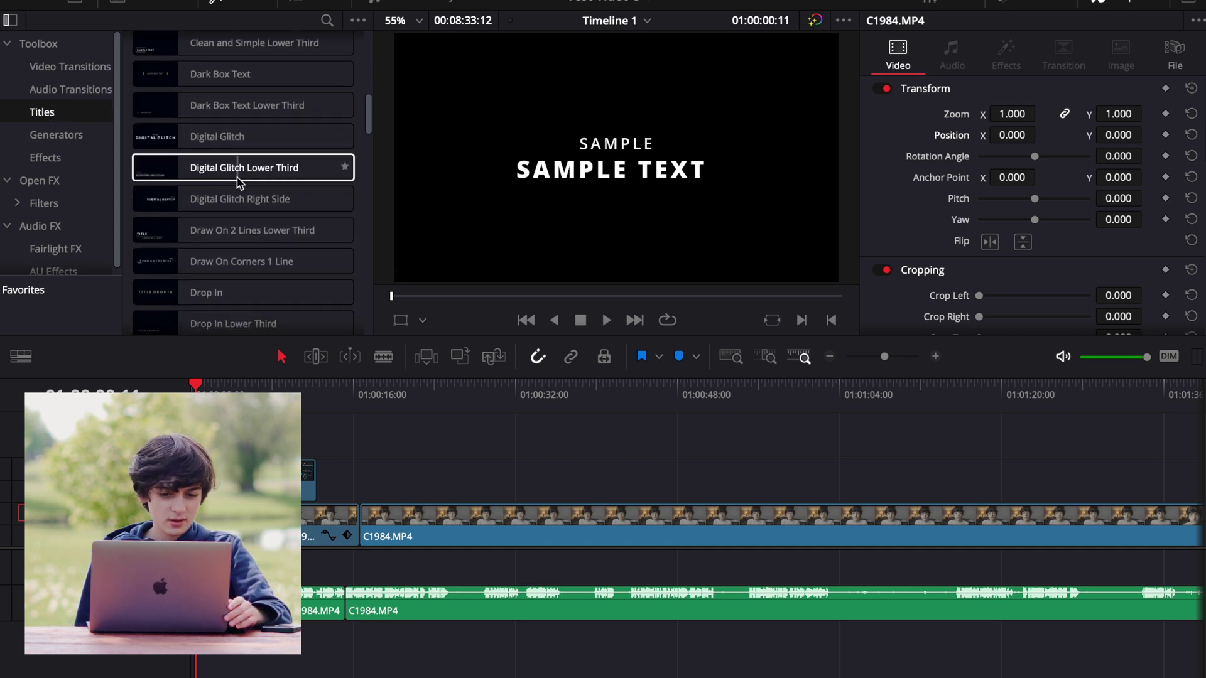
scroll(243, 284, "down", 10)
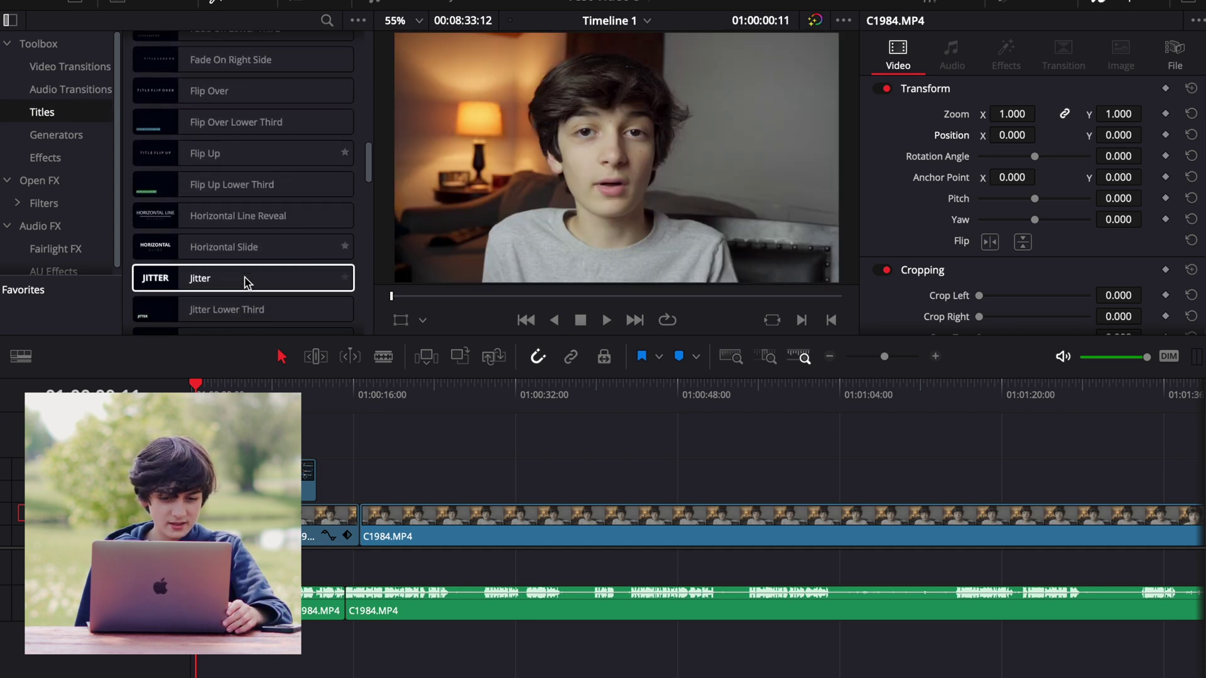
scroll(244, 282, "down", 10)
scroll(235, 264, "up", 3)
mouse_move(218, 206)
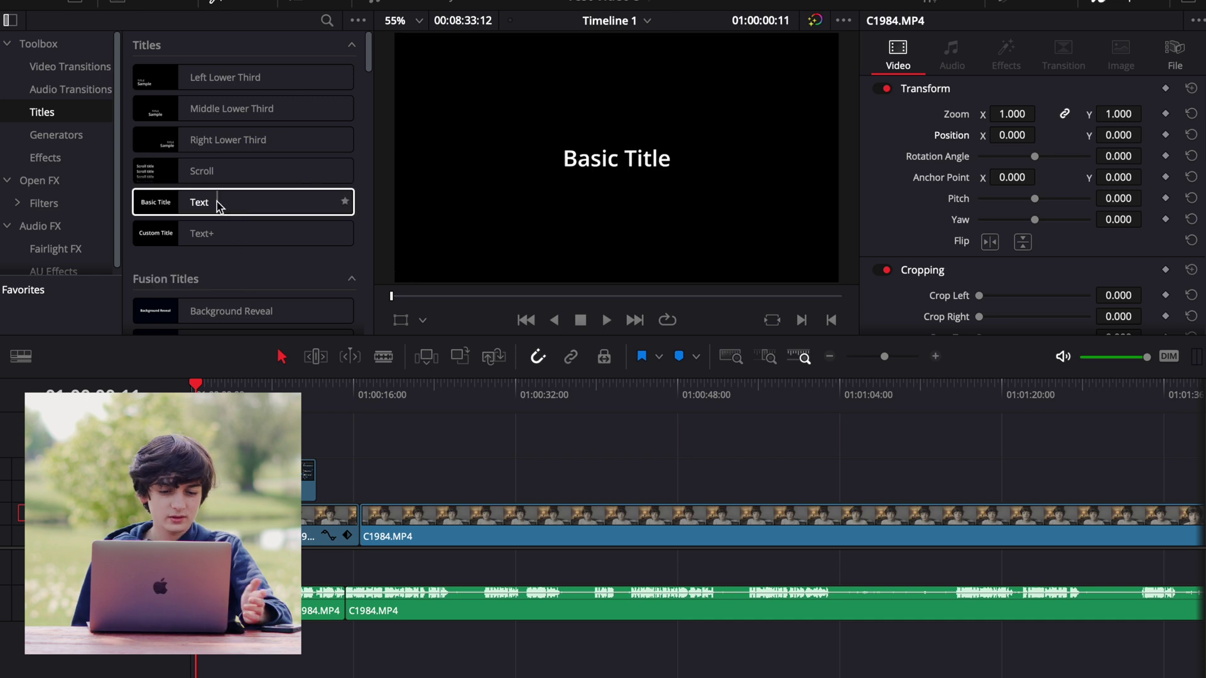
left_click_drag(218, 206, 375, 482)
left_click(378, 479)
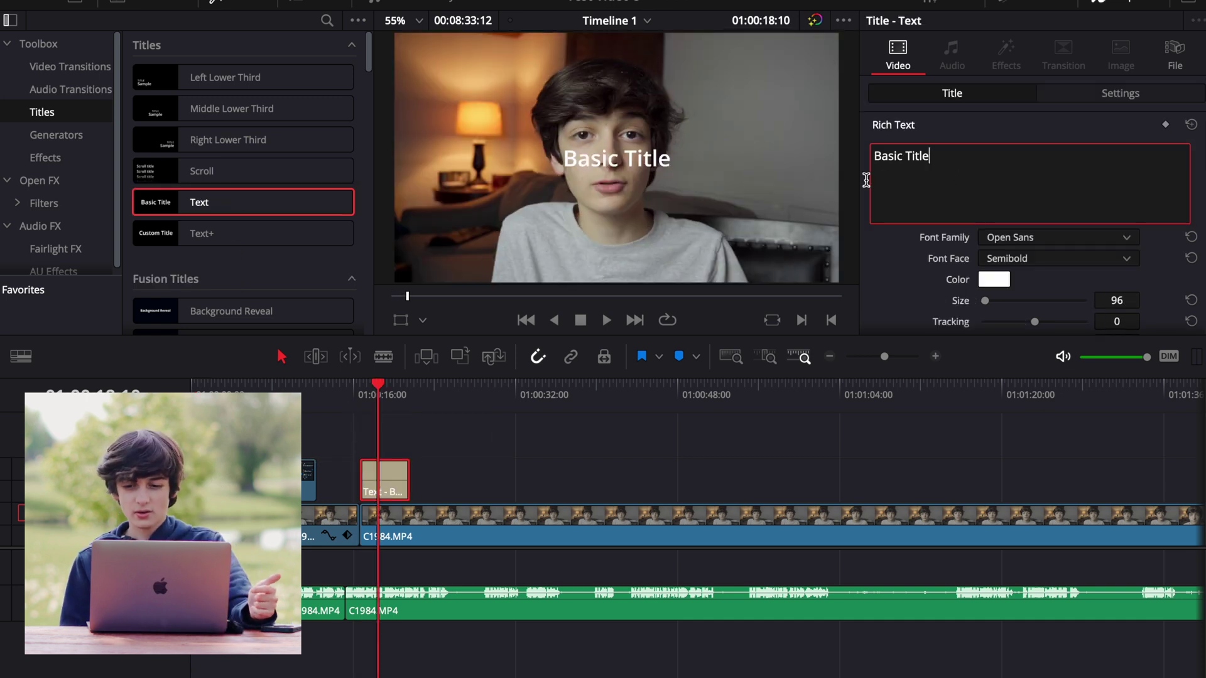
scroll(988, 182, "down", 3)
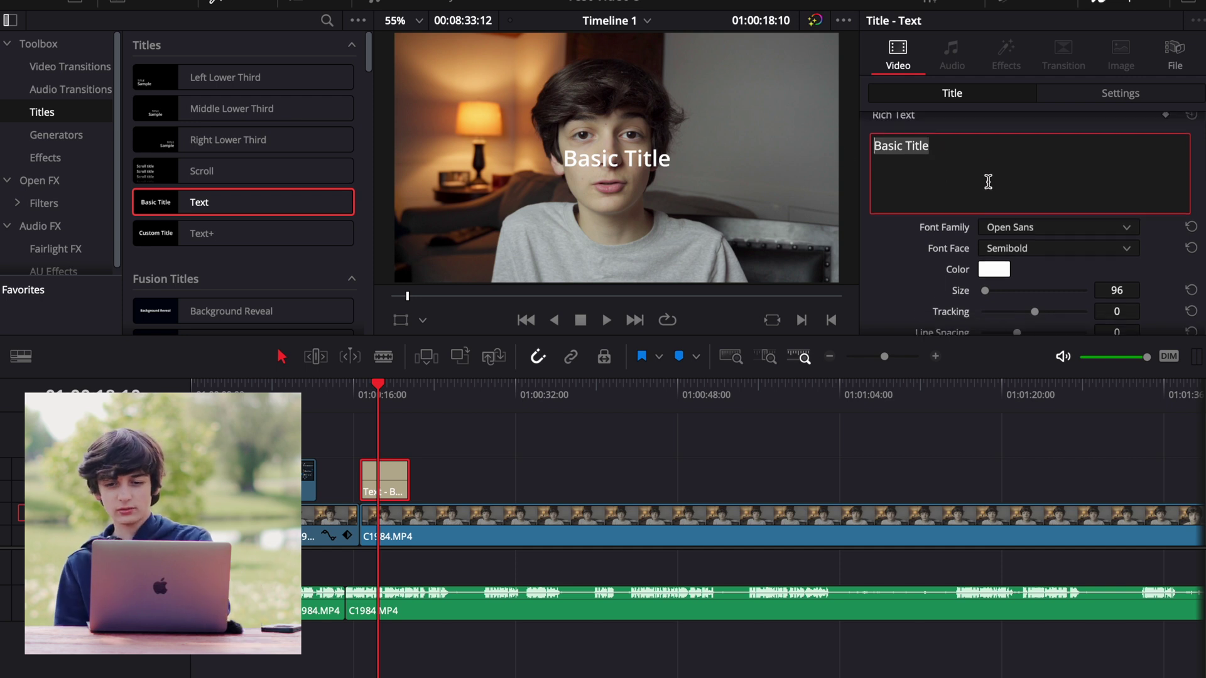
scroll(988, 182, "up", 2)
scroll(988, 182, "up", 1)
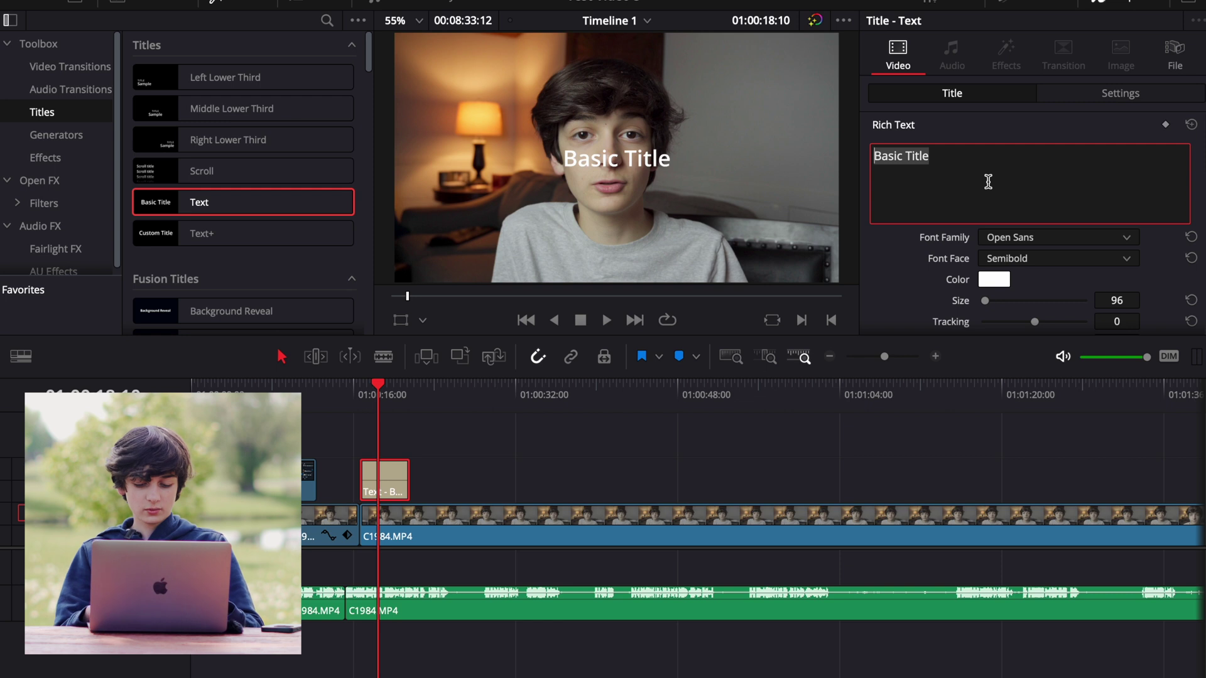
Step: Paste 'Subscribe to my channel!' as the title text and set the font to Futura PT Heavy
type("Subscribe to my channel!")
left_click(1058, 237)
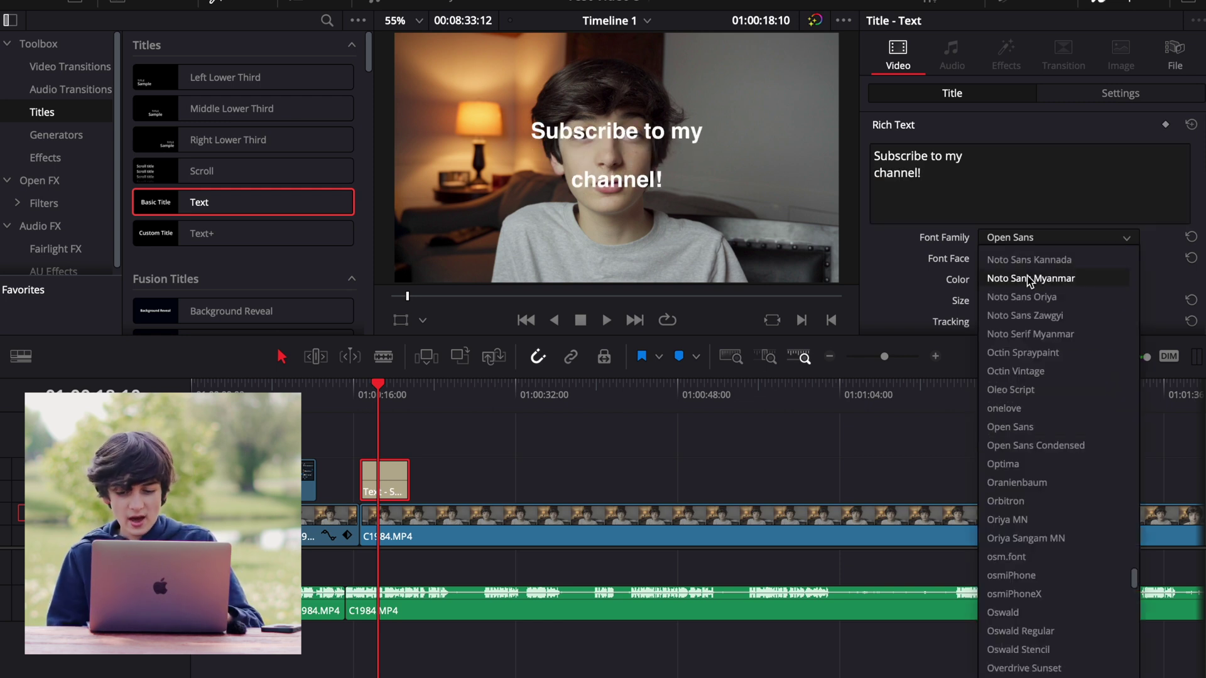
scroll(1050, 505, "up", 10)
scroll(1048, 612, "down", 3)
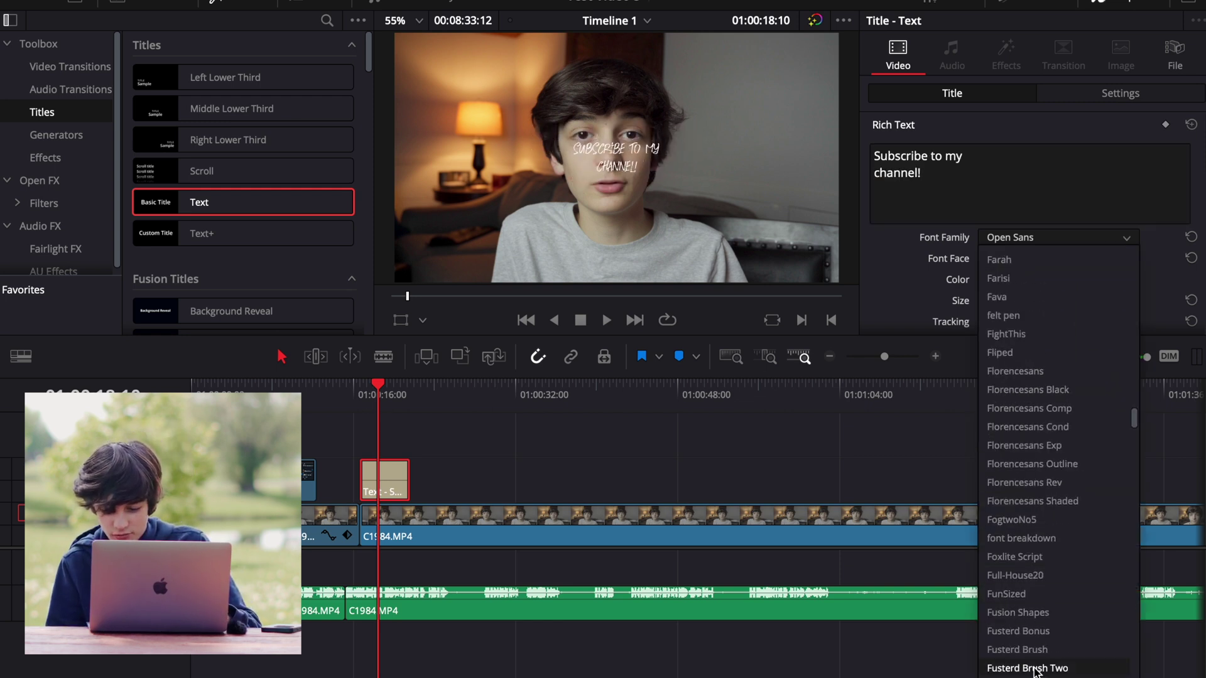
scroll(1027, 638, "down", 2)
left_click(1027, 638)
left_click(1030, 239)
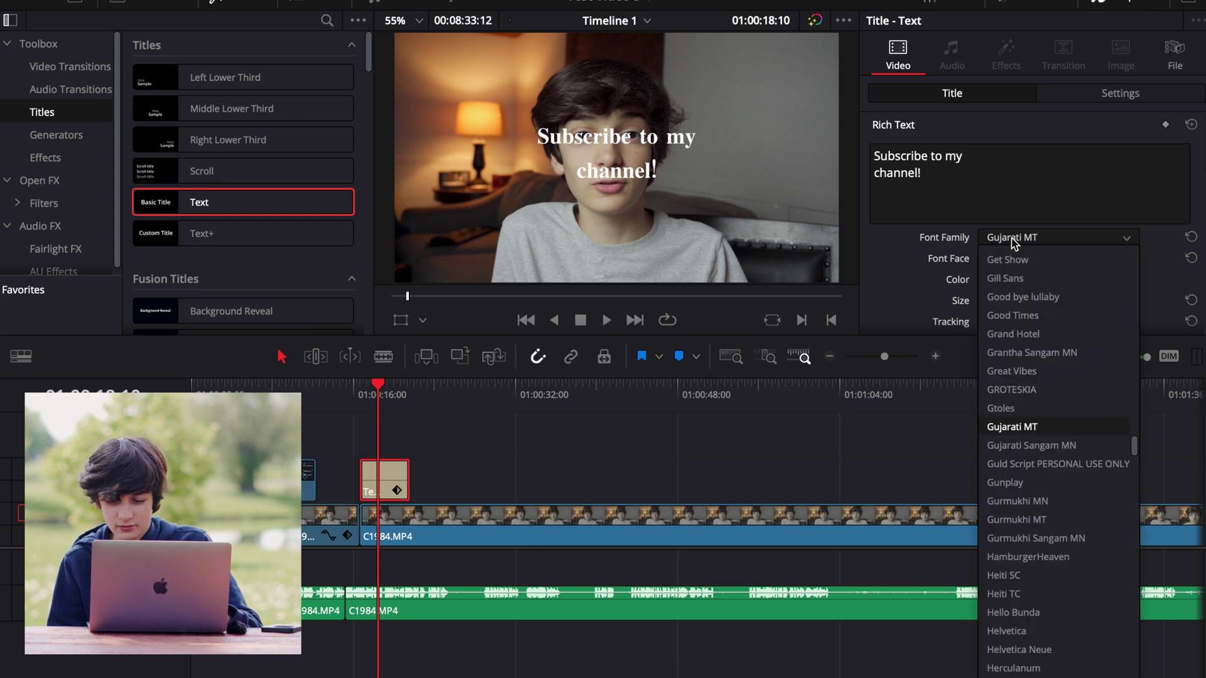
scroll(1028, 611, "up", 8)
scroll(1027, 597, "down", 3)
left_click(1019, 668)
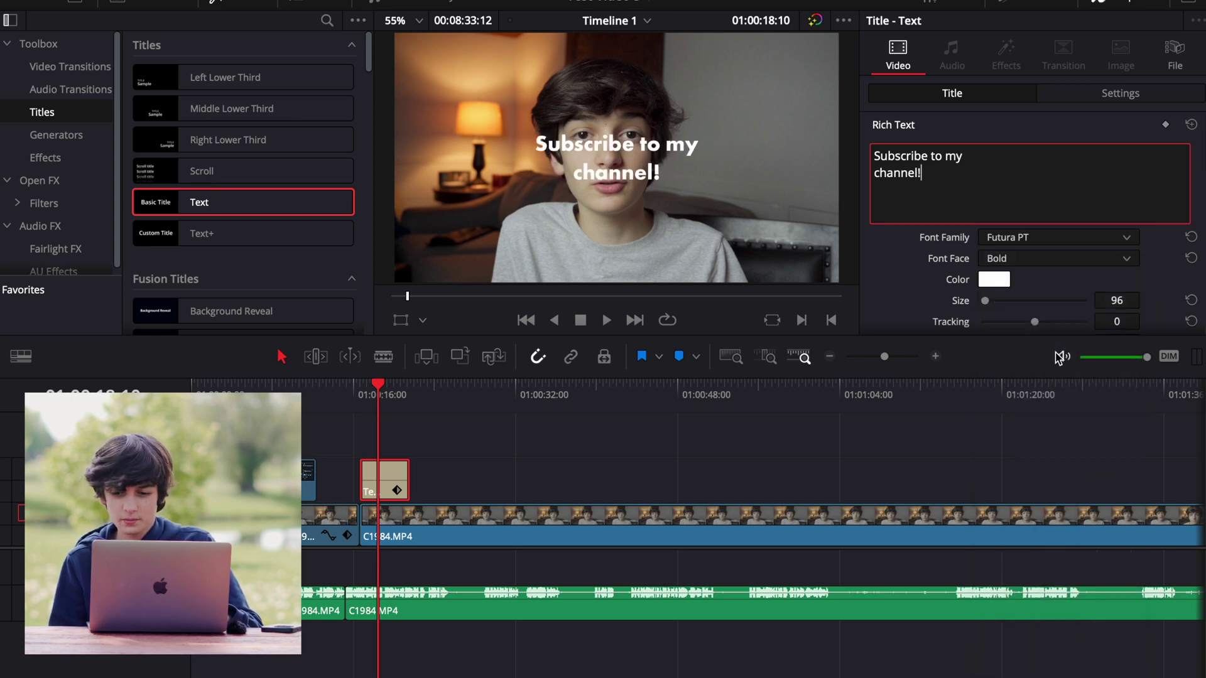
left_click(1066, 261)
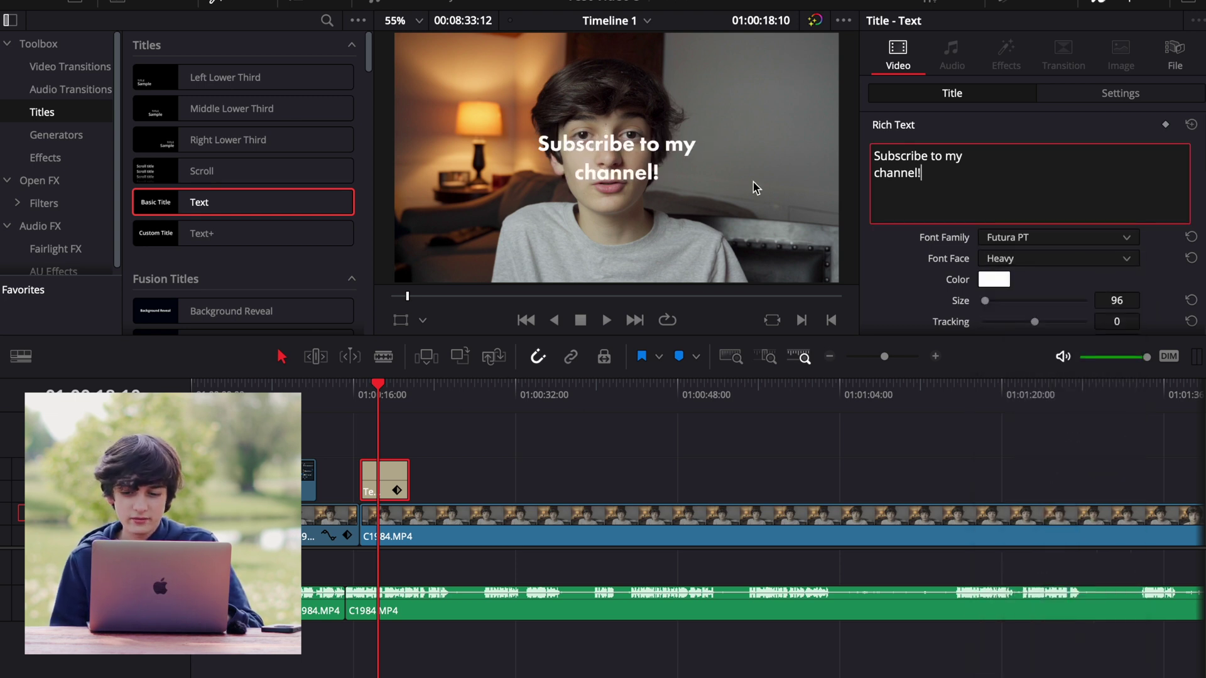
Step: Pull the title's line spacing down to -33 and move on to the stroke and drop shadow settings
scroll(1030, 321, "down", 2)
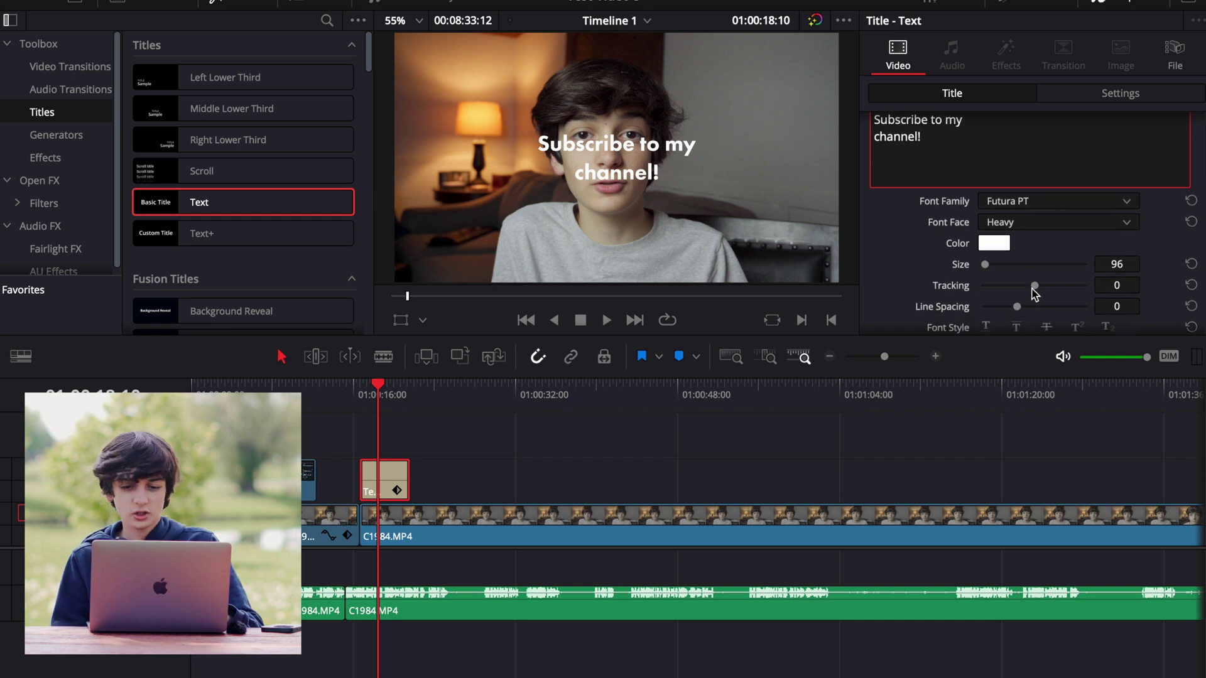
mouse_move(1036, 289)
left_mouse_down()
mouse_move(1049, 288)
mouse_move(1034, 289)
left_mouse_up()
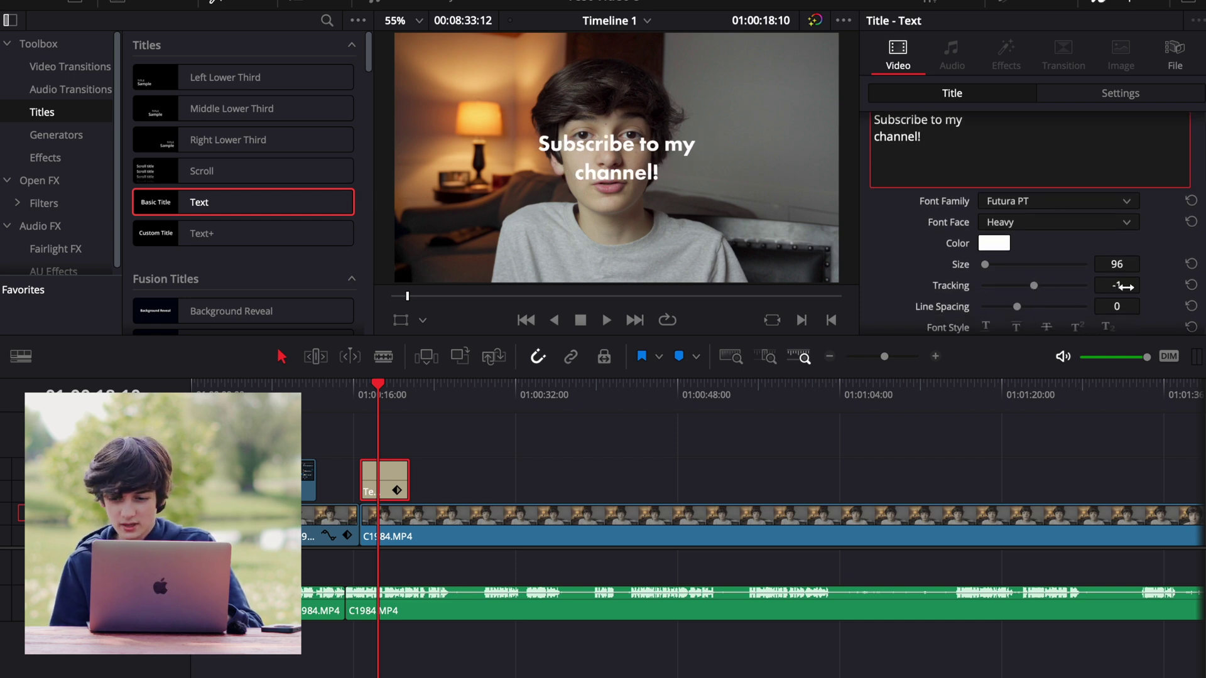
left_click_drag(1016, 306, 1011, 307)
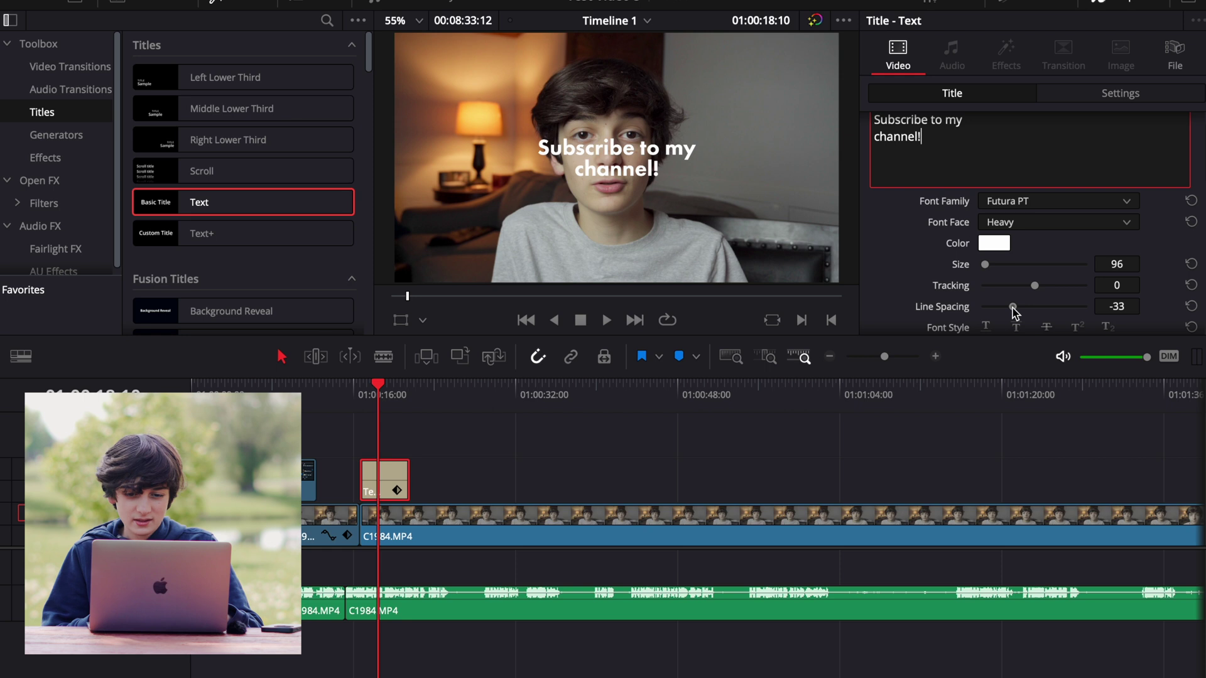
scroll(971, 278, "down", 1)
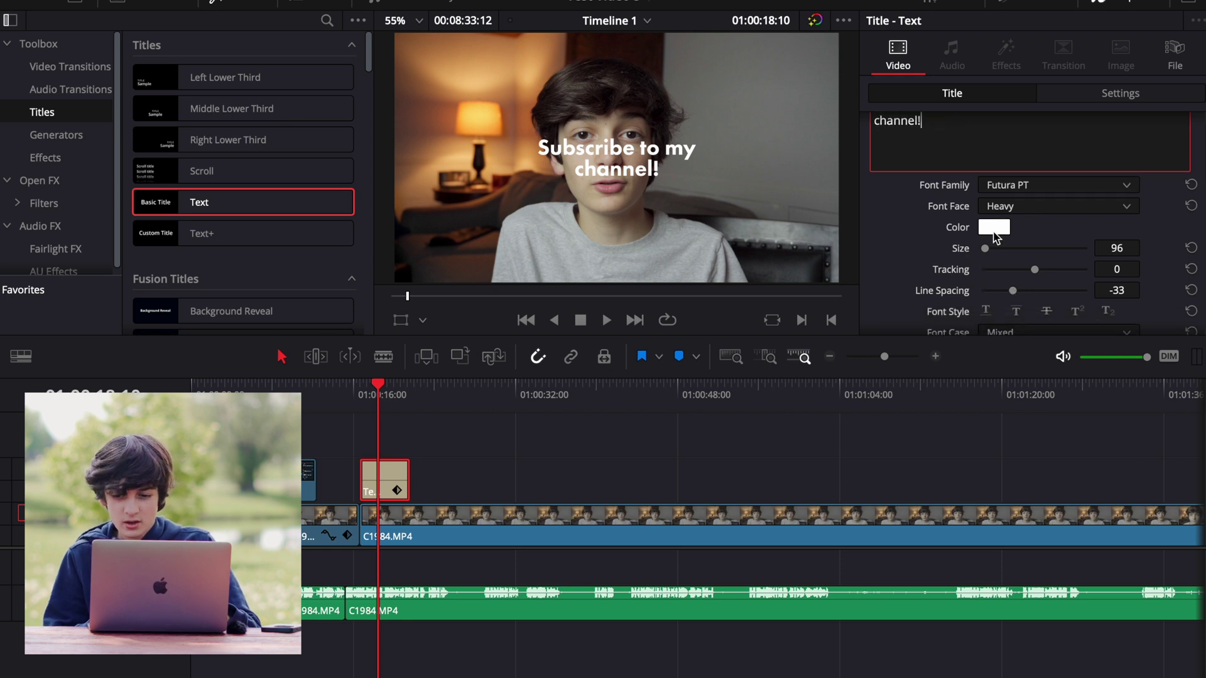
scroll(994, 227, "down", 1)
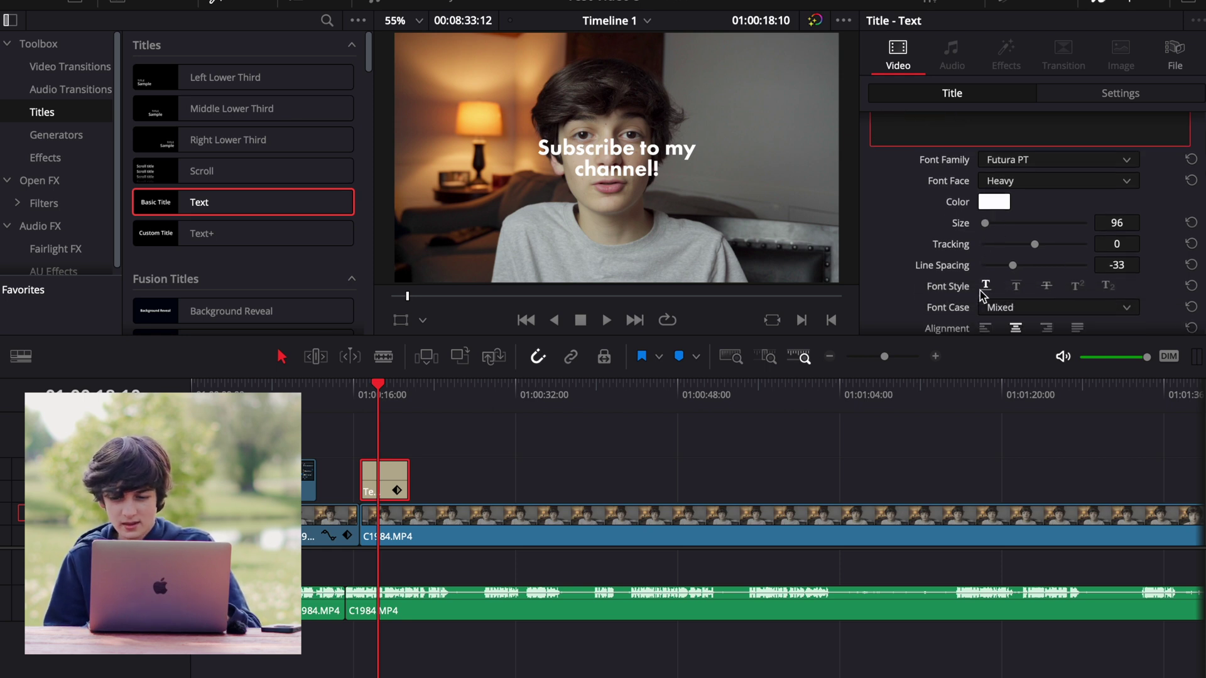
scroll(1021, 294, "down", 3)
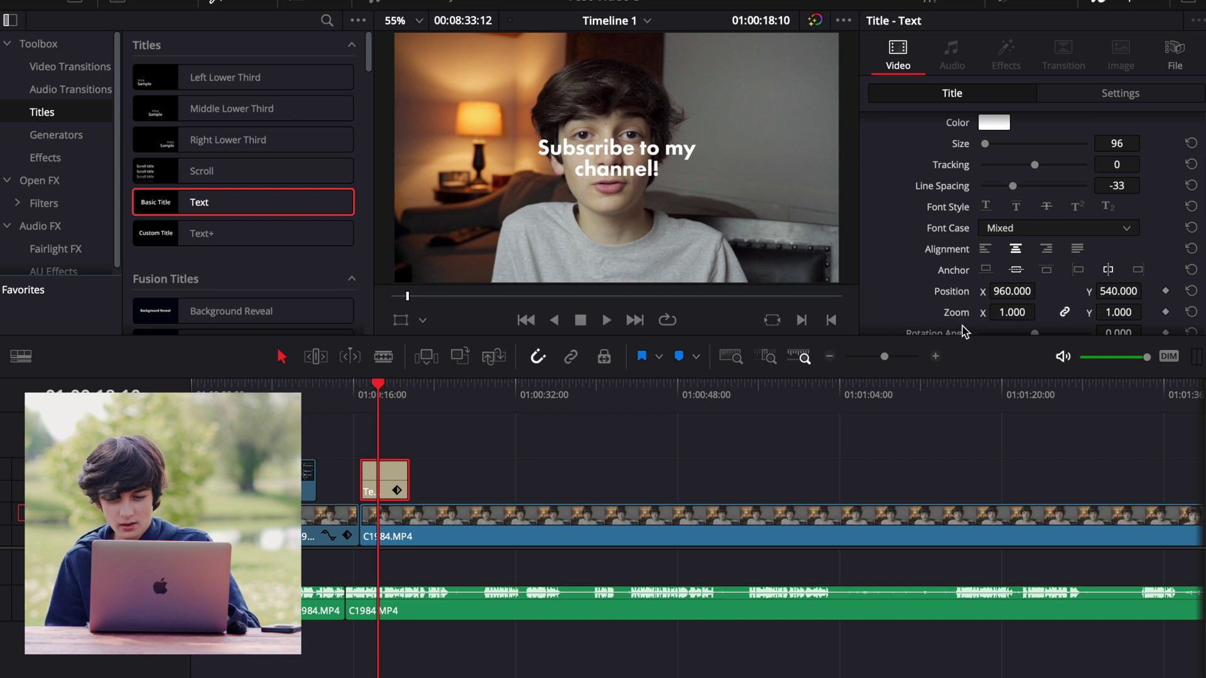
scroll(965, 331, "down", 8)
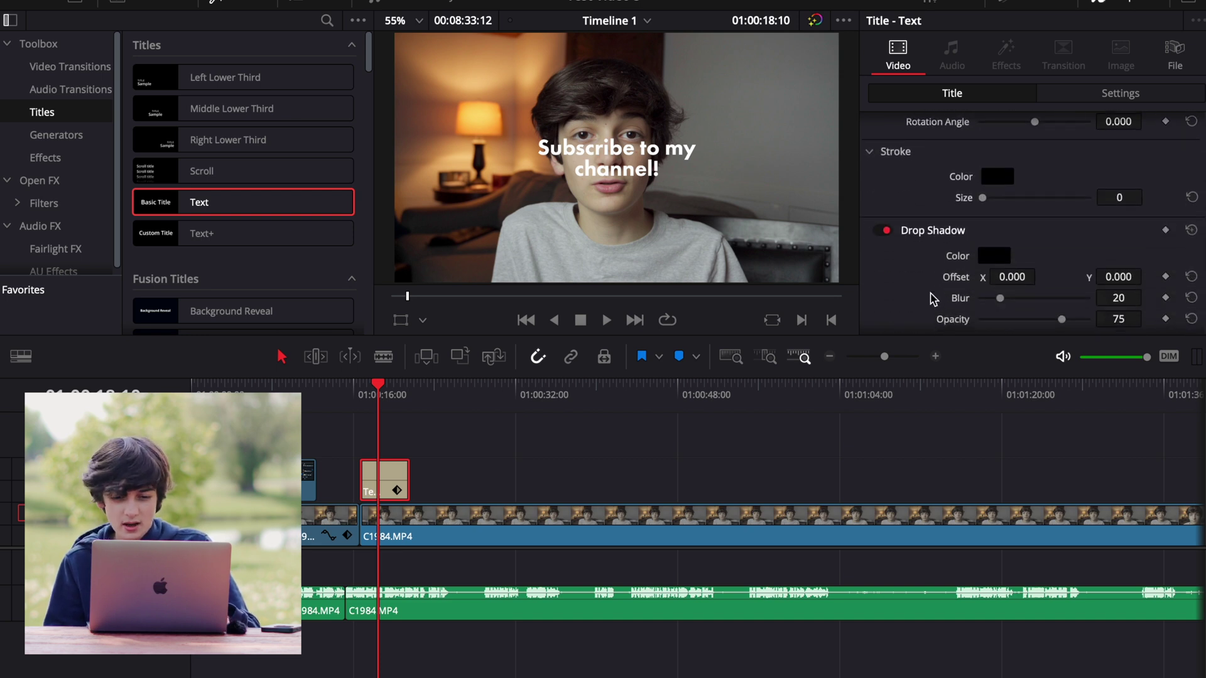
scroll(1012, 289, "down", 1)
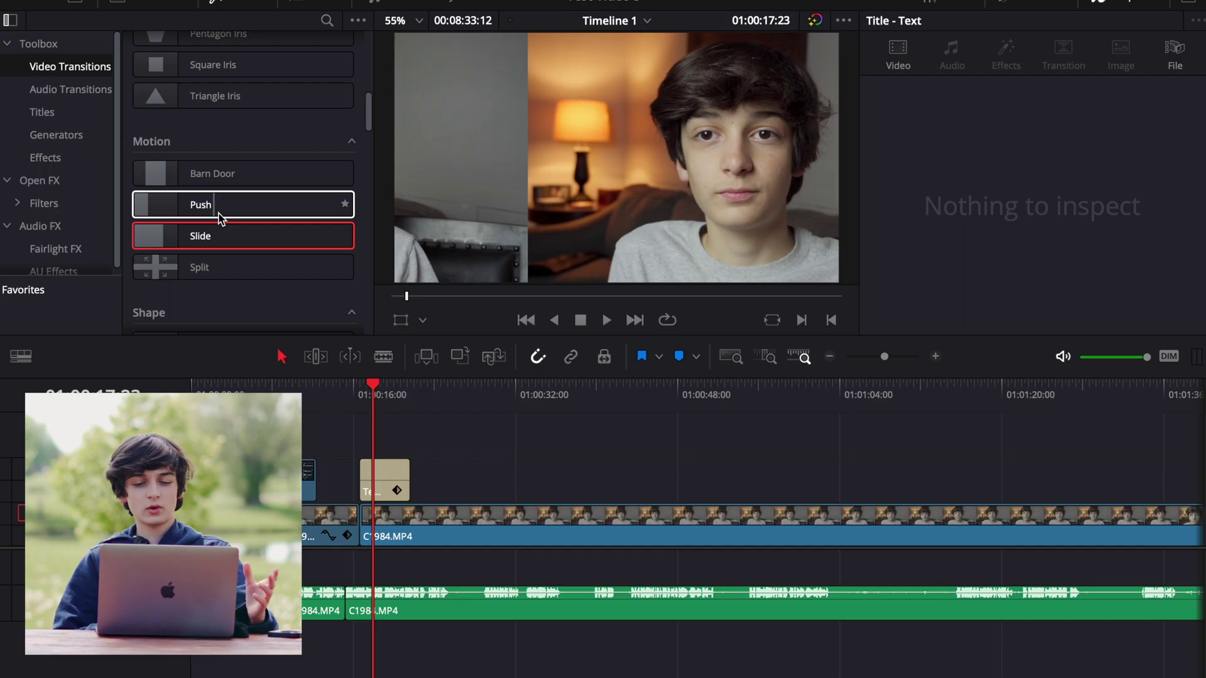
Step: Drop the Slide transition onto the start of the Subscribe title clip and play it back
left_click(380, 482)
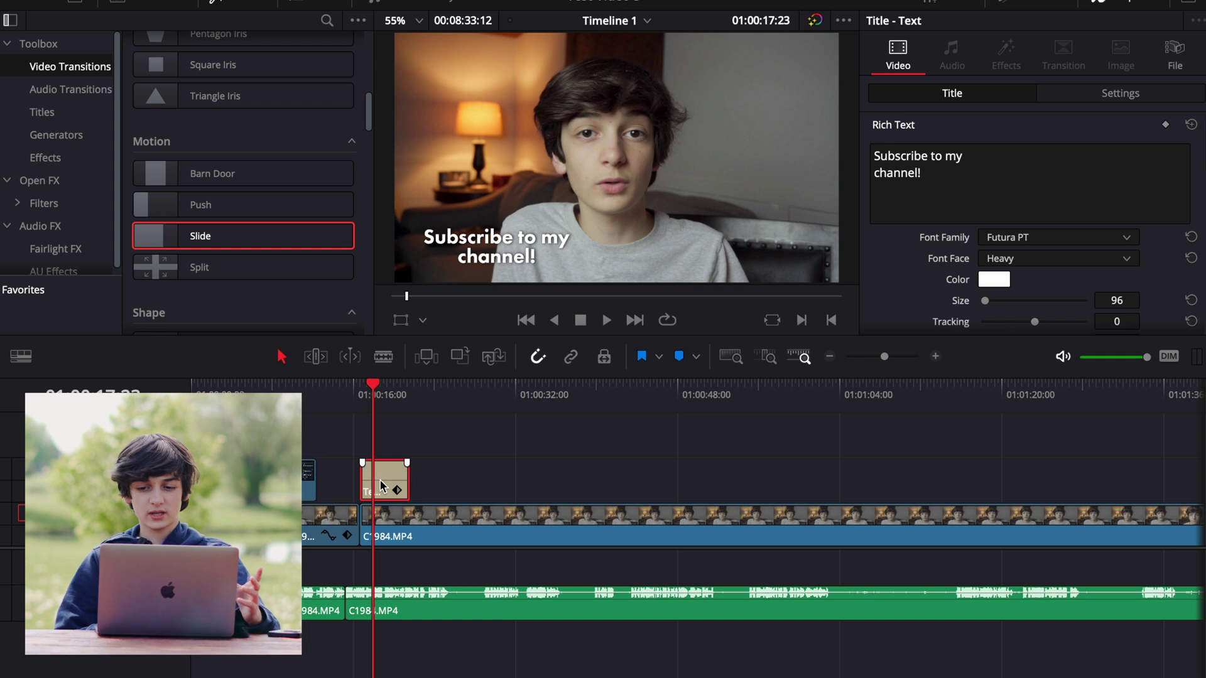
left_click_drag(249, 244, 355, 422)
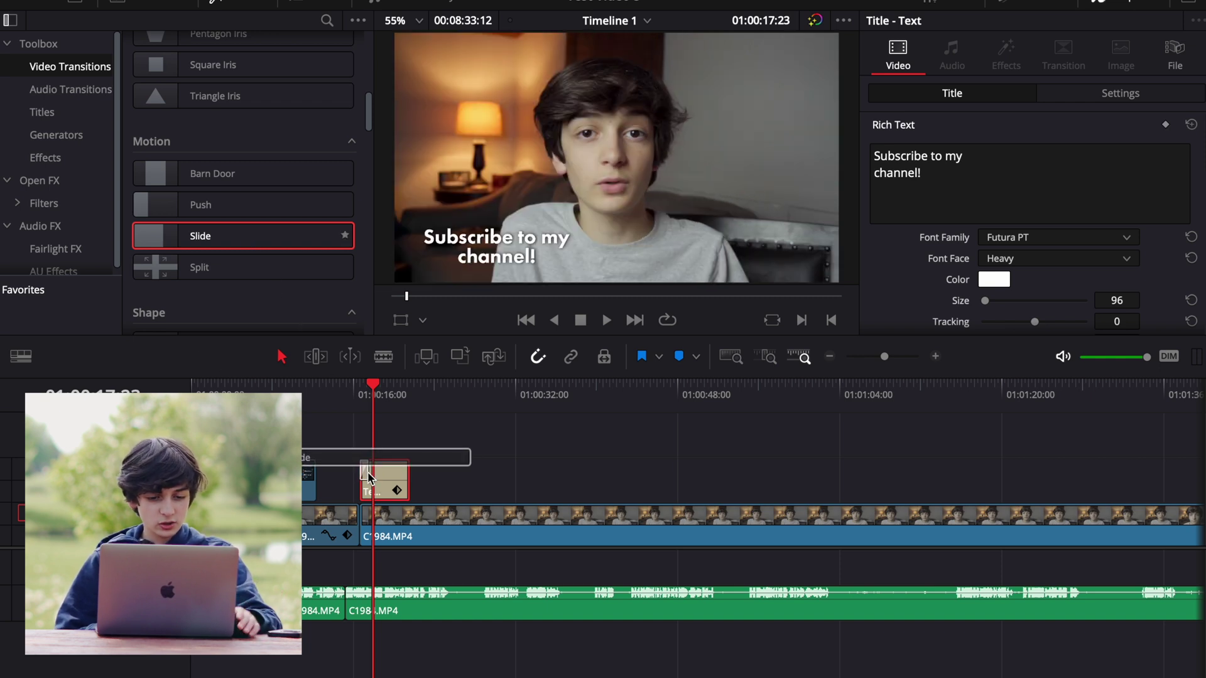
left_click_drag(366, 469, 366, 470)
key("super+equal")
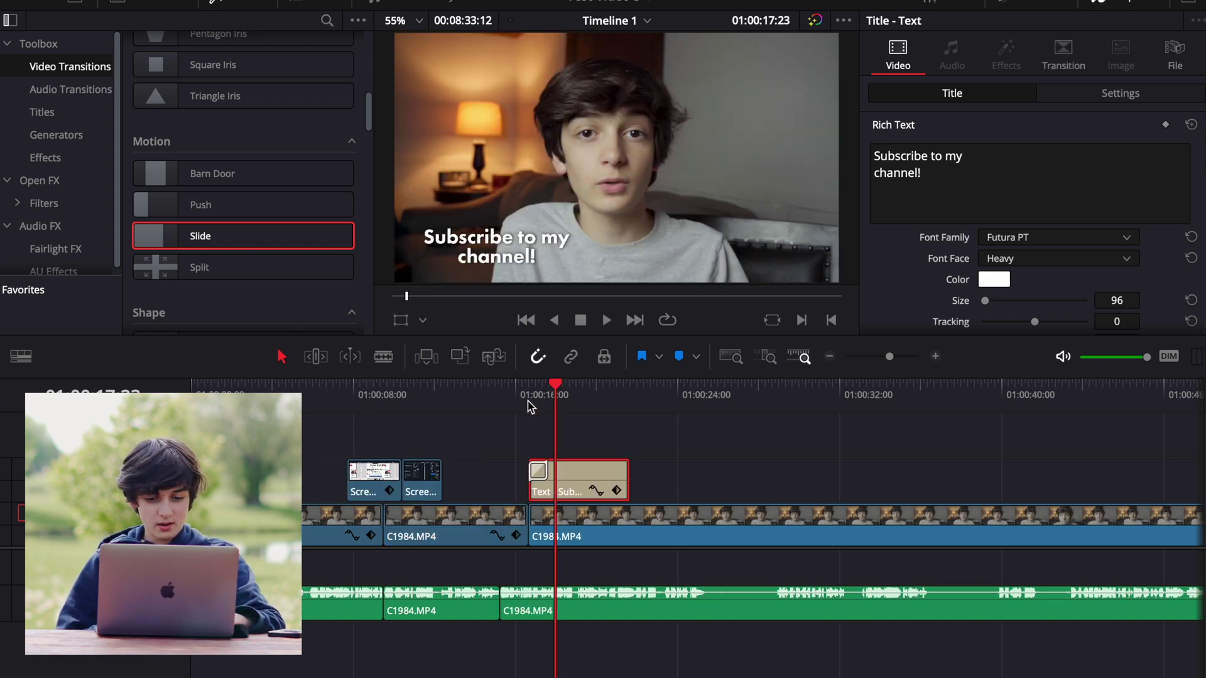
key("XF86AudioRaiseVolume")
key("space")
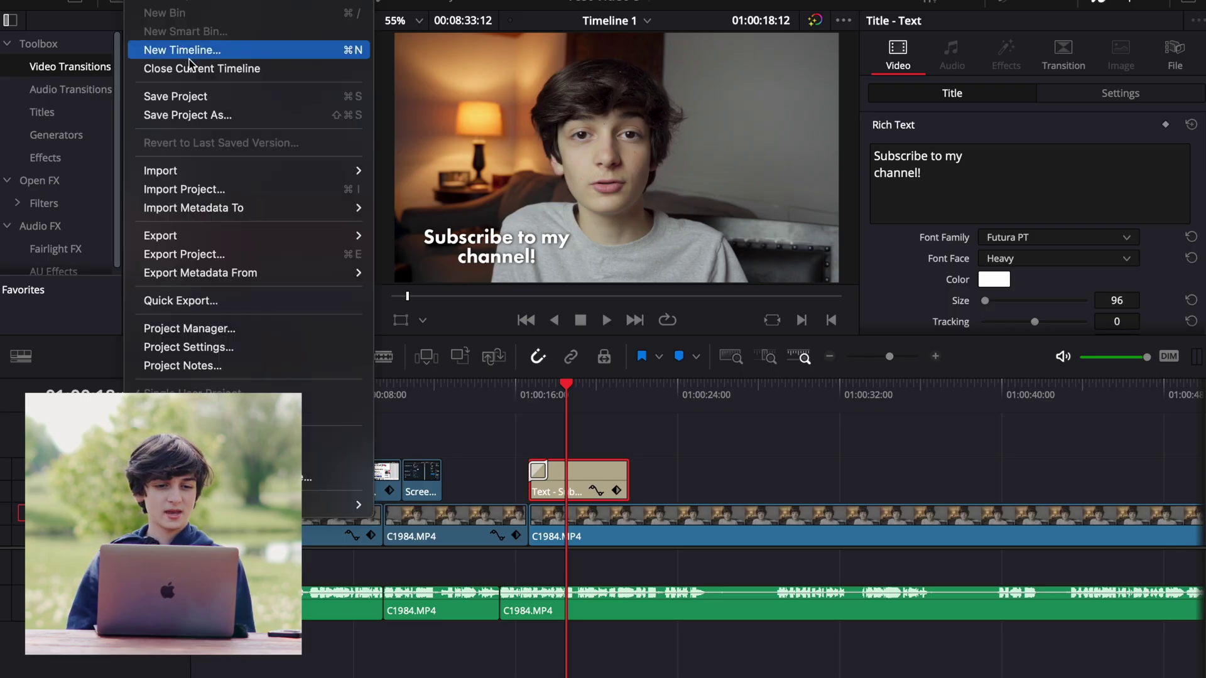
Step: Create Timeline 2 with the vertical 1080 x 1920 resolution enabled
left_click(182, 50)
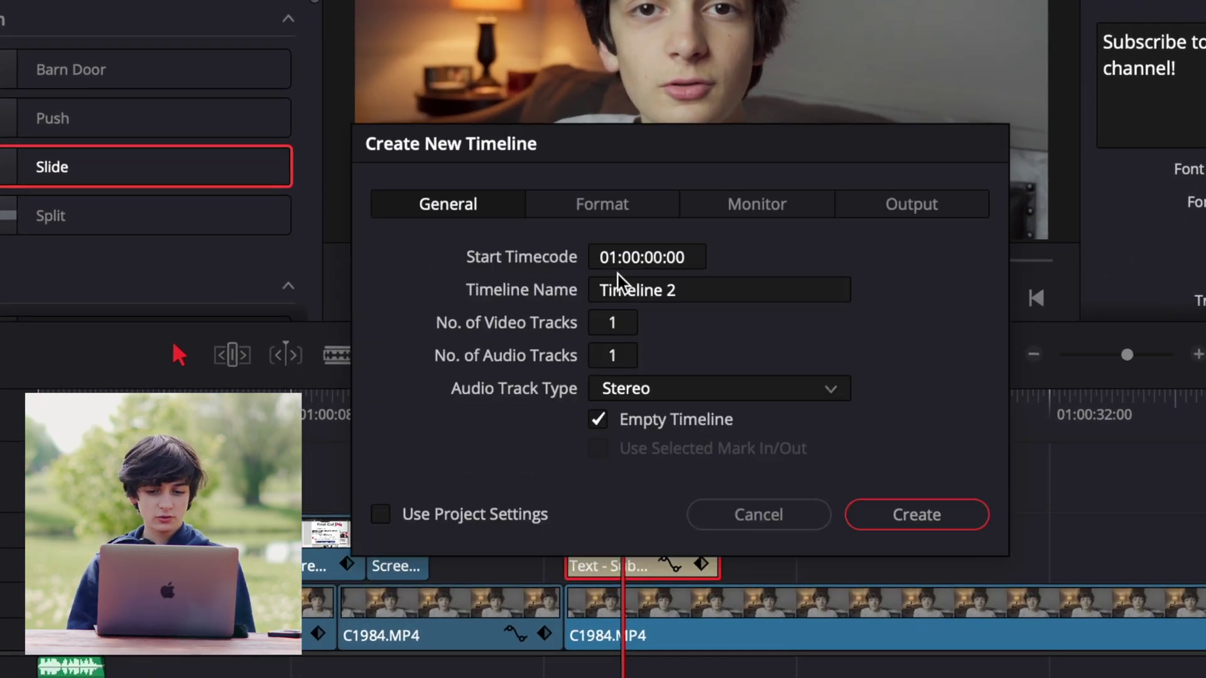
left_click(603, 204)
left_click(611, 321)
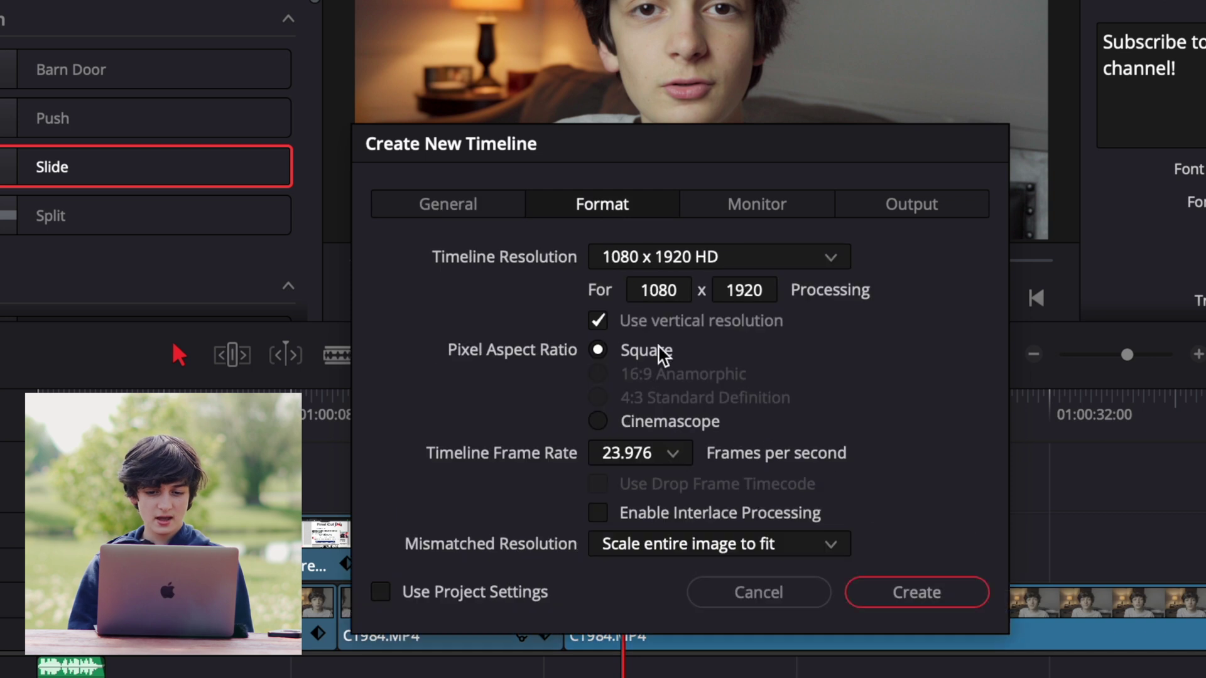
left_click(927, 593)
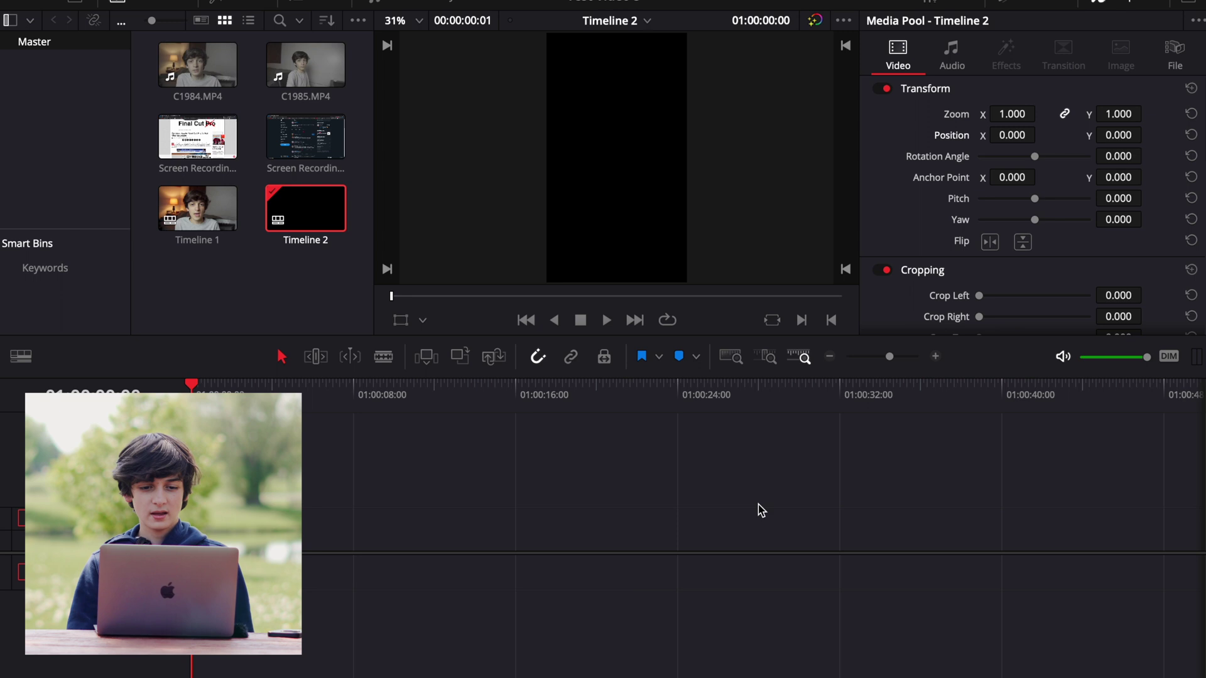